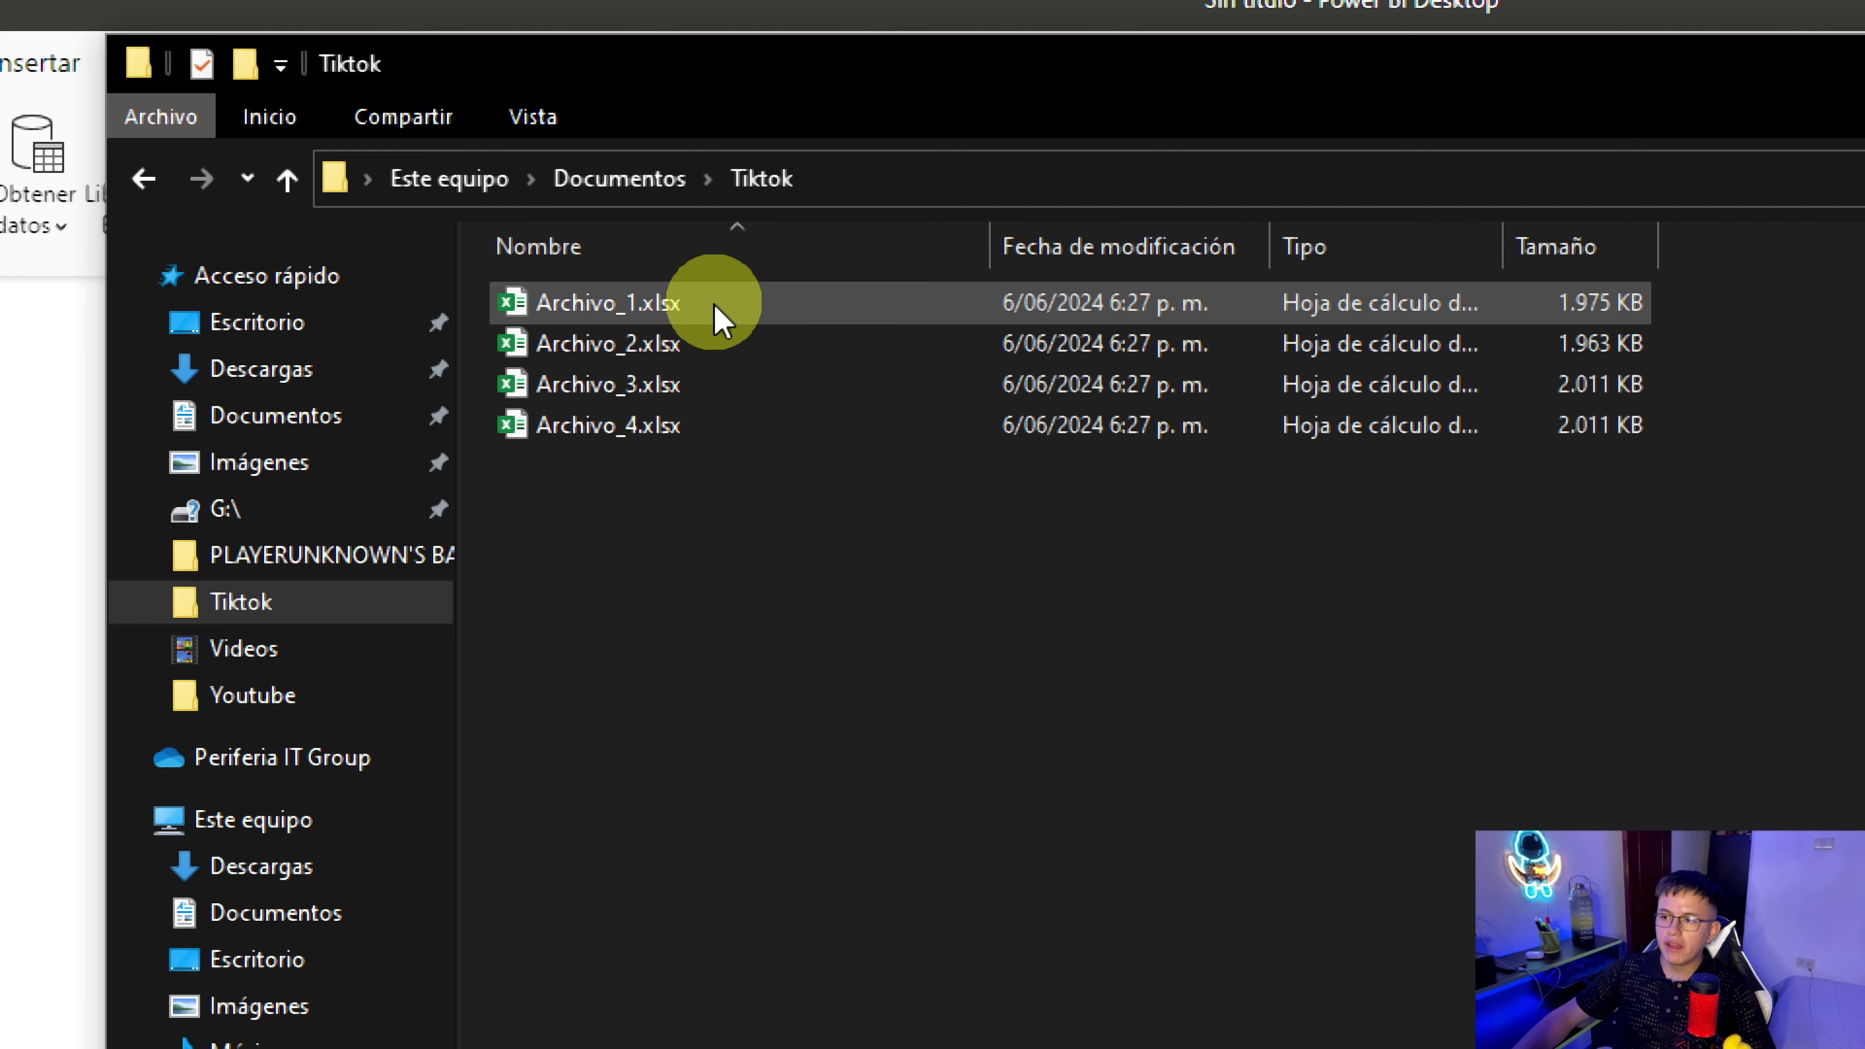
Step: Open Archivo_1.xlsx from the Tiktok folder and examine its Columna, show_id and type columns
{"action": "double_click", "coordinate": [715, 320]}
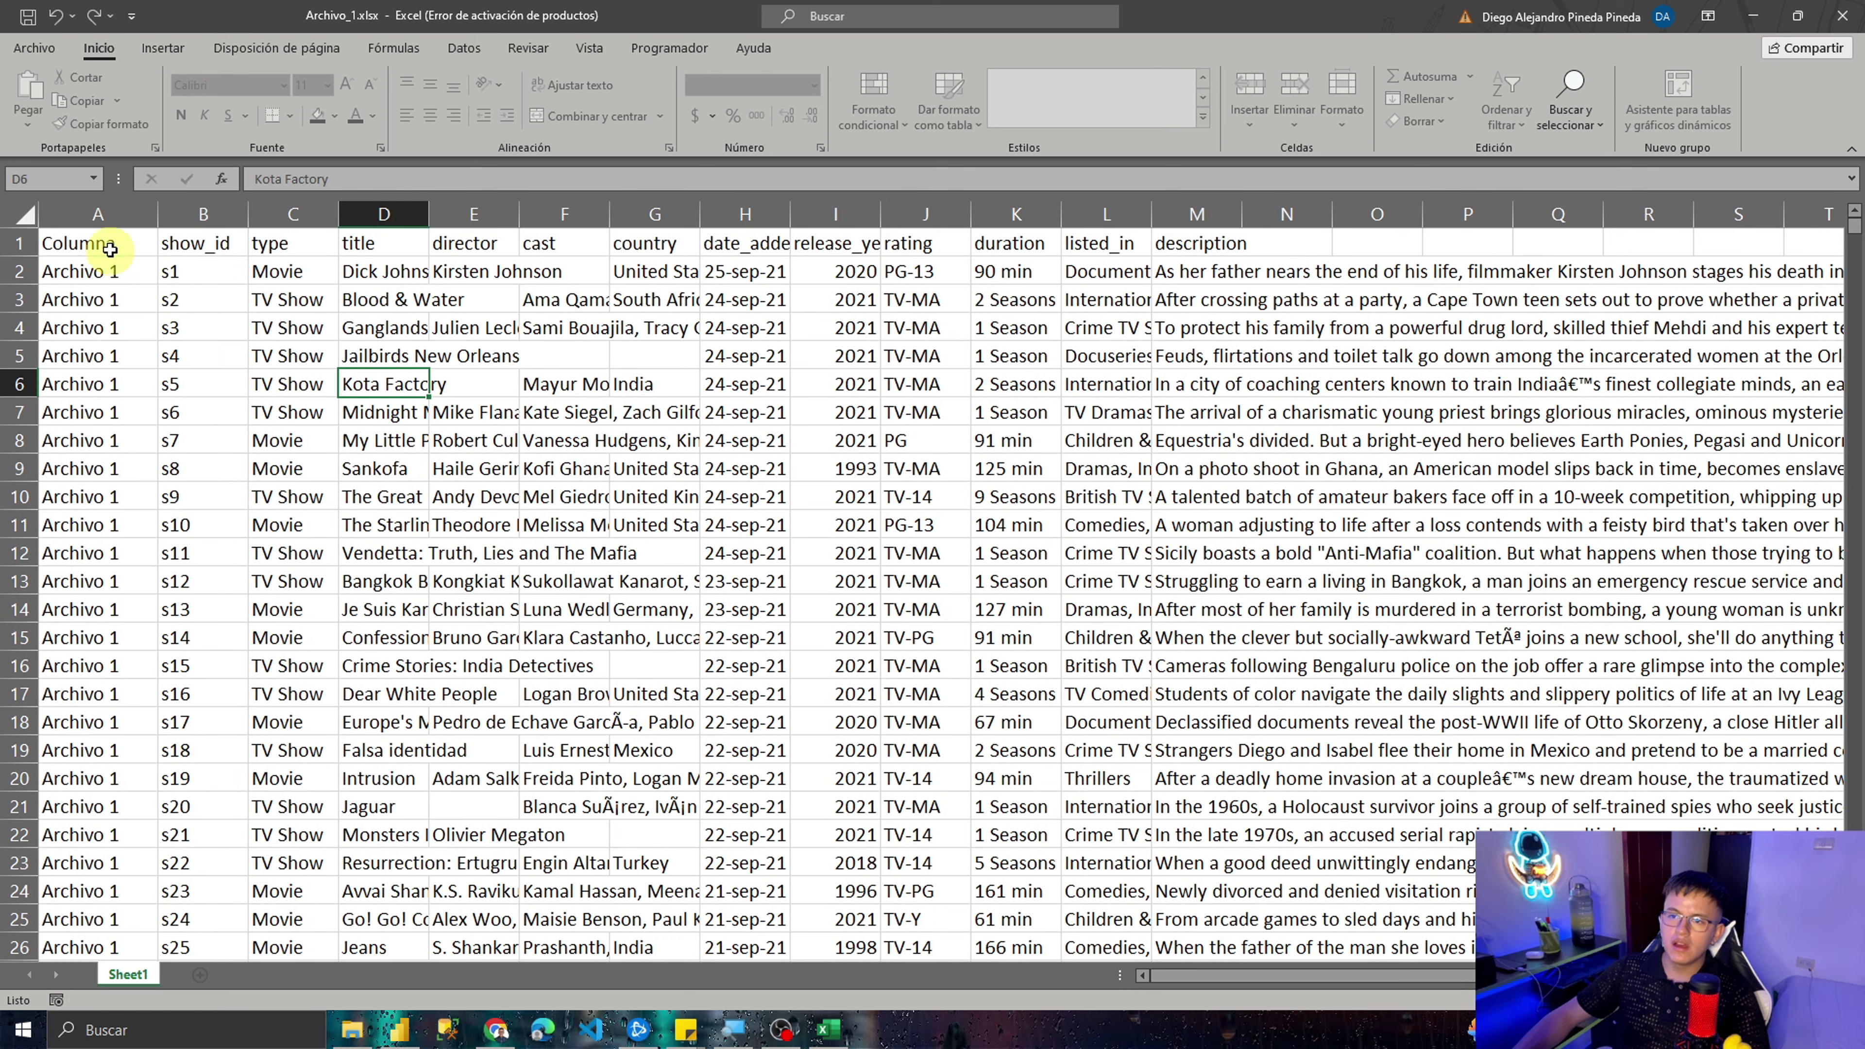
{"action": "left_click", "coordinate": [110, 250]}
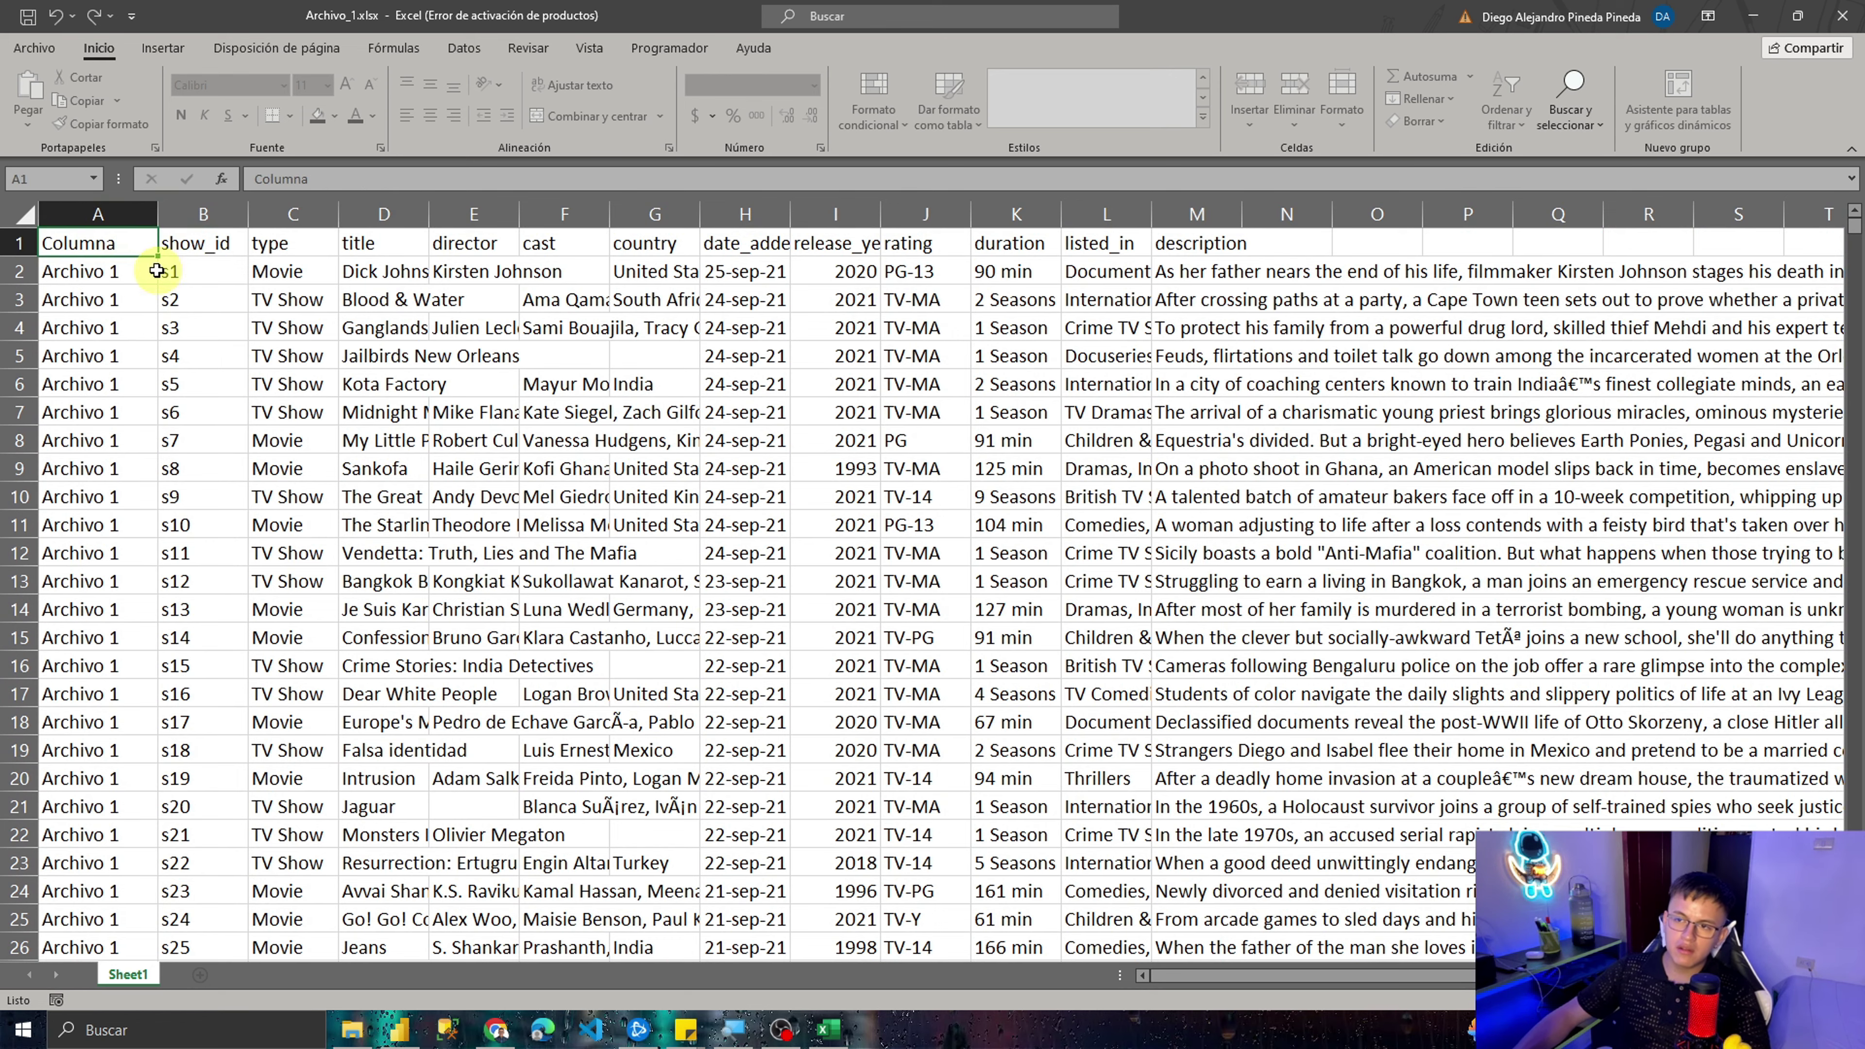
{"action": "left_click", "coordinate": [88, 273]}
{"action": "scroll", "coordinate": [92, 386], "scroll_direction": "down", "scroll_amount": 4}
{"action": "scroll", "coordinate": [96, 393], "scroll_direction": "up", "scroll_amount": 4}
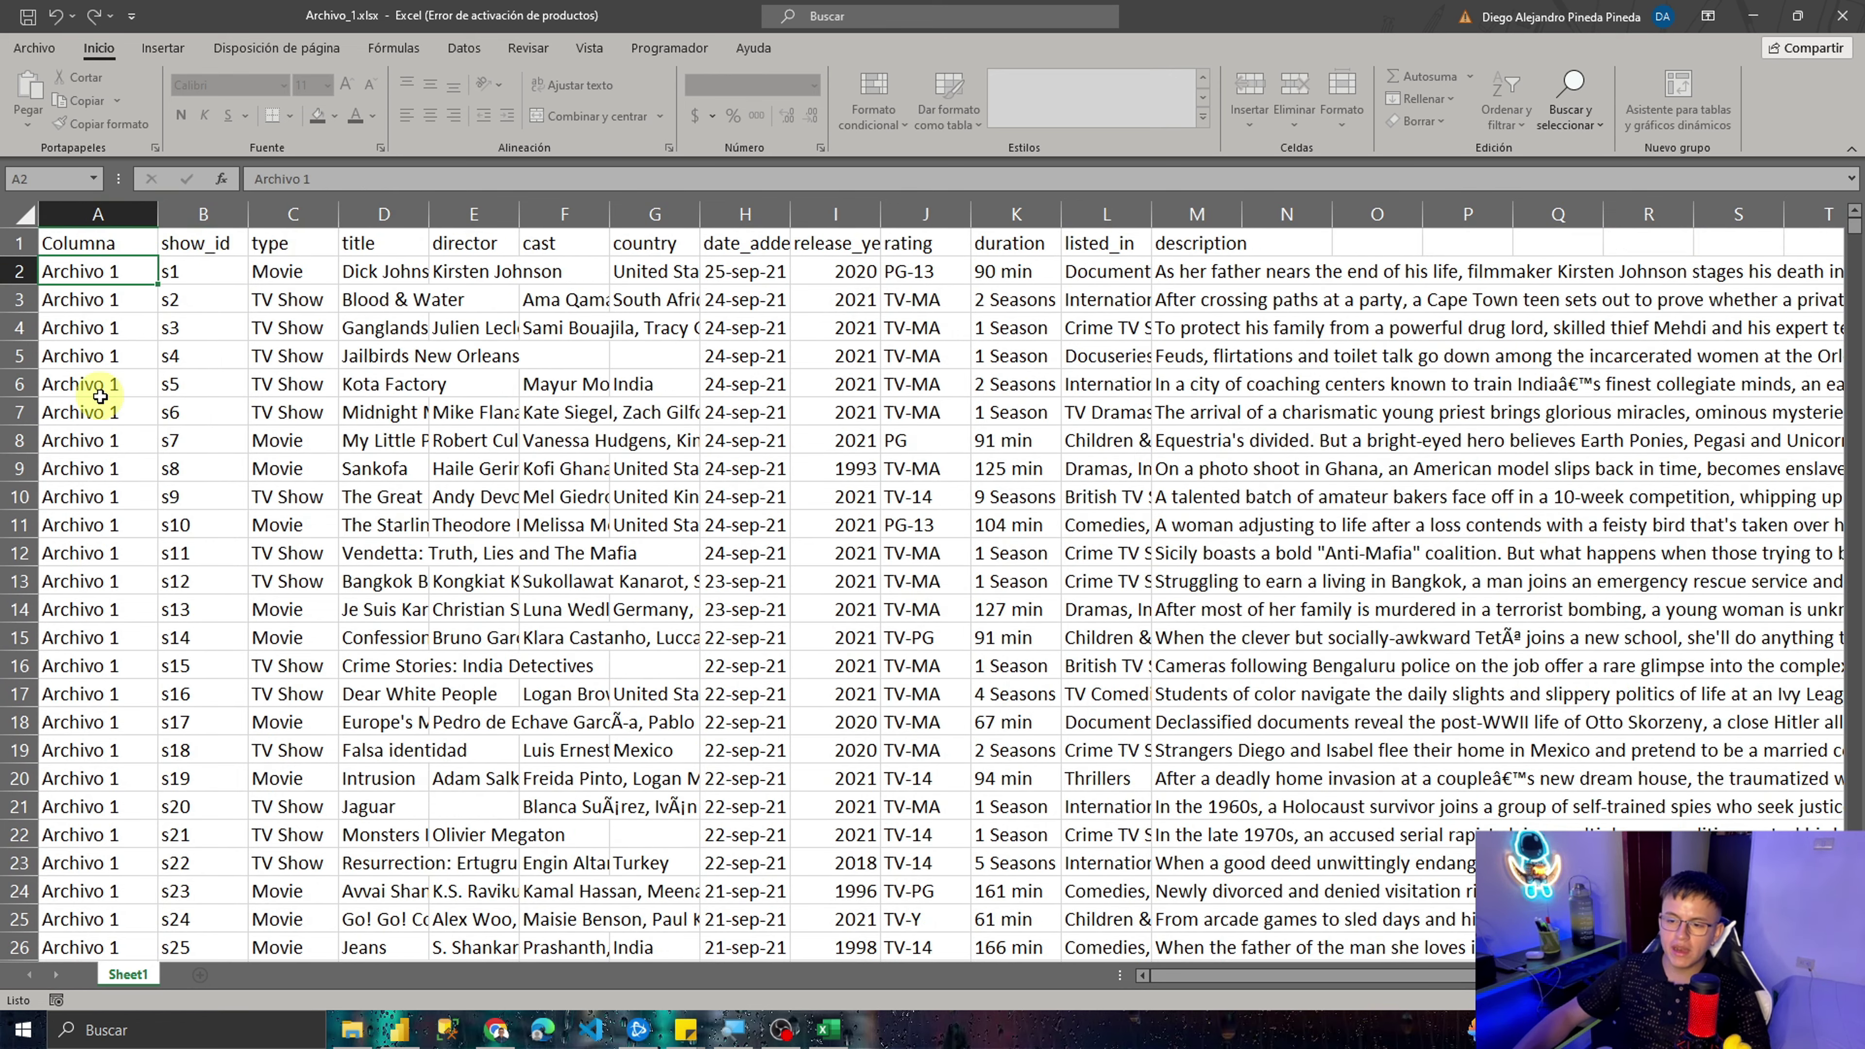
{"action": "left_click", "coordinate": [97, 214]}
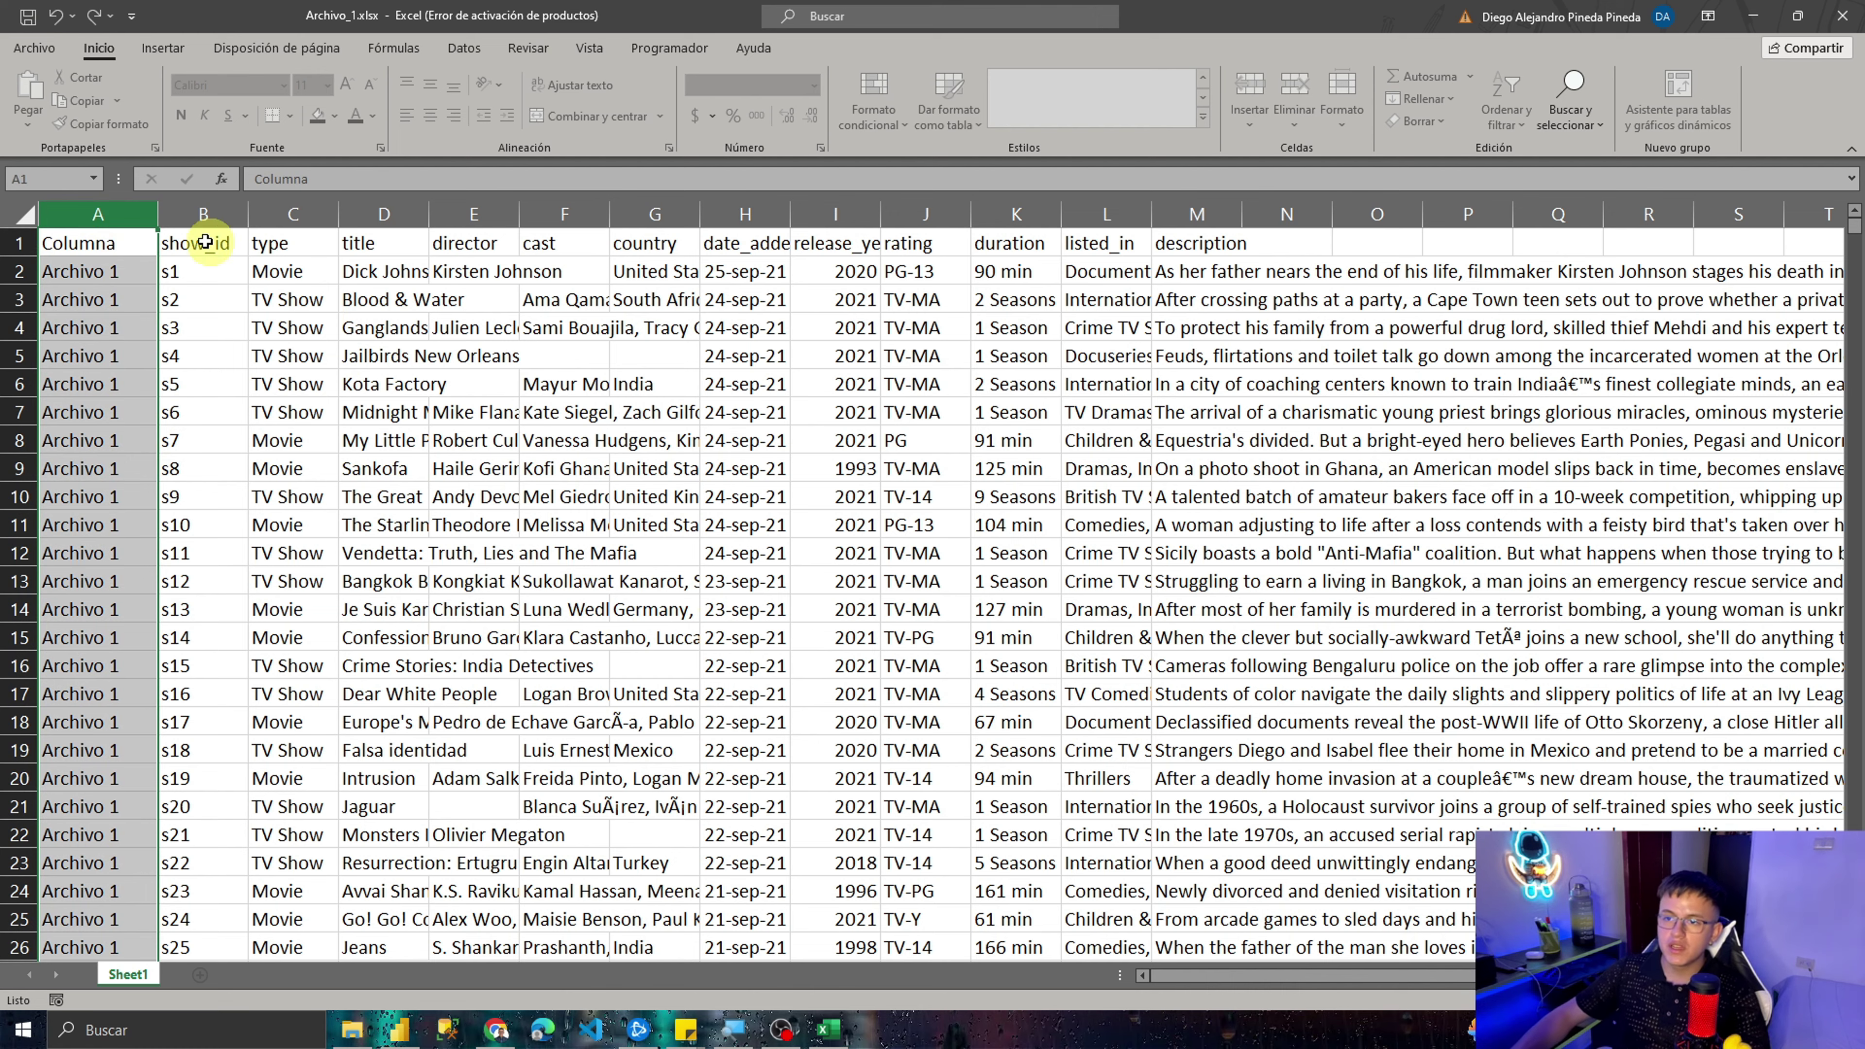
{"action": "left_click", "coordinate": [208, 215]}
{"action": "scroll", "coordinate": [217, 354], "scroll_direction": "down", "scroll_amount": 3}
{"action": "scroll", "coordinate": [220, 371], "scroll_direction": "up", "scroll_amount": 3}
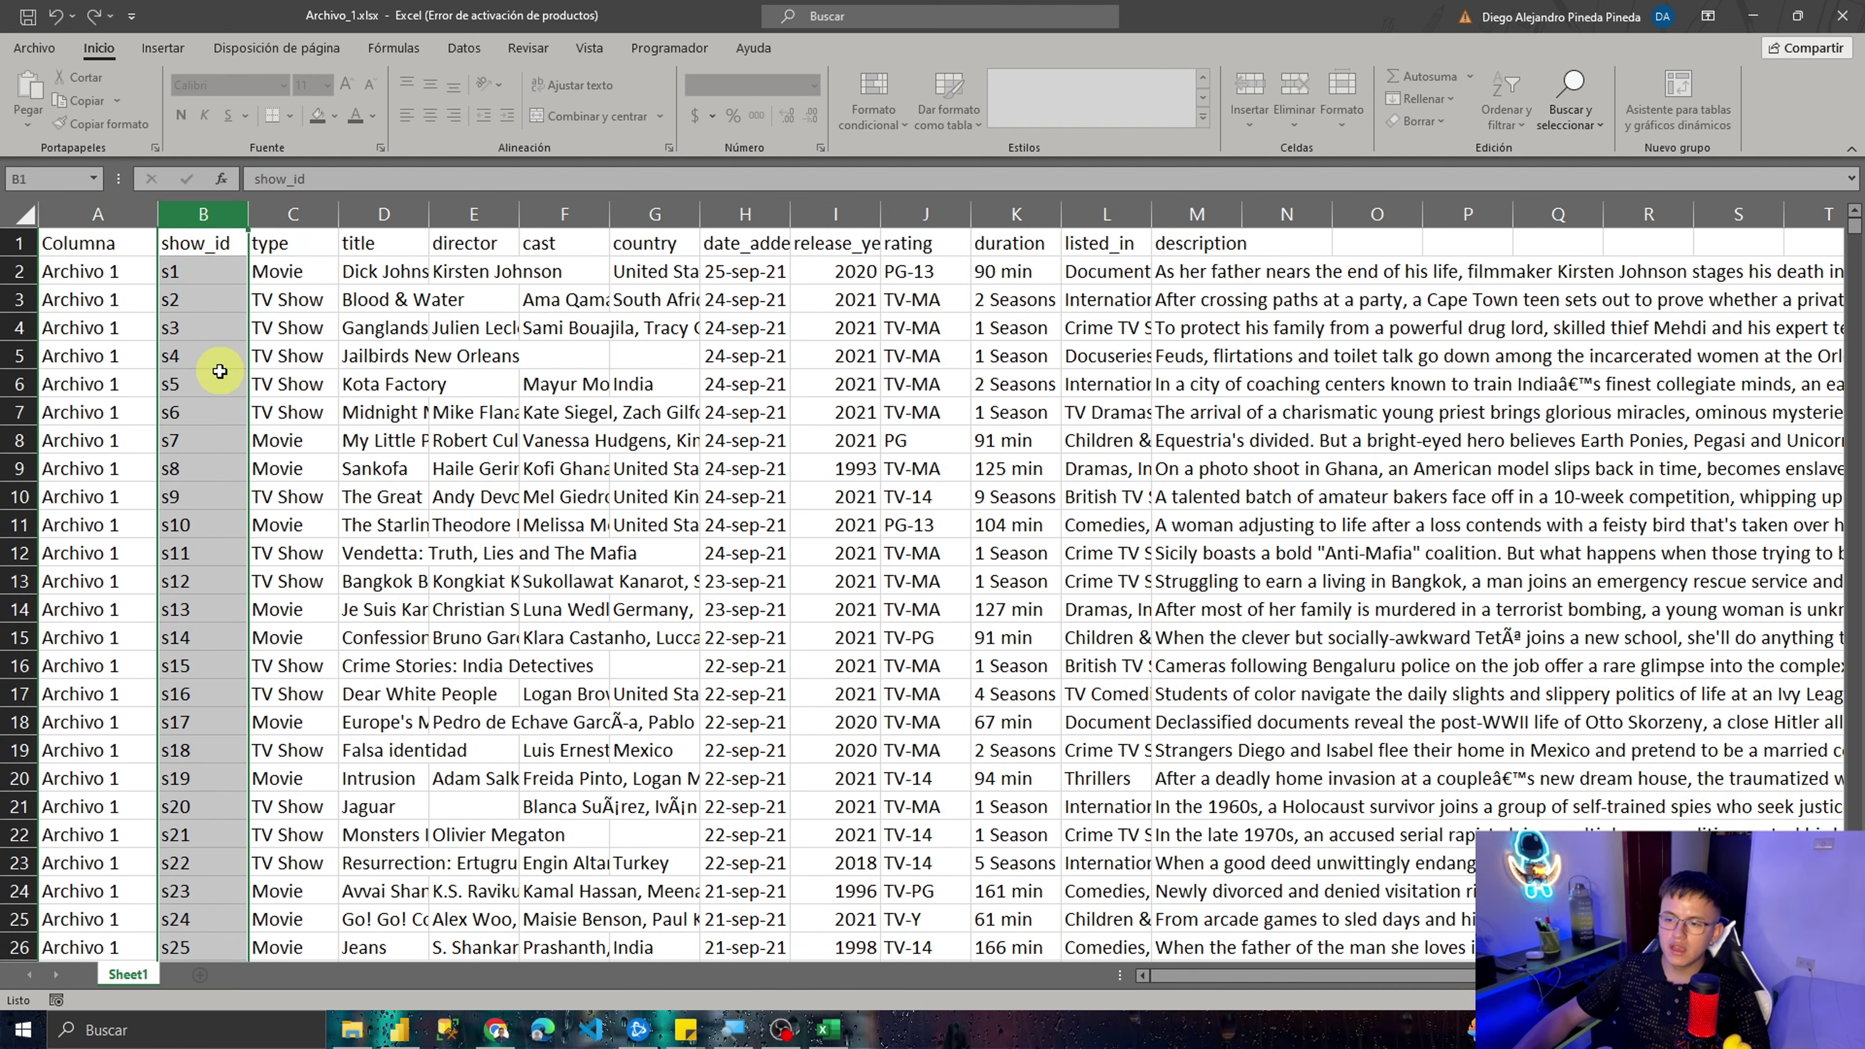
{"action": "left_click", "coordinate": [274, 213]}
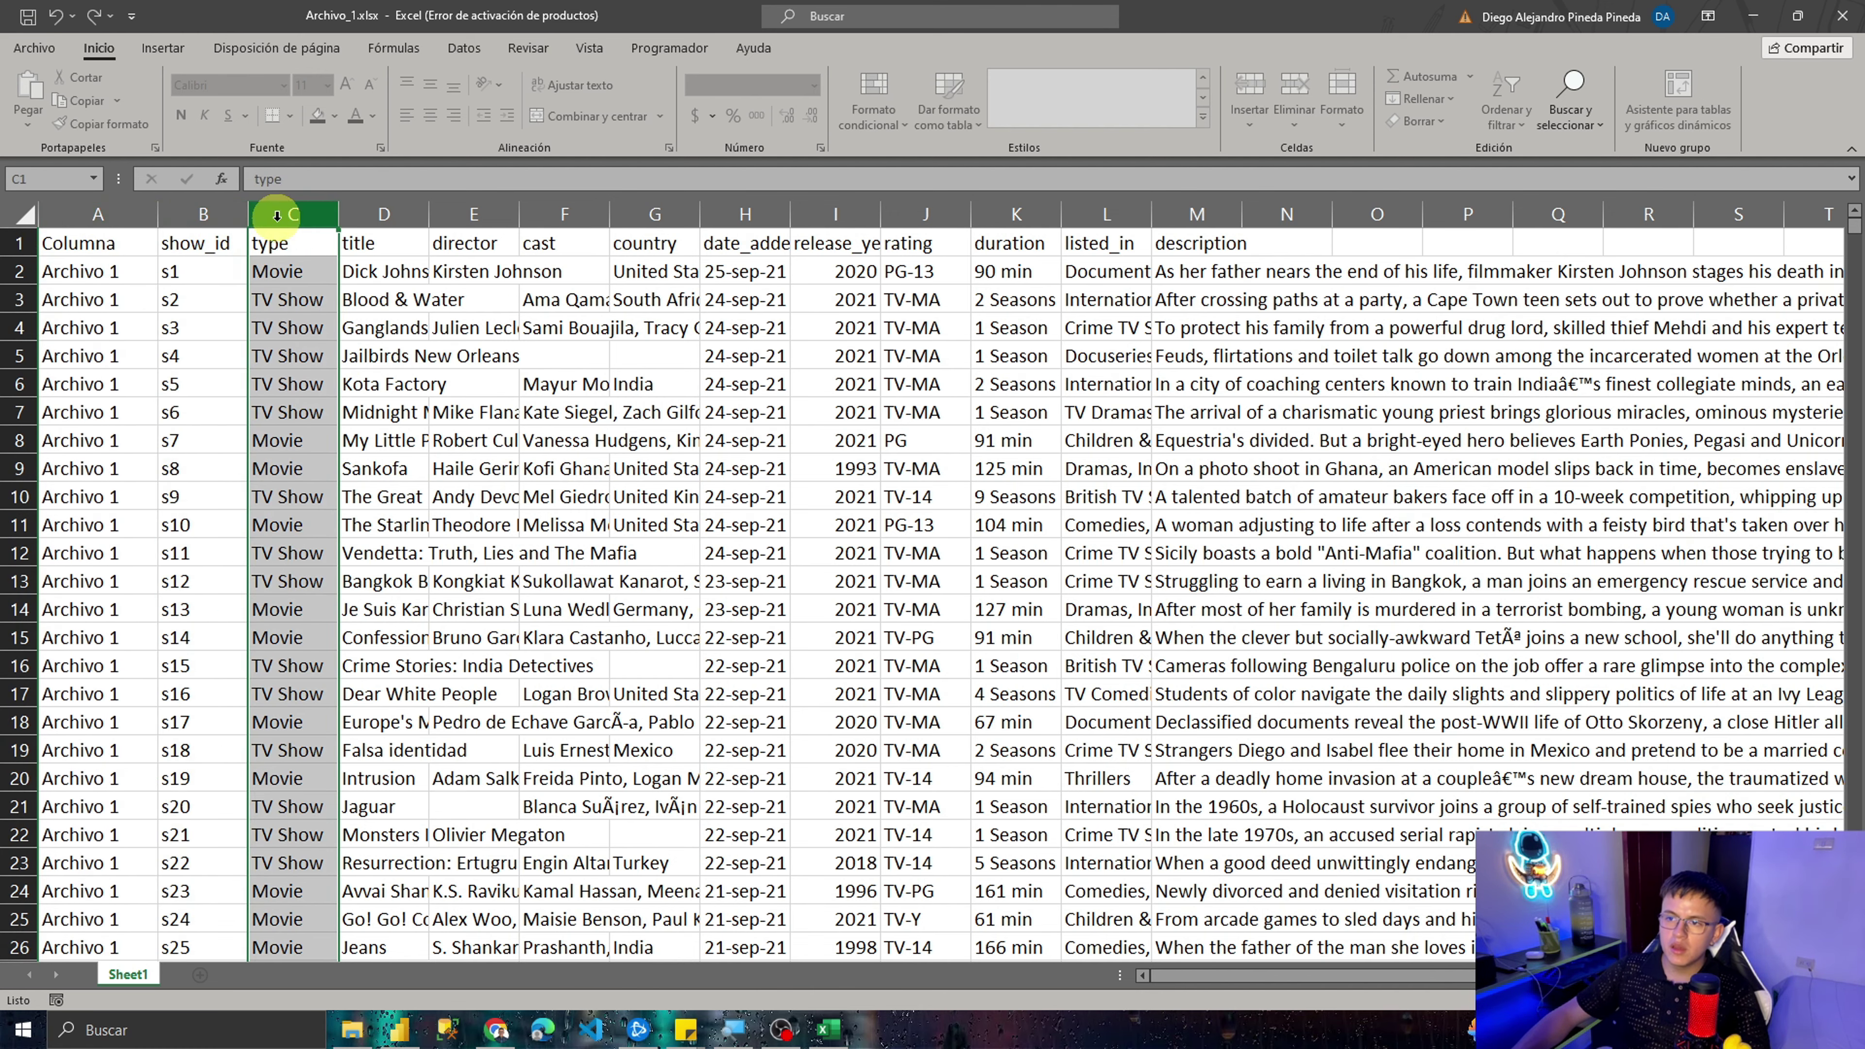
{"action": "scroll", "coordinate": [291, 323], "scroll_direction": "down", "scroll_amount": 8}
{"action": "scroll", "coordinate": [340, 402], "scroll_direction": "up", "scroll_amount": 8}
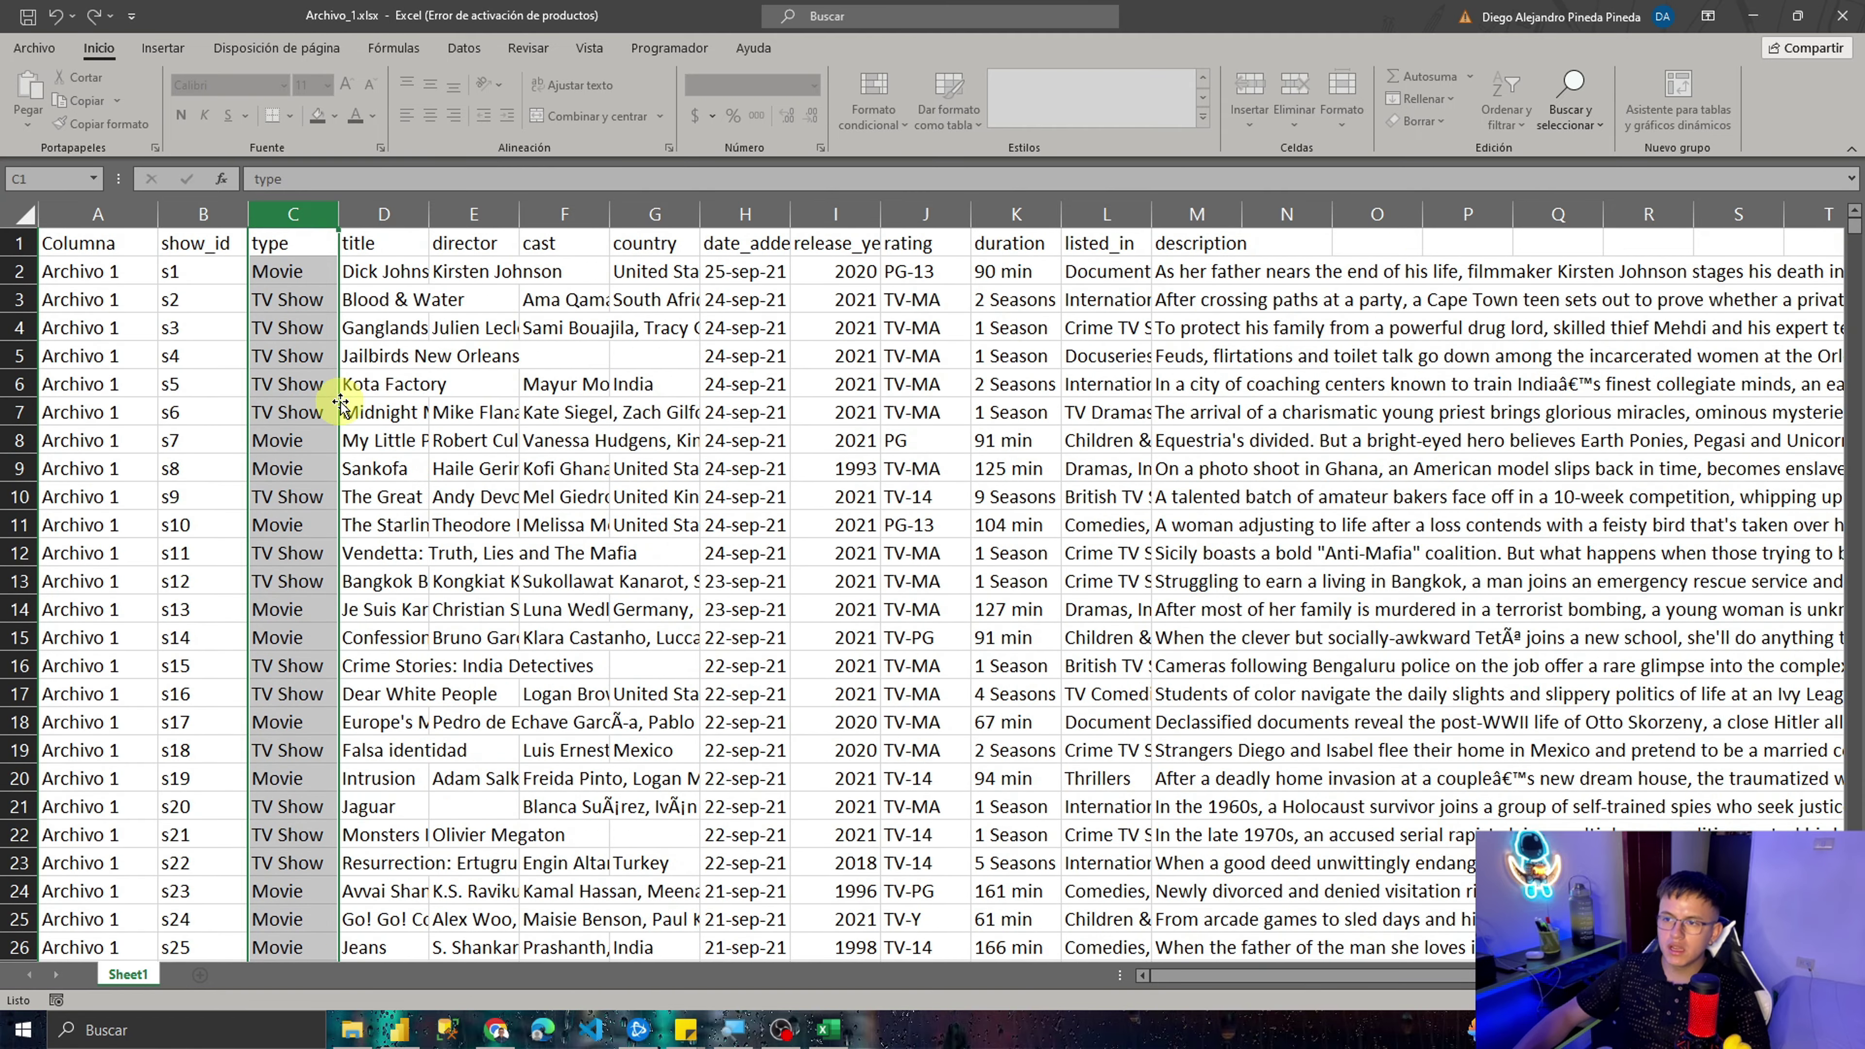
Step: Examine the title, duration and description columns of the Archivo_1.xlsx sheet
{"action": "left_click", "coordinate": [422, 213]}
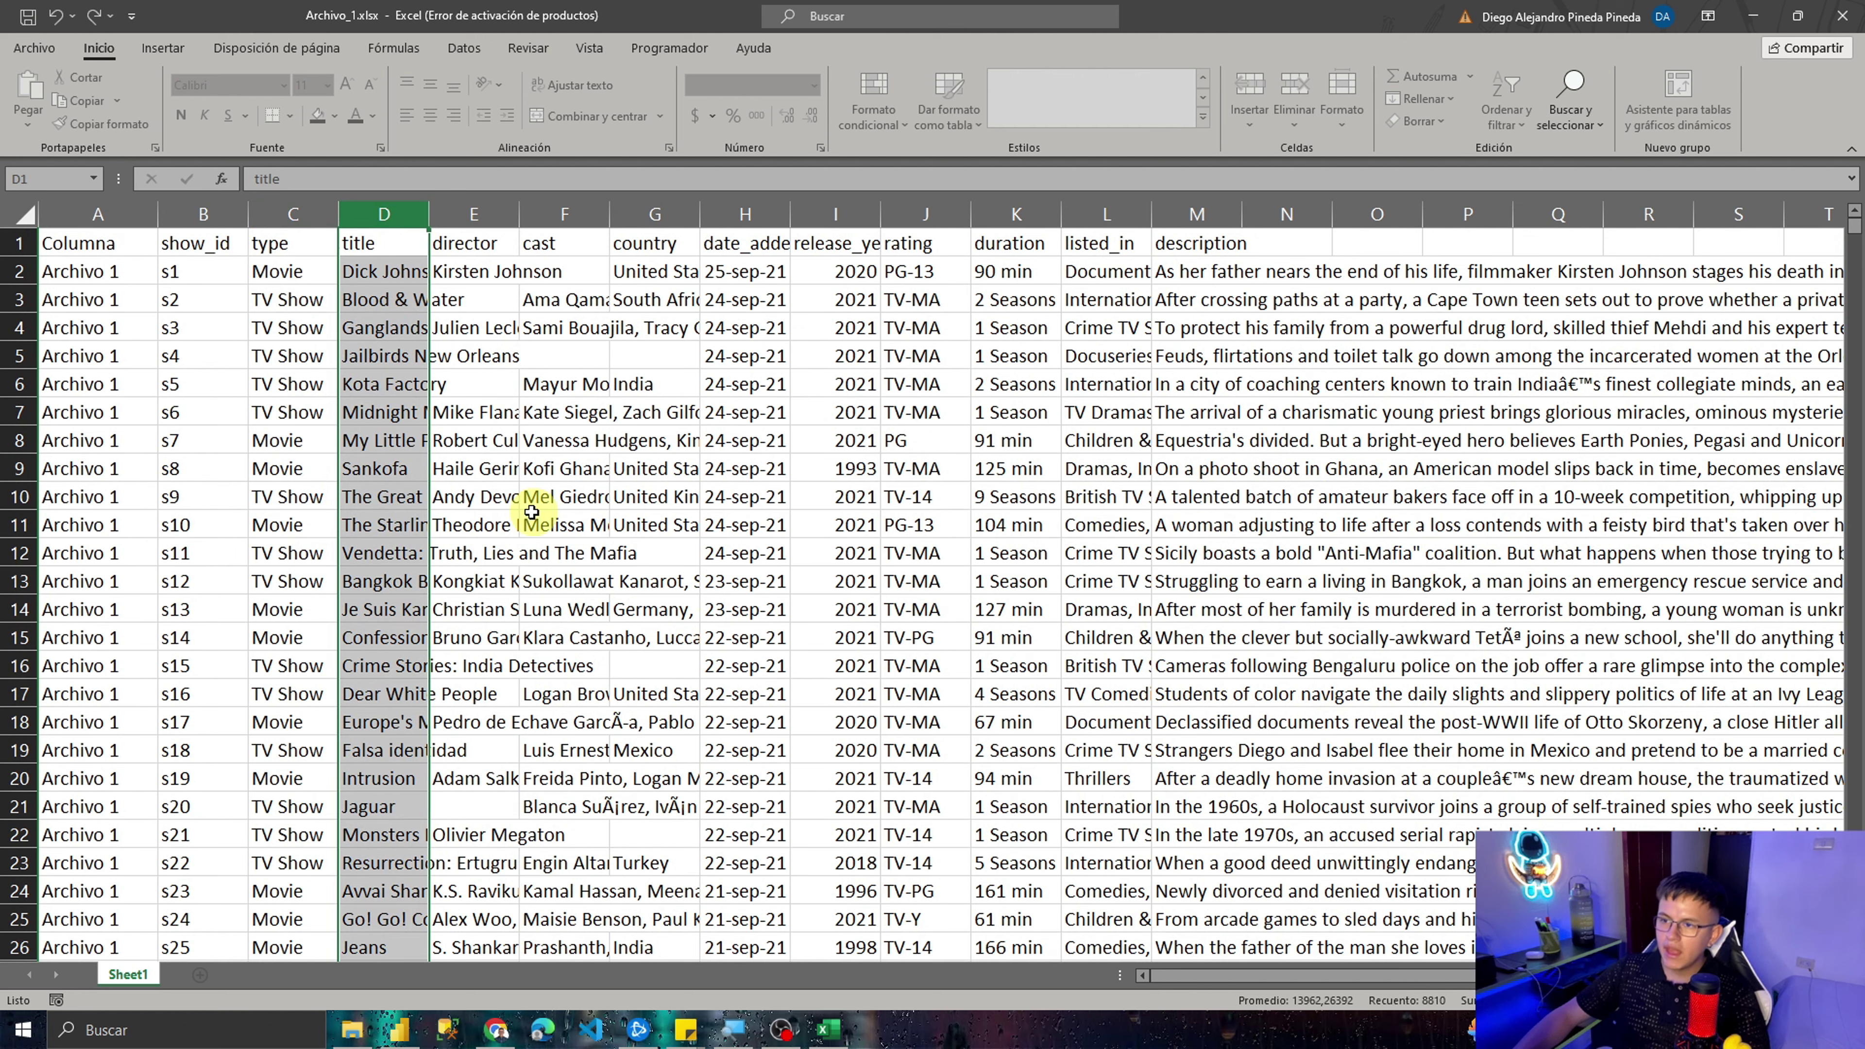
{"action": "scroll", "coordinate": [532, 512], "scroll_direction": "down", "scroll_amount": 9}
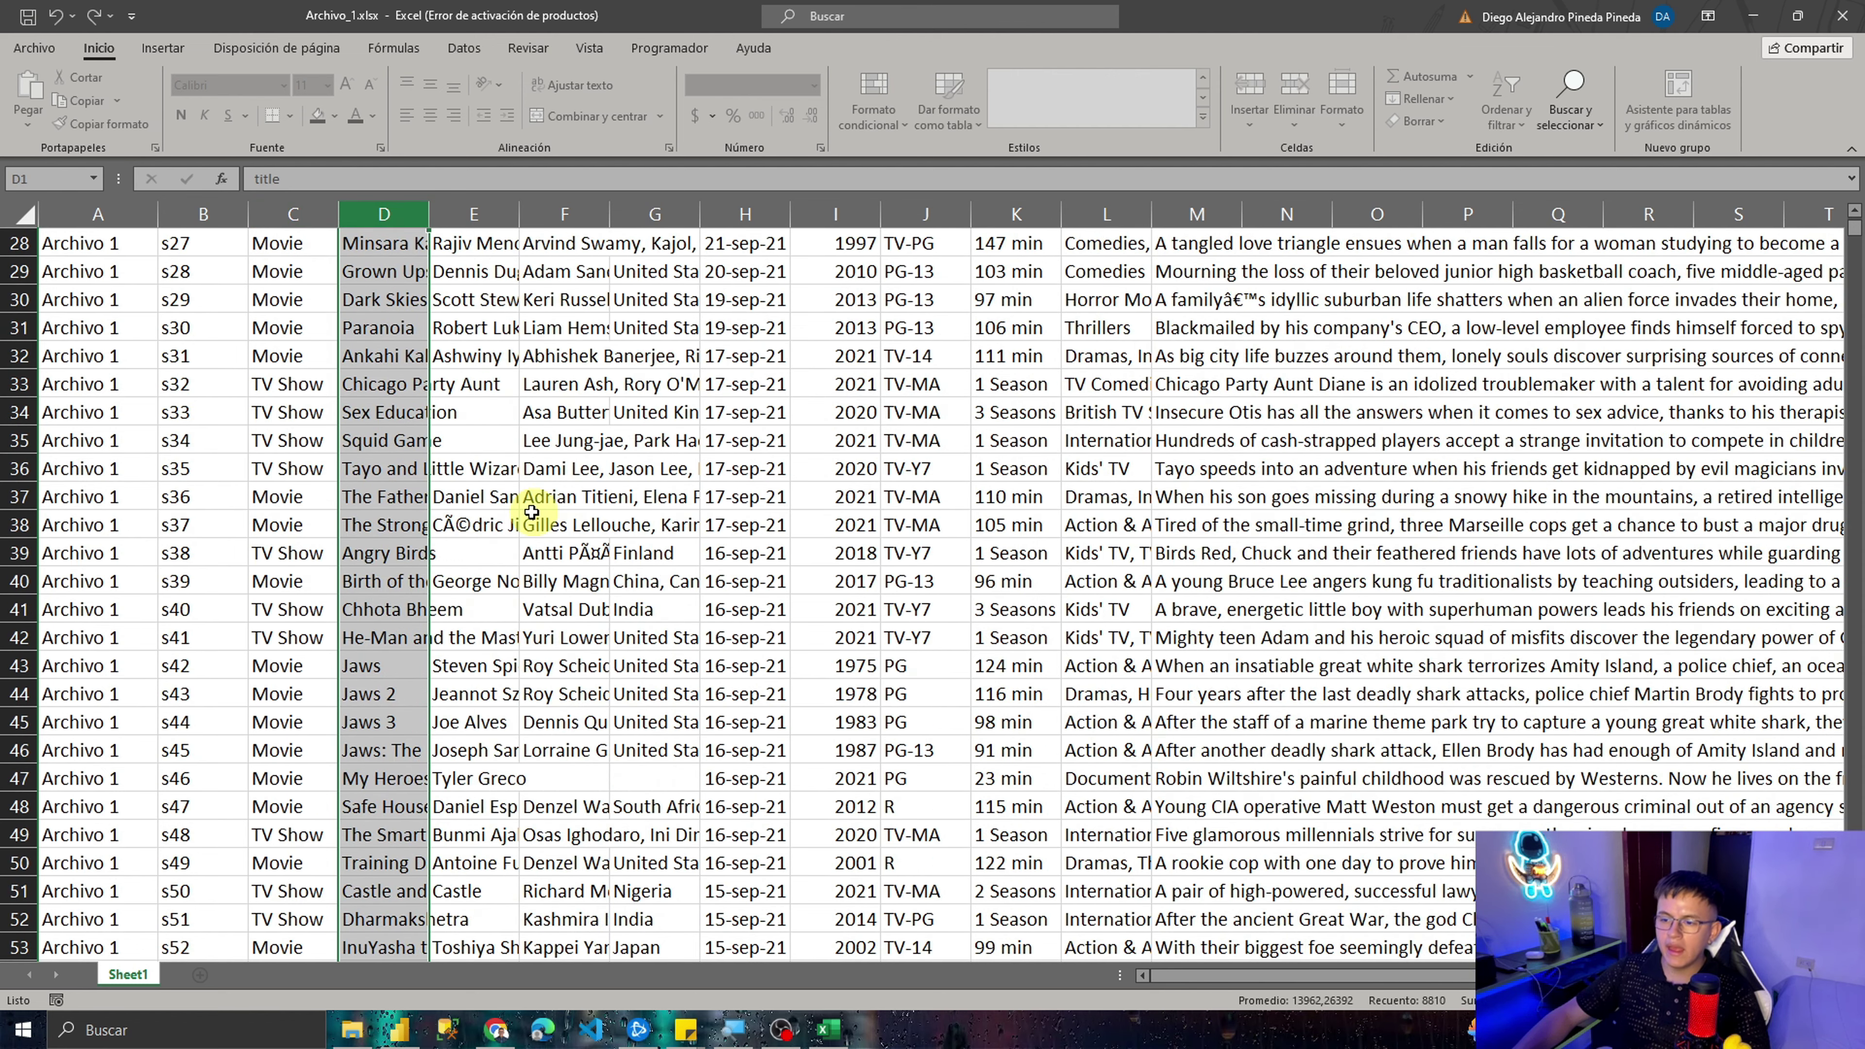
{"action": "scroll", "coordinate": [532, 512], "scroll_direction": "down", "scroll_amount": 5}
{"action": "scroll", "coordinate": [531, 512], "scroll_direction": "down", "scroll_amount": 4}
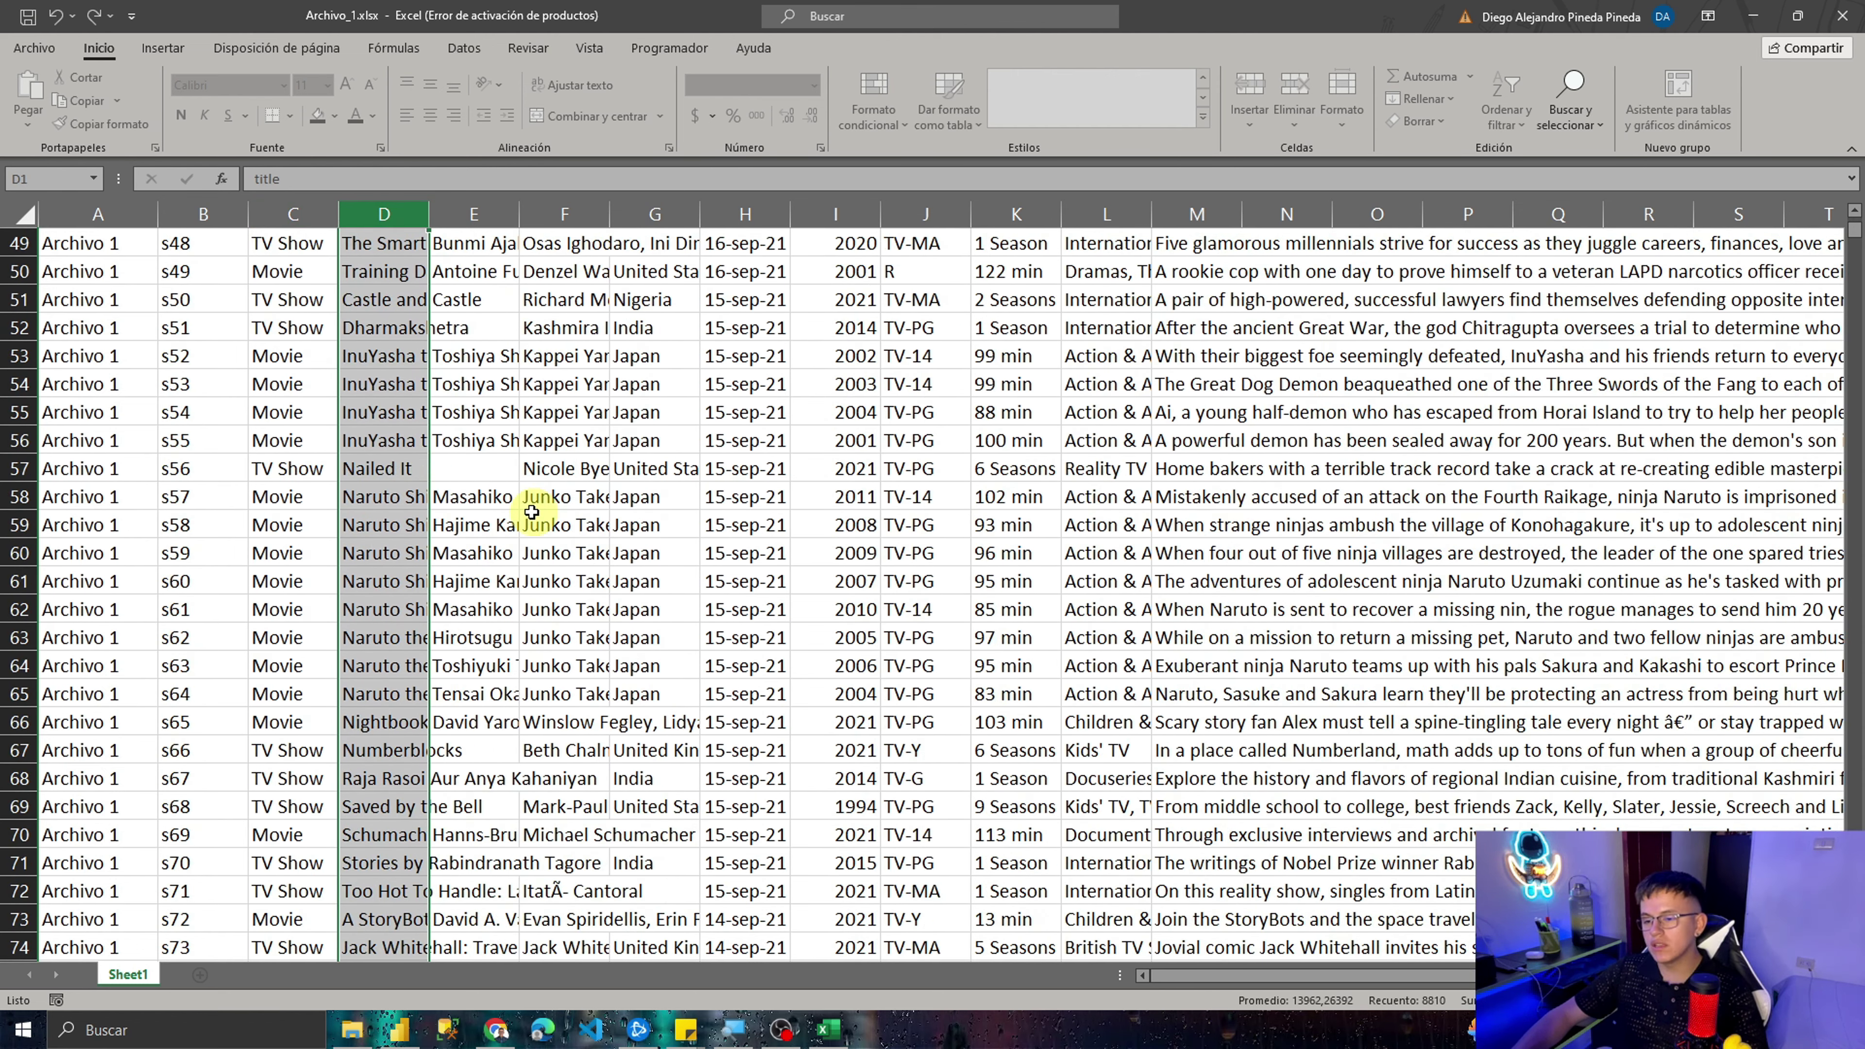
{"action": "scroll", "coordinate": [532, 512], "scroll_direction": "up", "scroll_amount": 8}
{"action": "scroll", "coordinate": [532, 511], "scroll_direction": "up", "scroll_amount": 10}
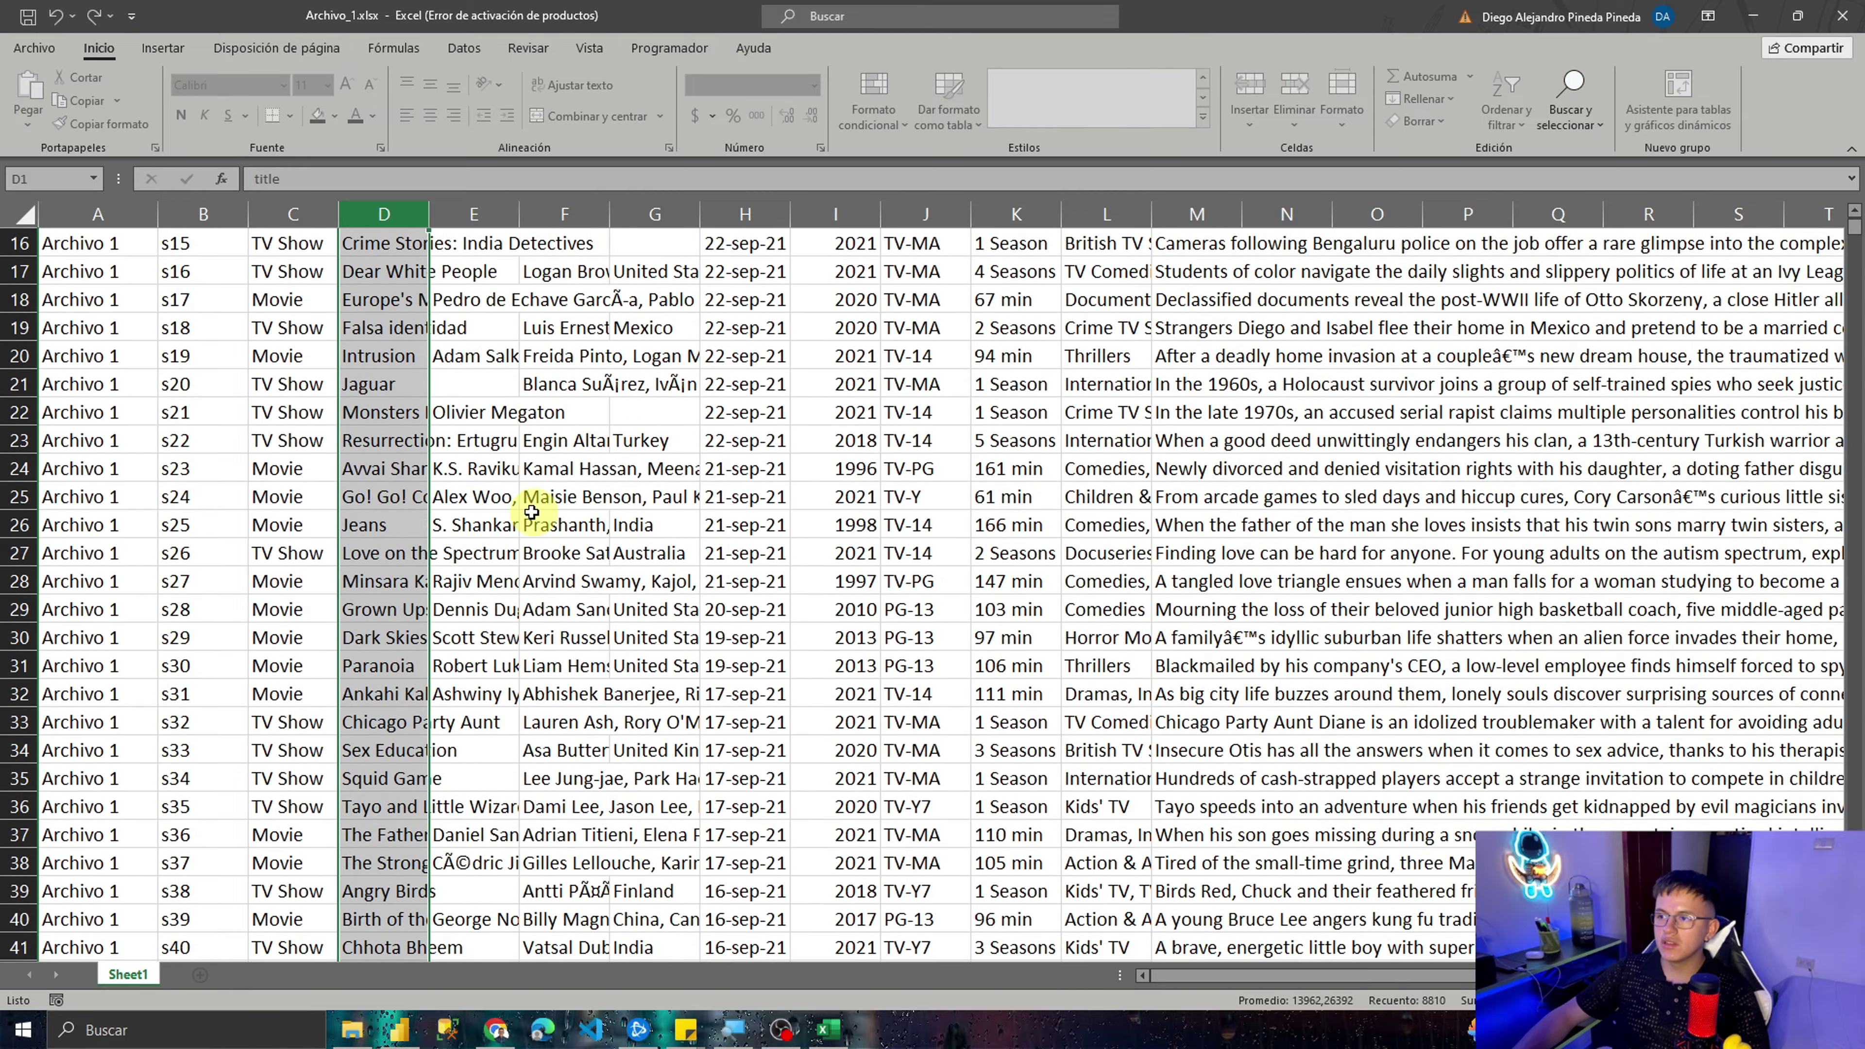
{"action": "left_click", "coordinate": [1007, 213]}
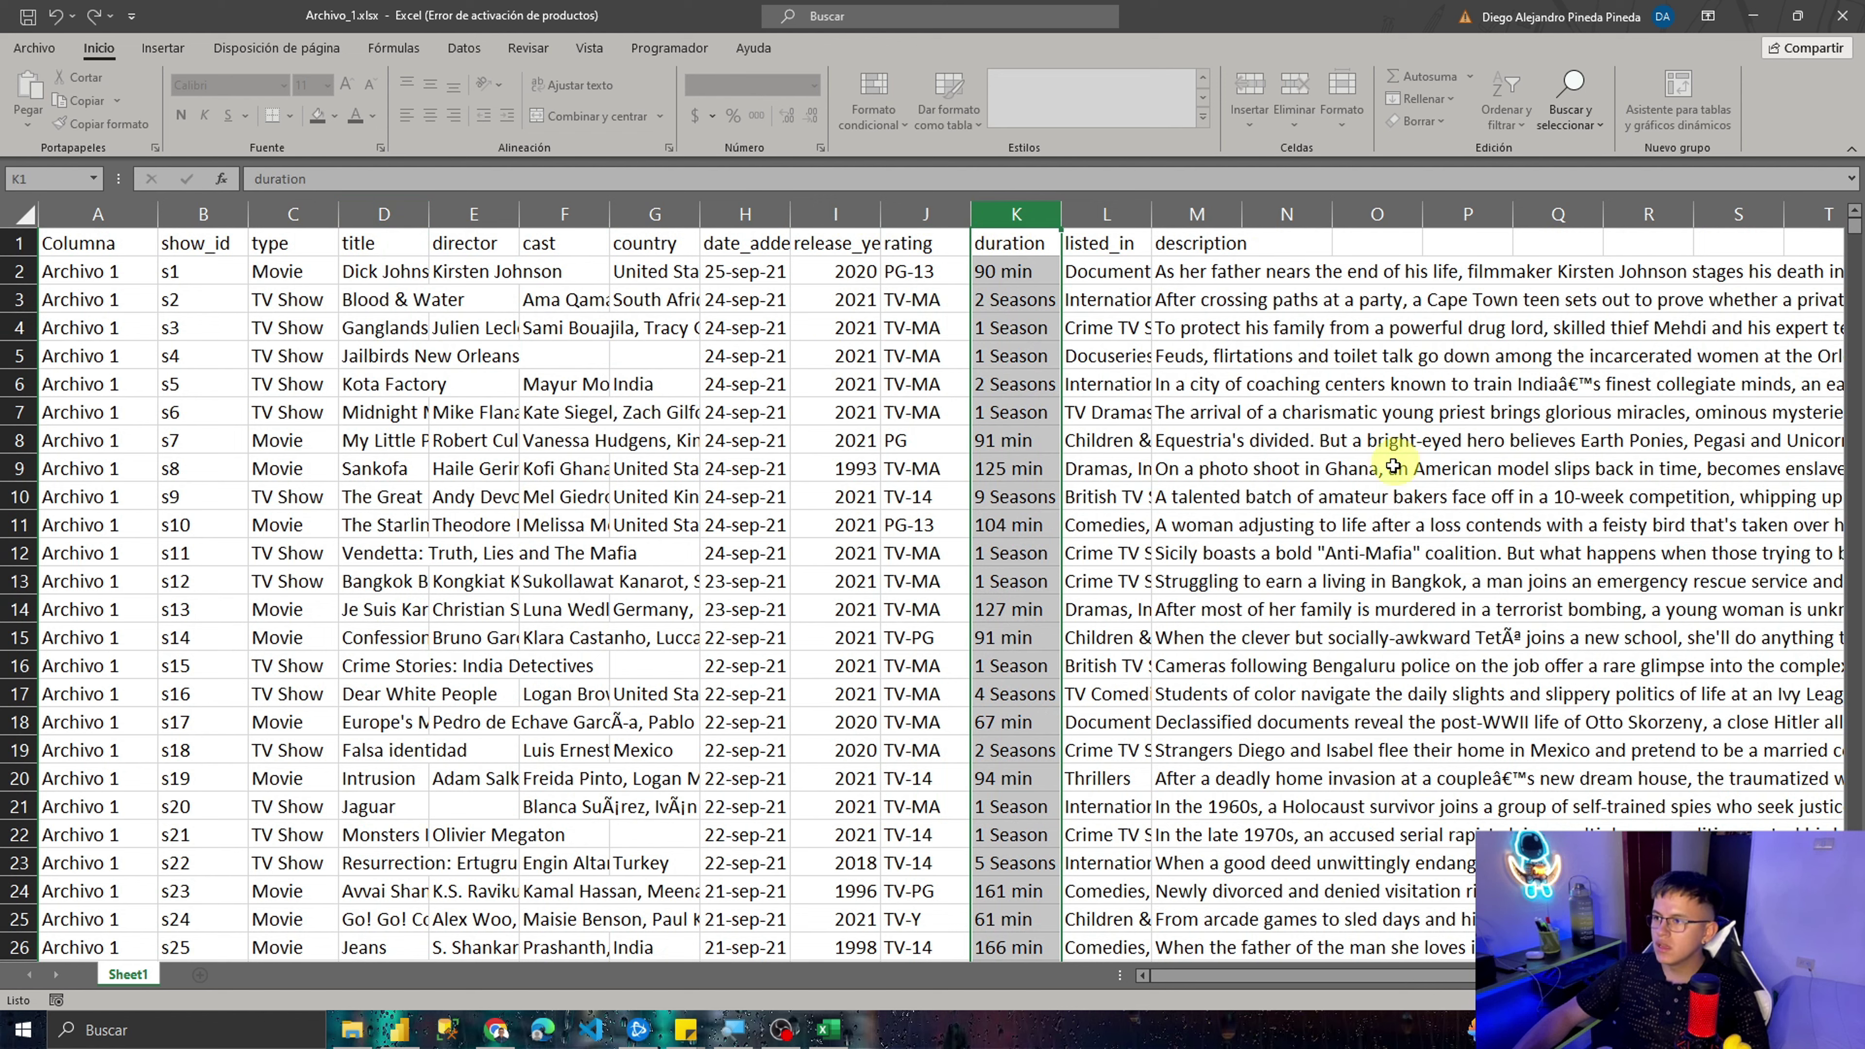
{"action": "left_click", "coordinate": [1206, 211]}
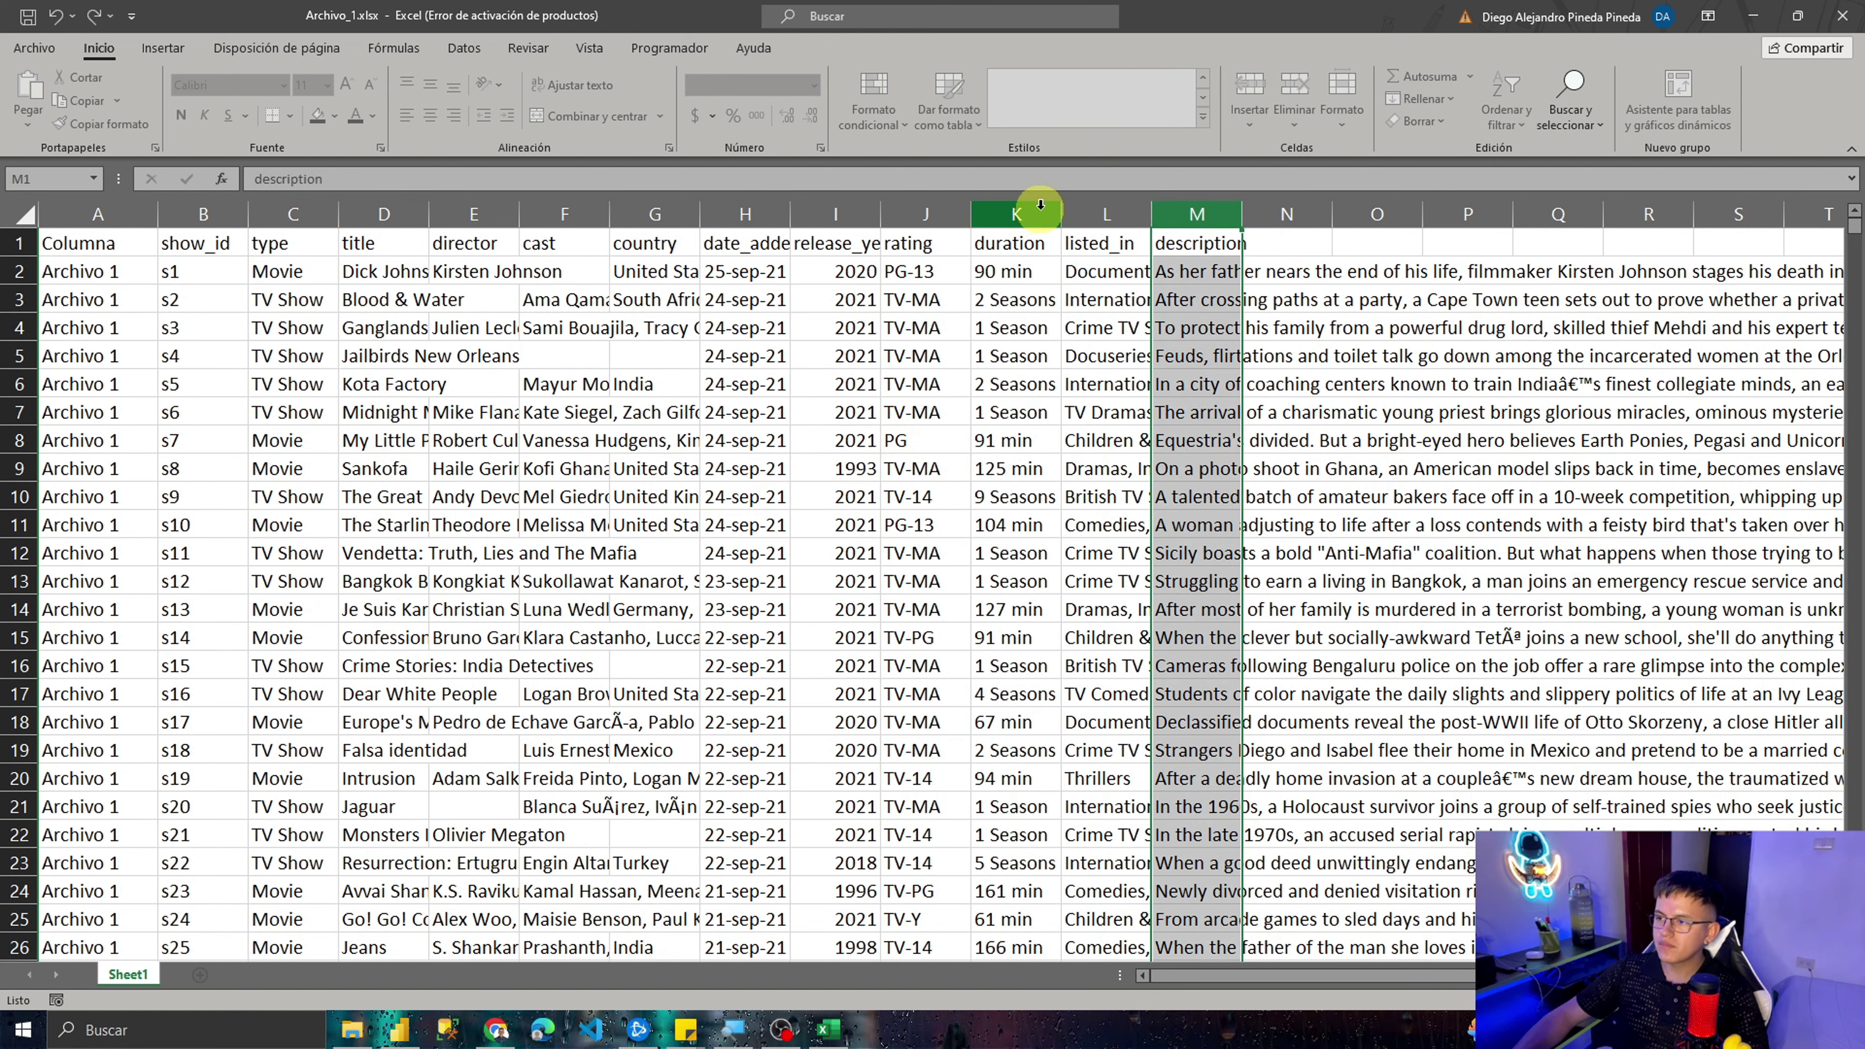
{"action": "left_click", "coordinate": [581, 385]}
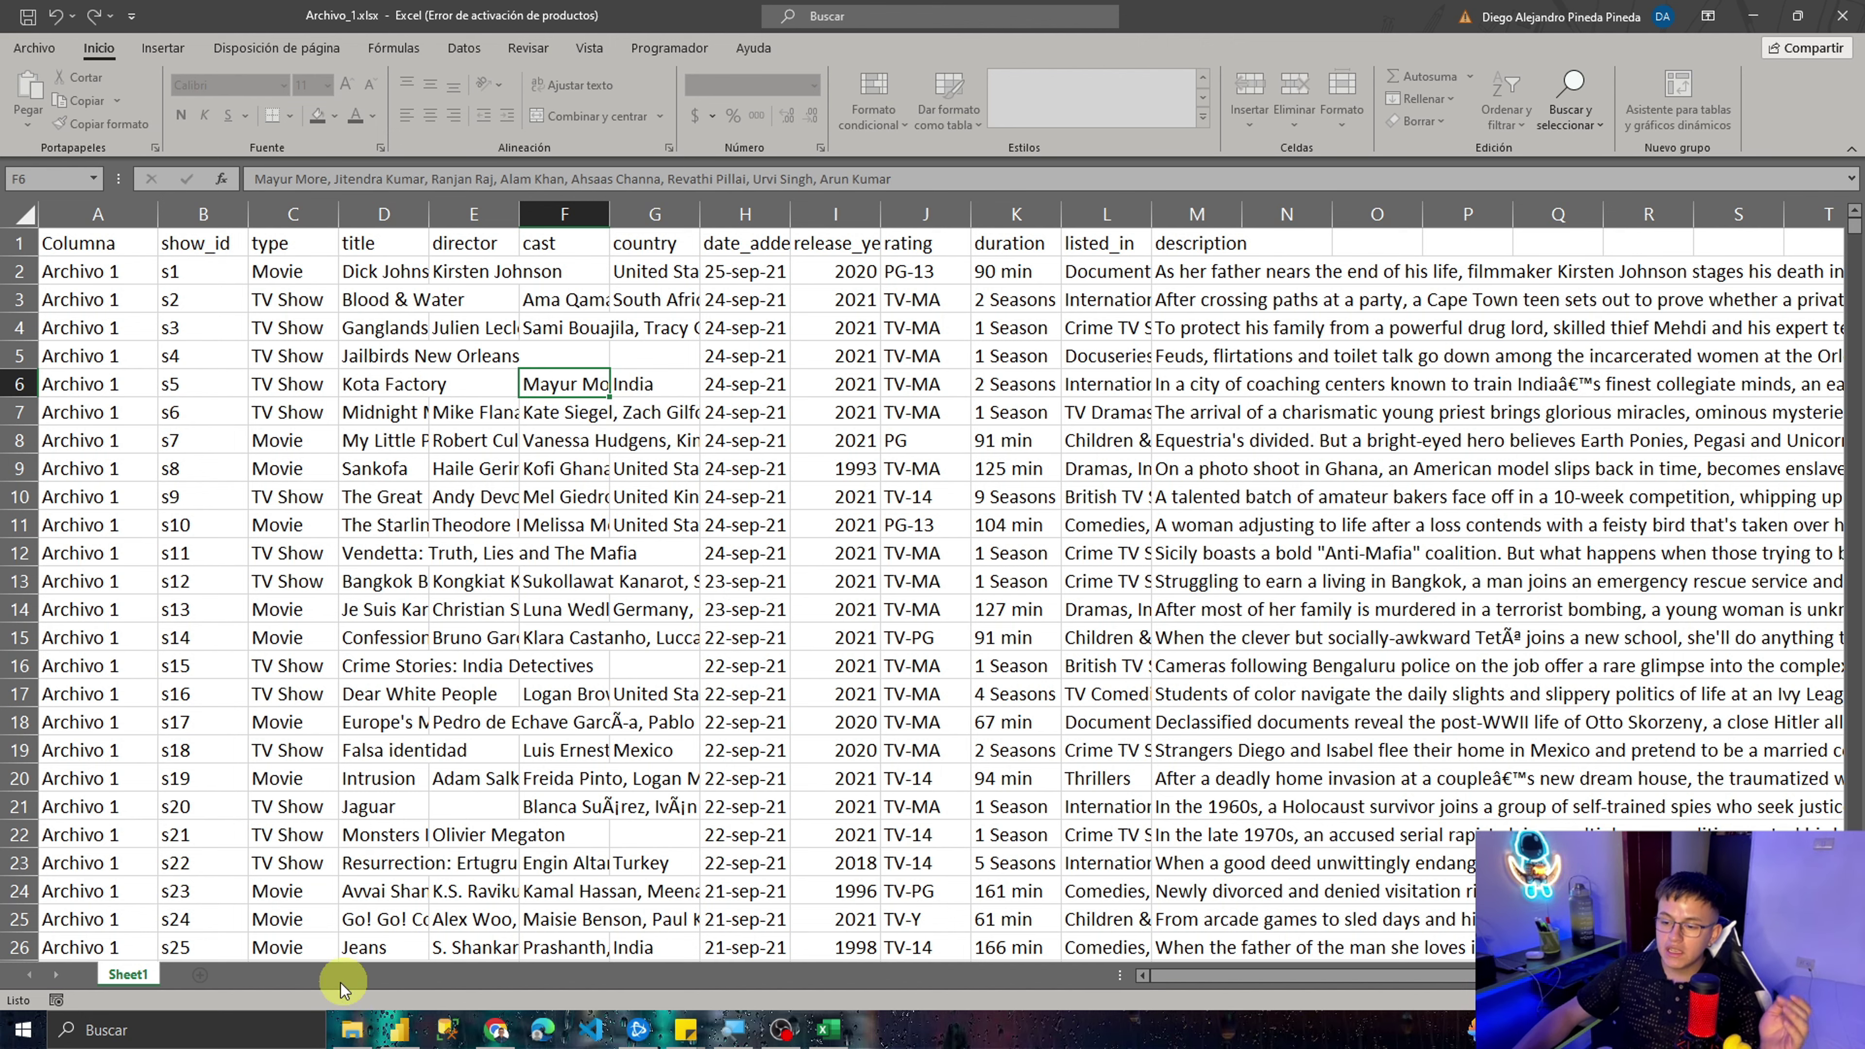
Step: Open Archivo_2.xlsx from the Tiktok folder and compare its column structure with Archivo_1.xlsx
{"action": "left_click", "coordinate": [351, 1029]}
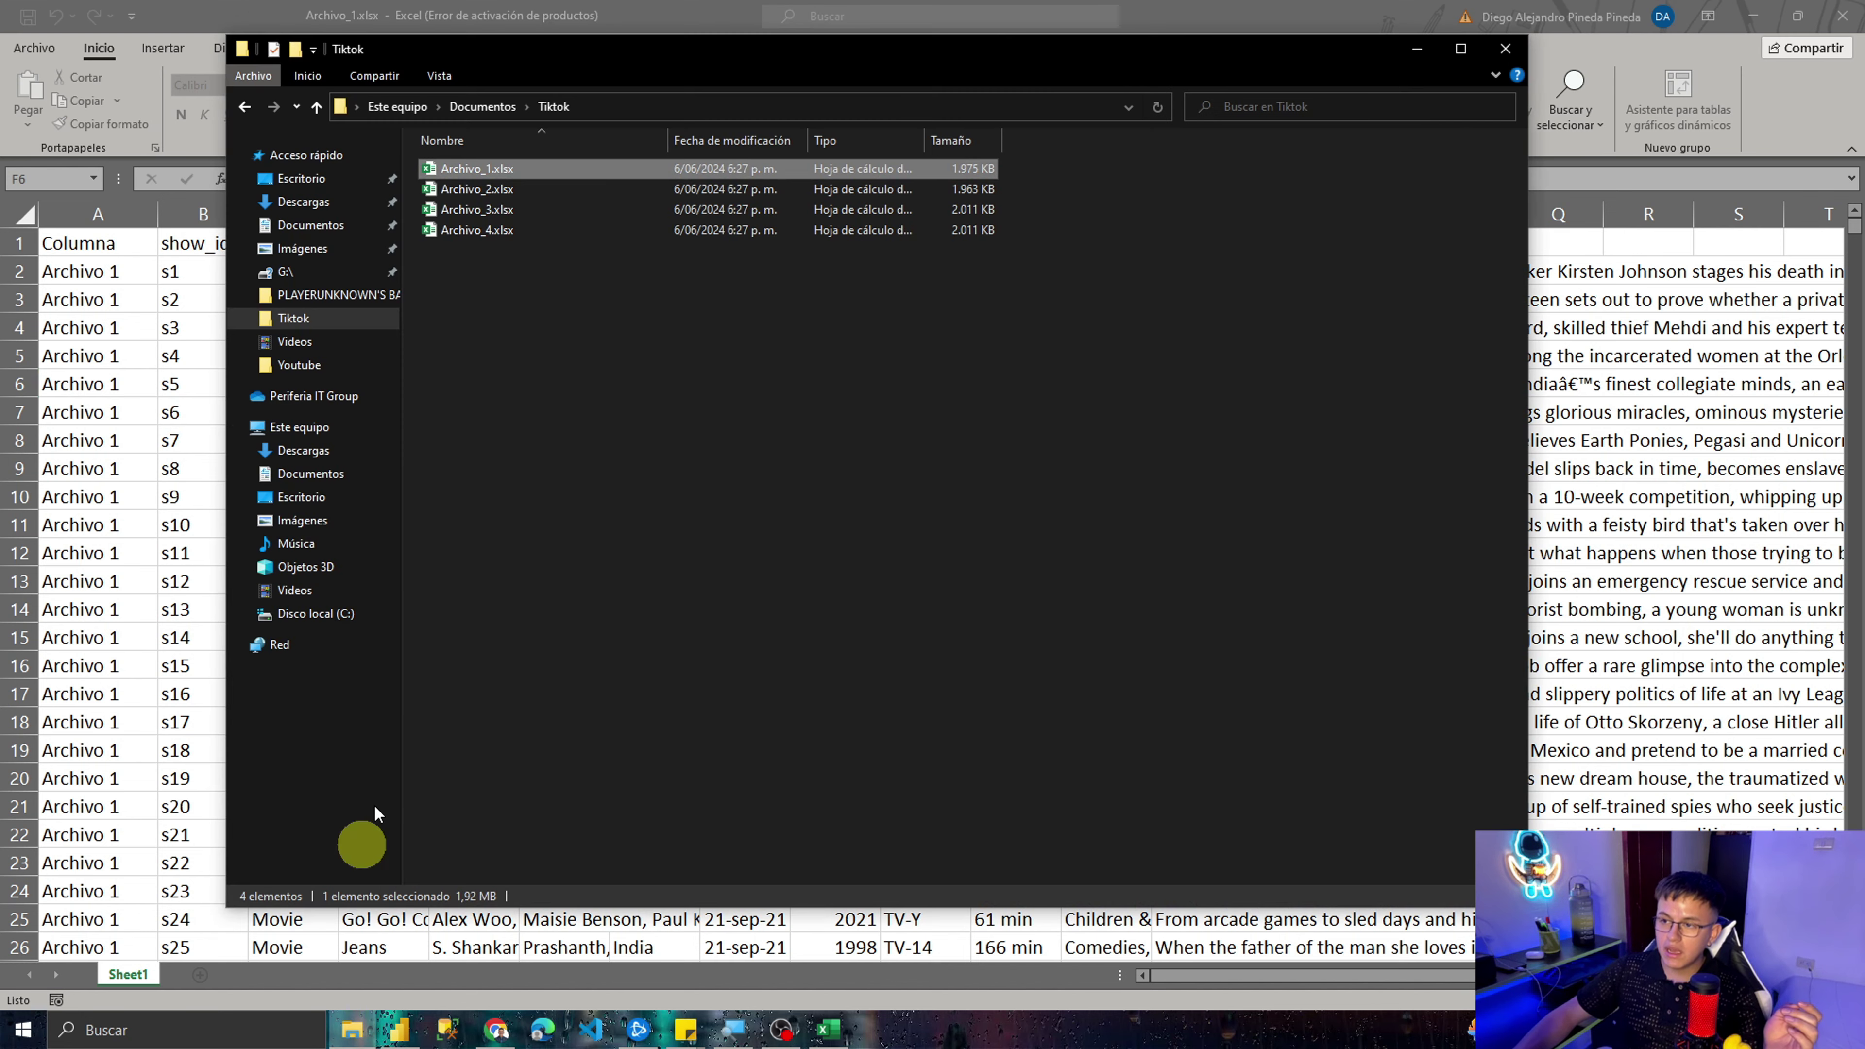
{"action": "double_click", "coordinate": [548, 192]}
{"action": "scroll", "coordinate": [996, 611], "scroll_direction": "down", "scroll_amount": 3}
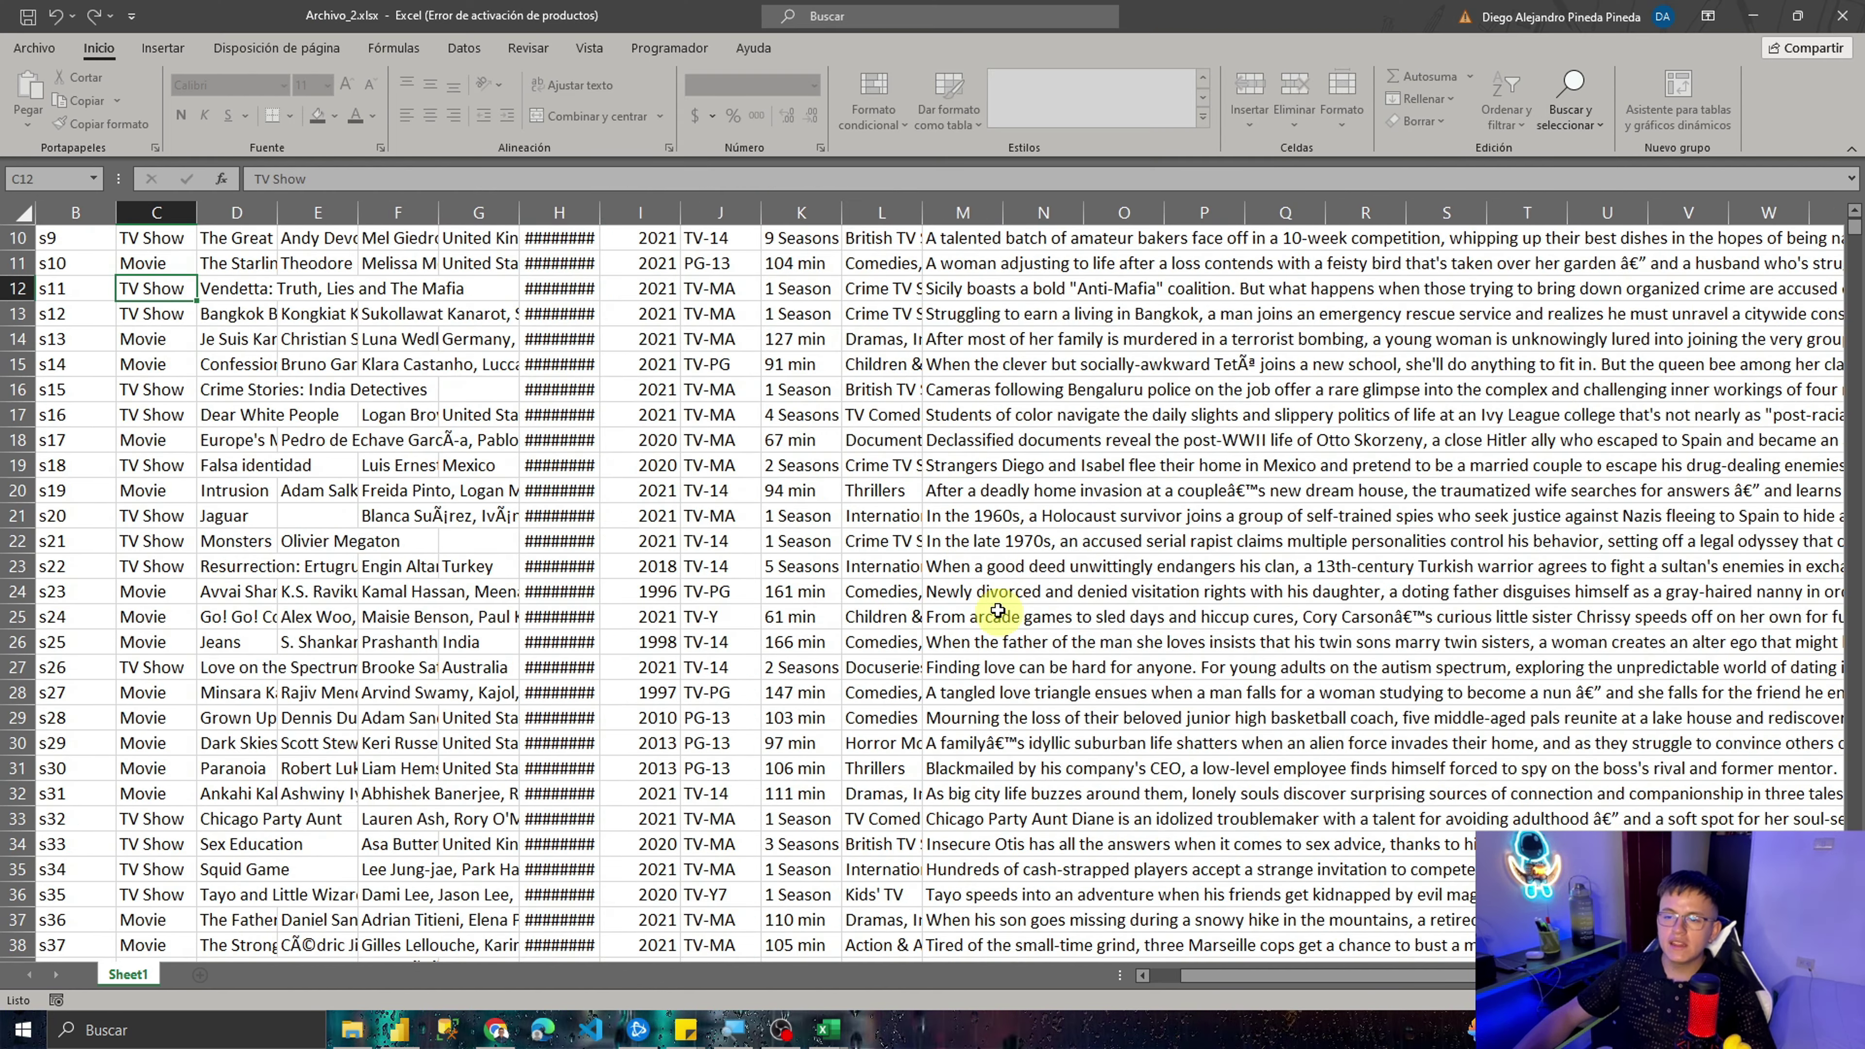
{"action": "scroll", "coordinate": [997, 610], "scroll_direction": "up", "scroll_amount": 3}
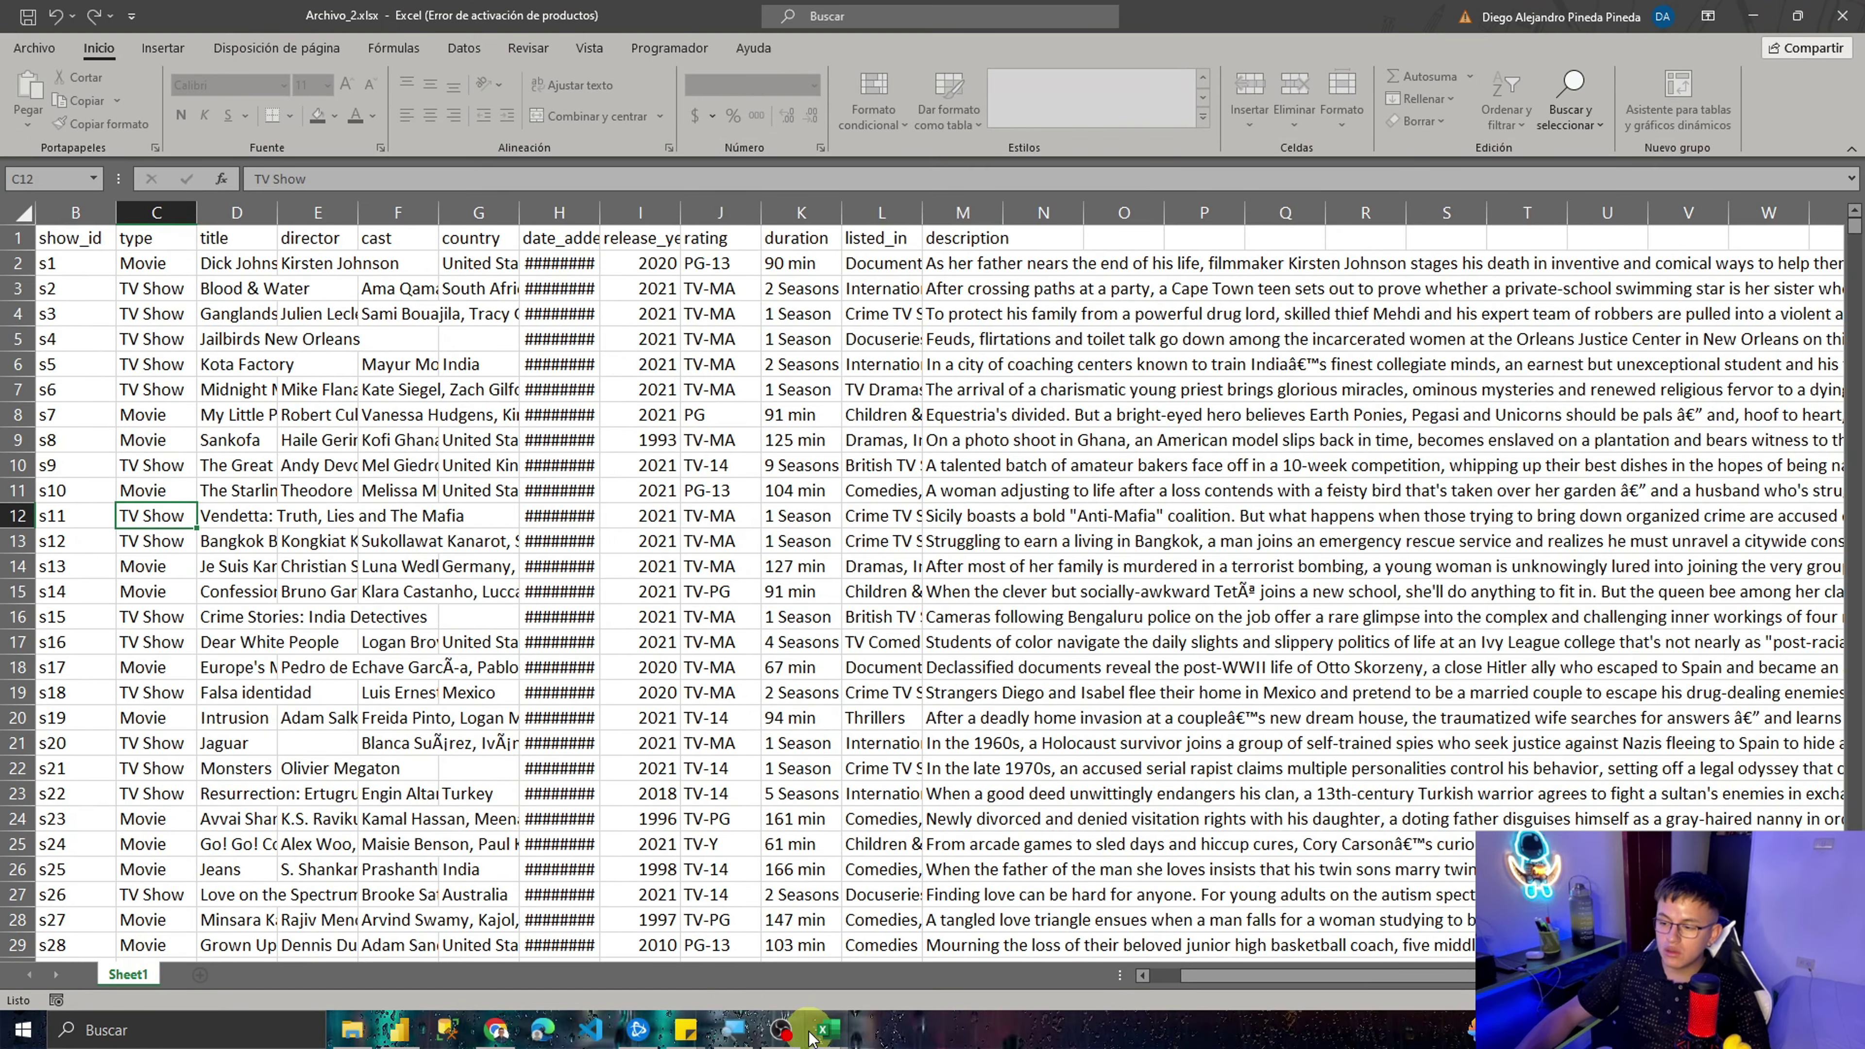
{"action": "left_click", "coordinate": [812, 1034]}
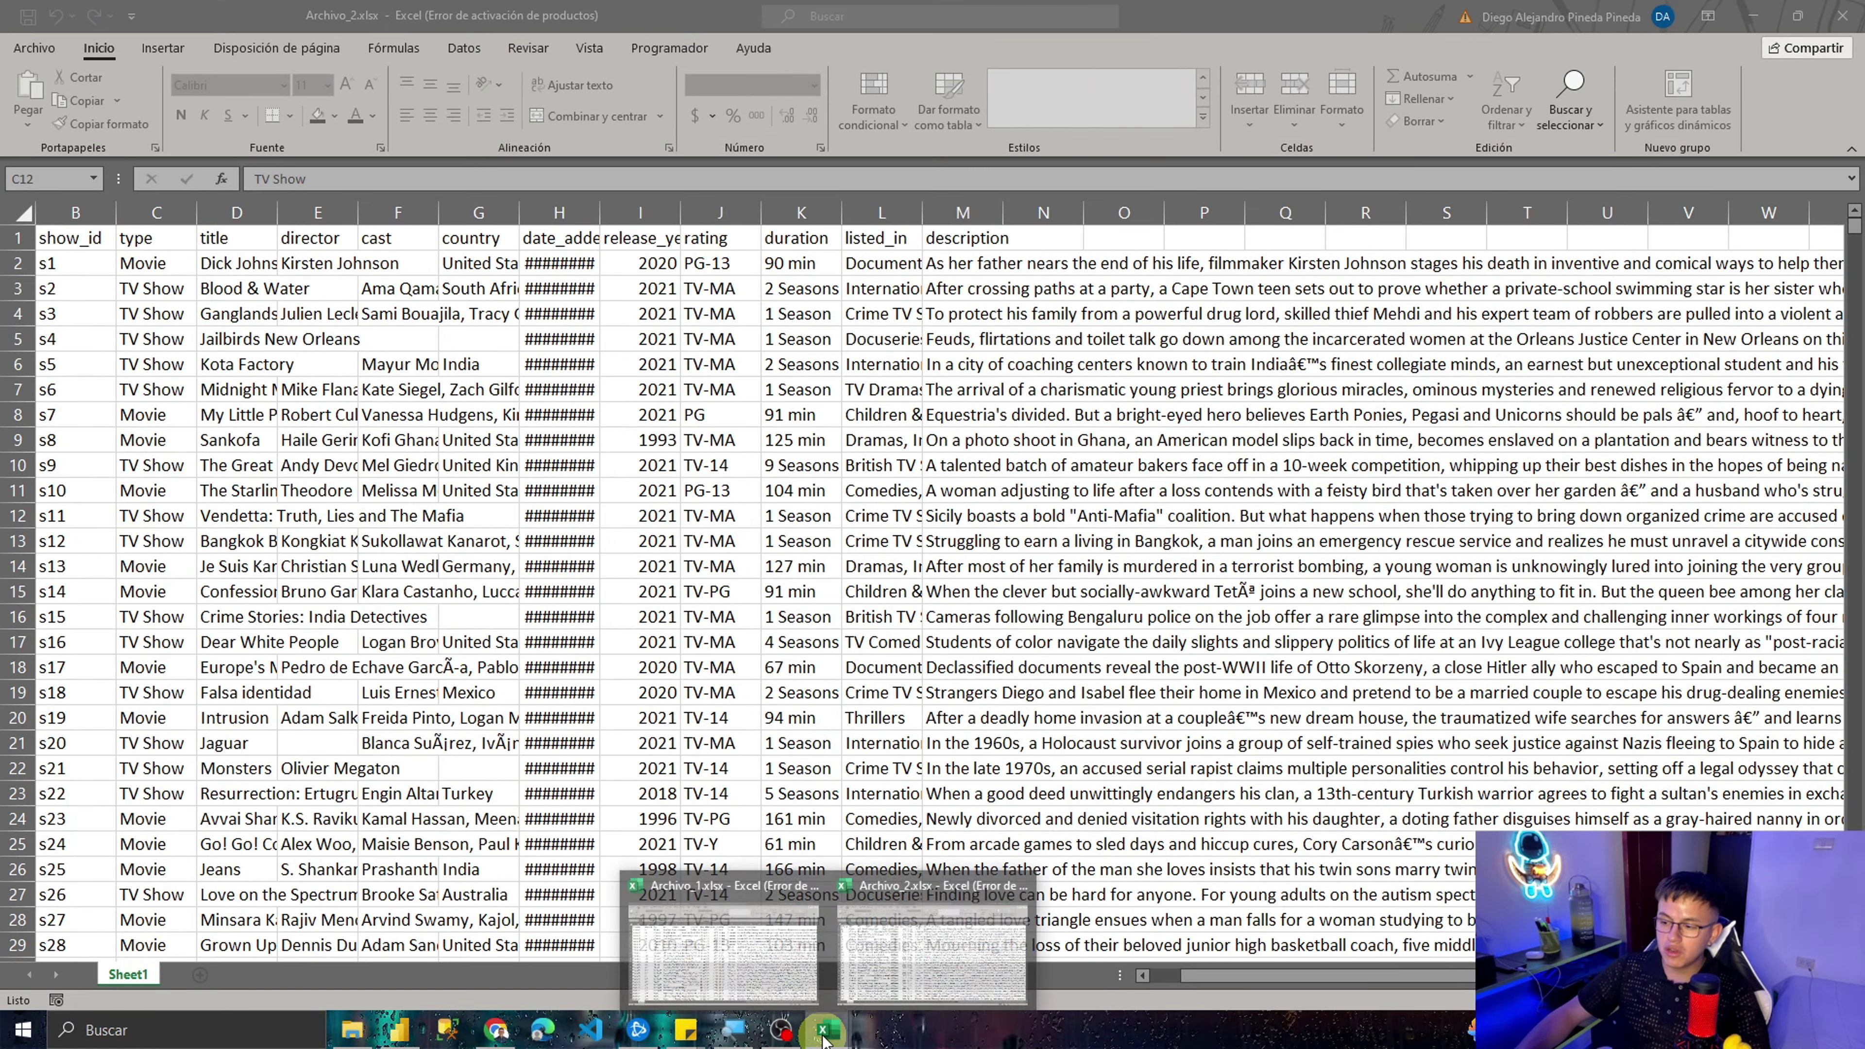
{"action": "left_click", "coordinate": [749, 947]}
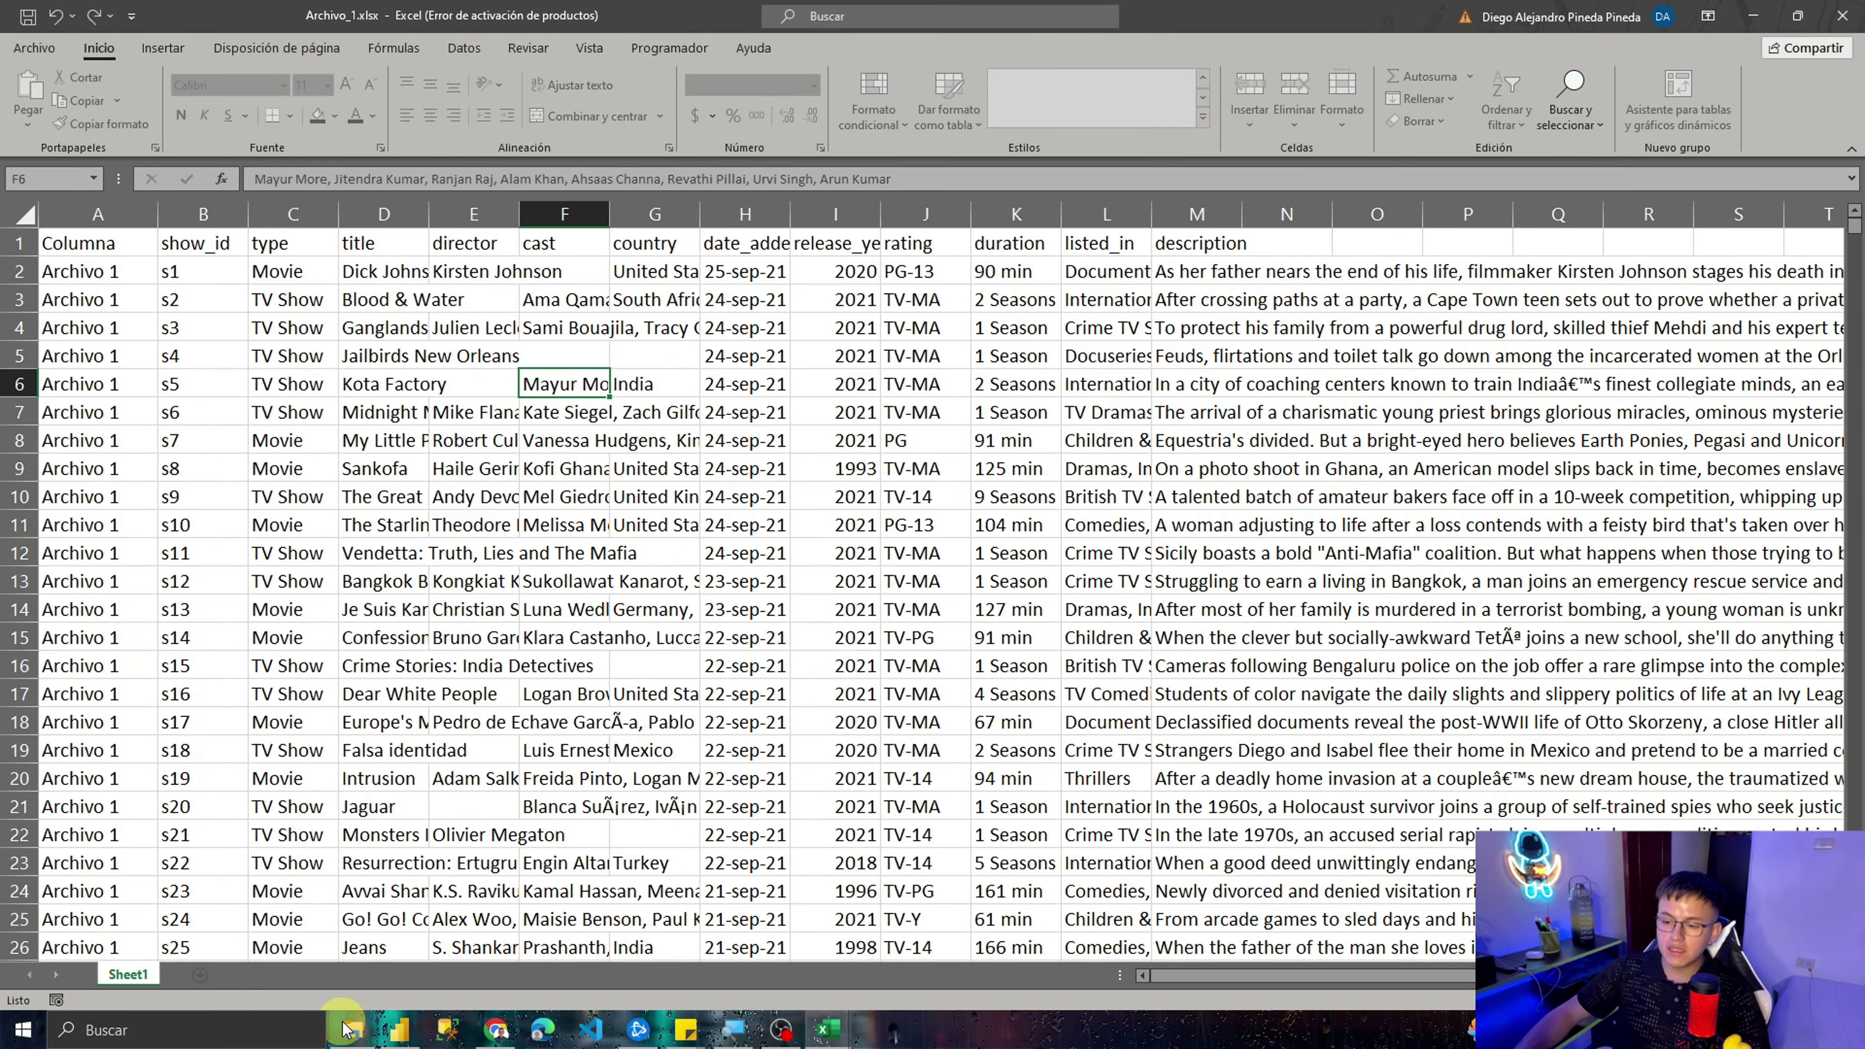
Step: Switch to Power BI Desktop and start getting data with the Carpeta (folder) connector
{"action": "left_click", "coordinate": [351, 1029]}
{"action": "key", "text": "alt+Tab"}
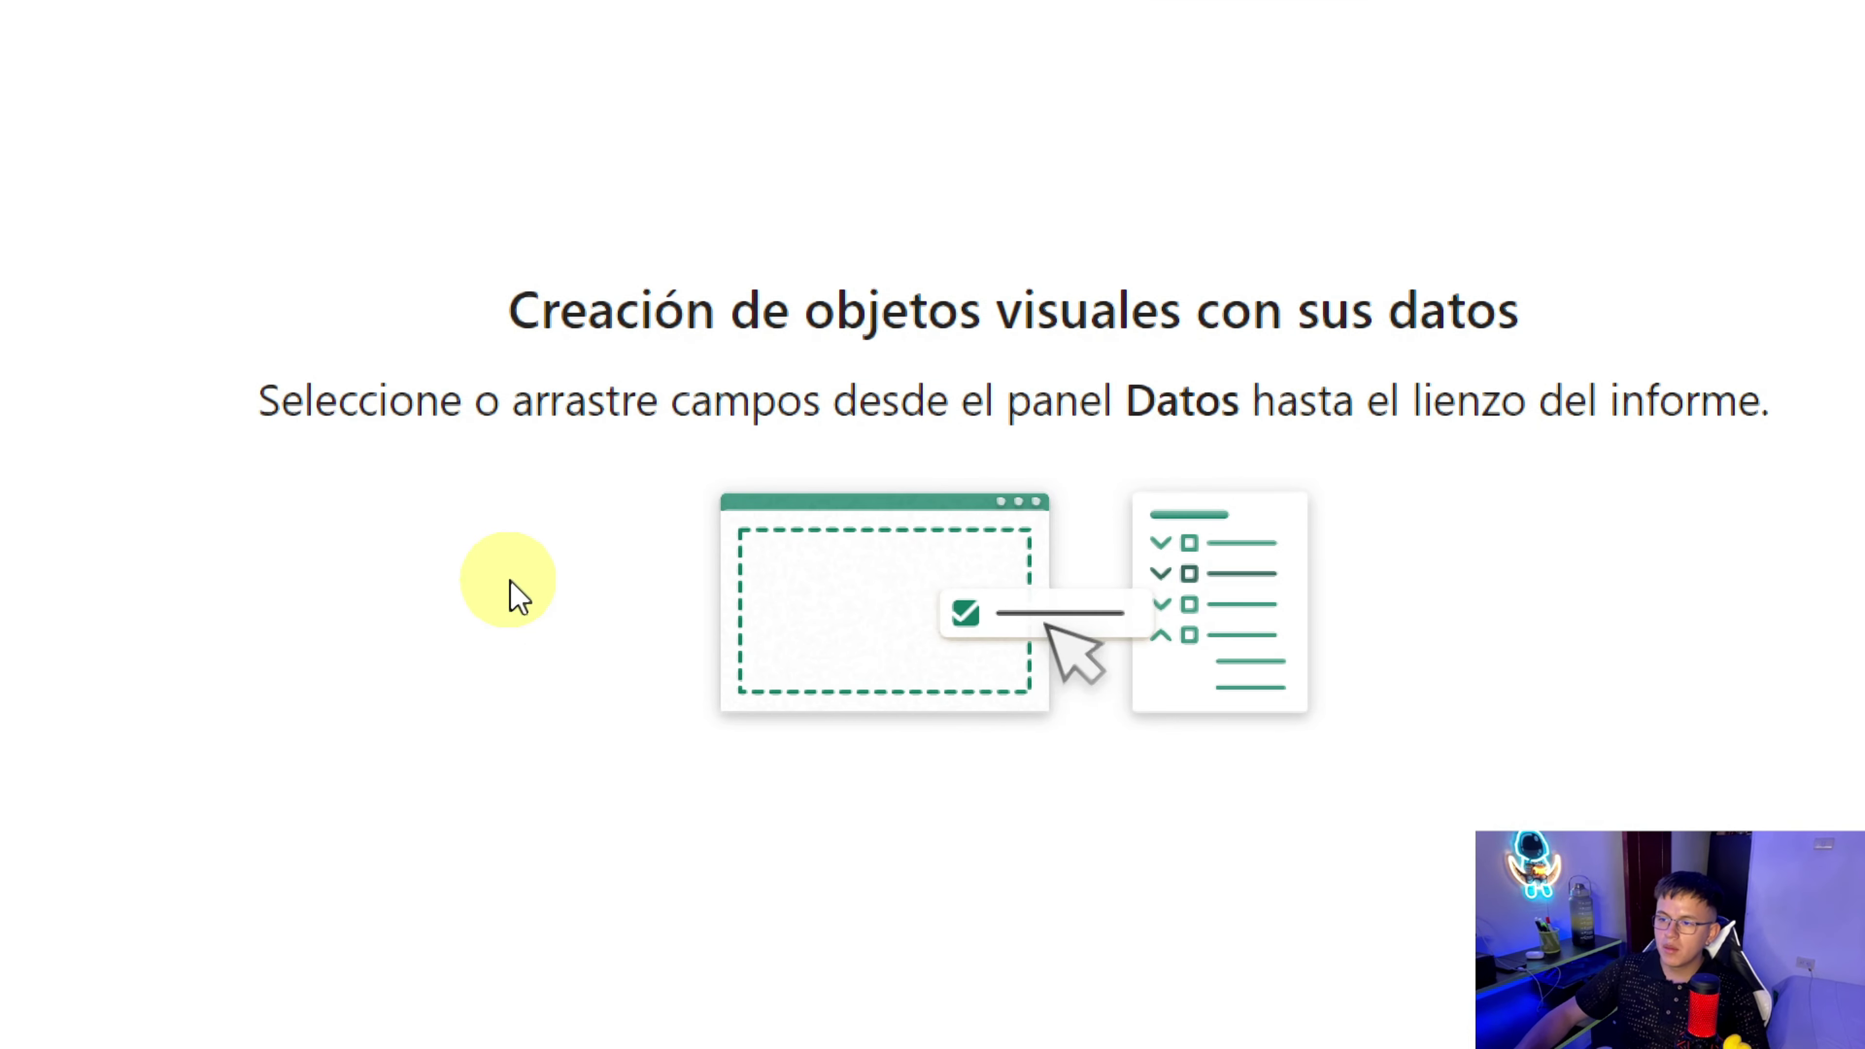
{"action": "left_click", "coordinate": [372, 239]}
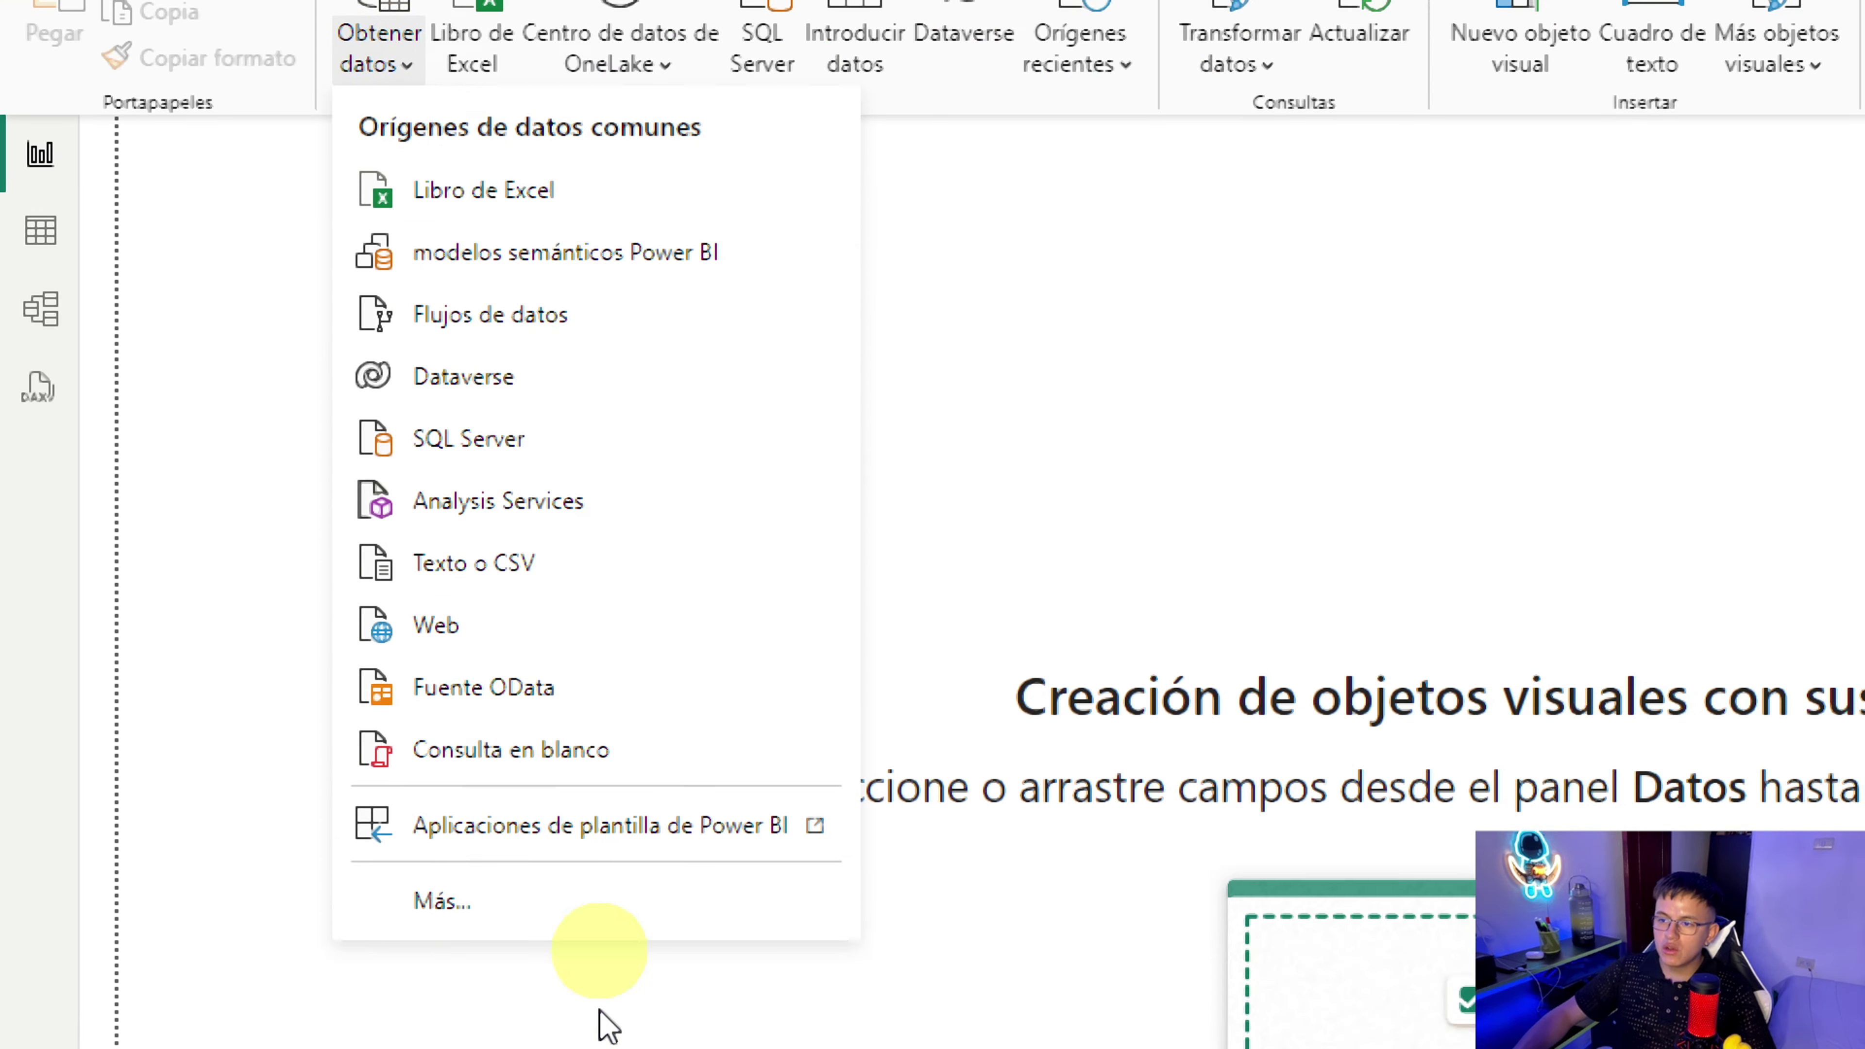
{"action": "left_click", "coordinate": [412, 904]}
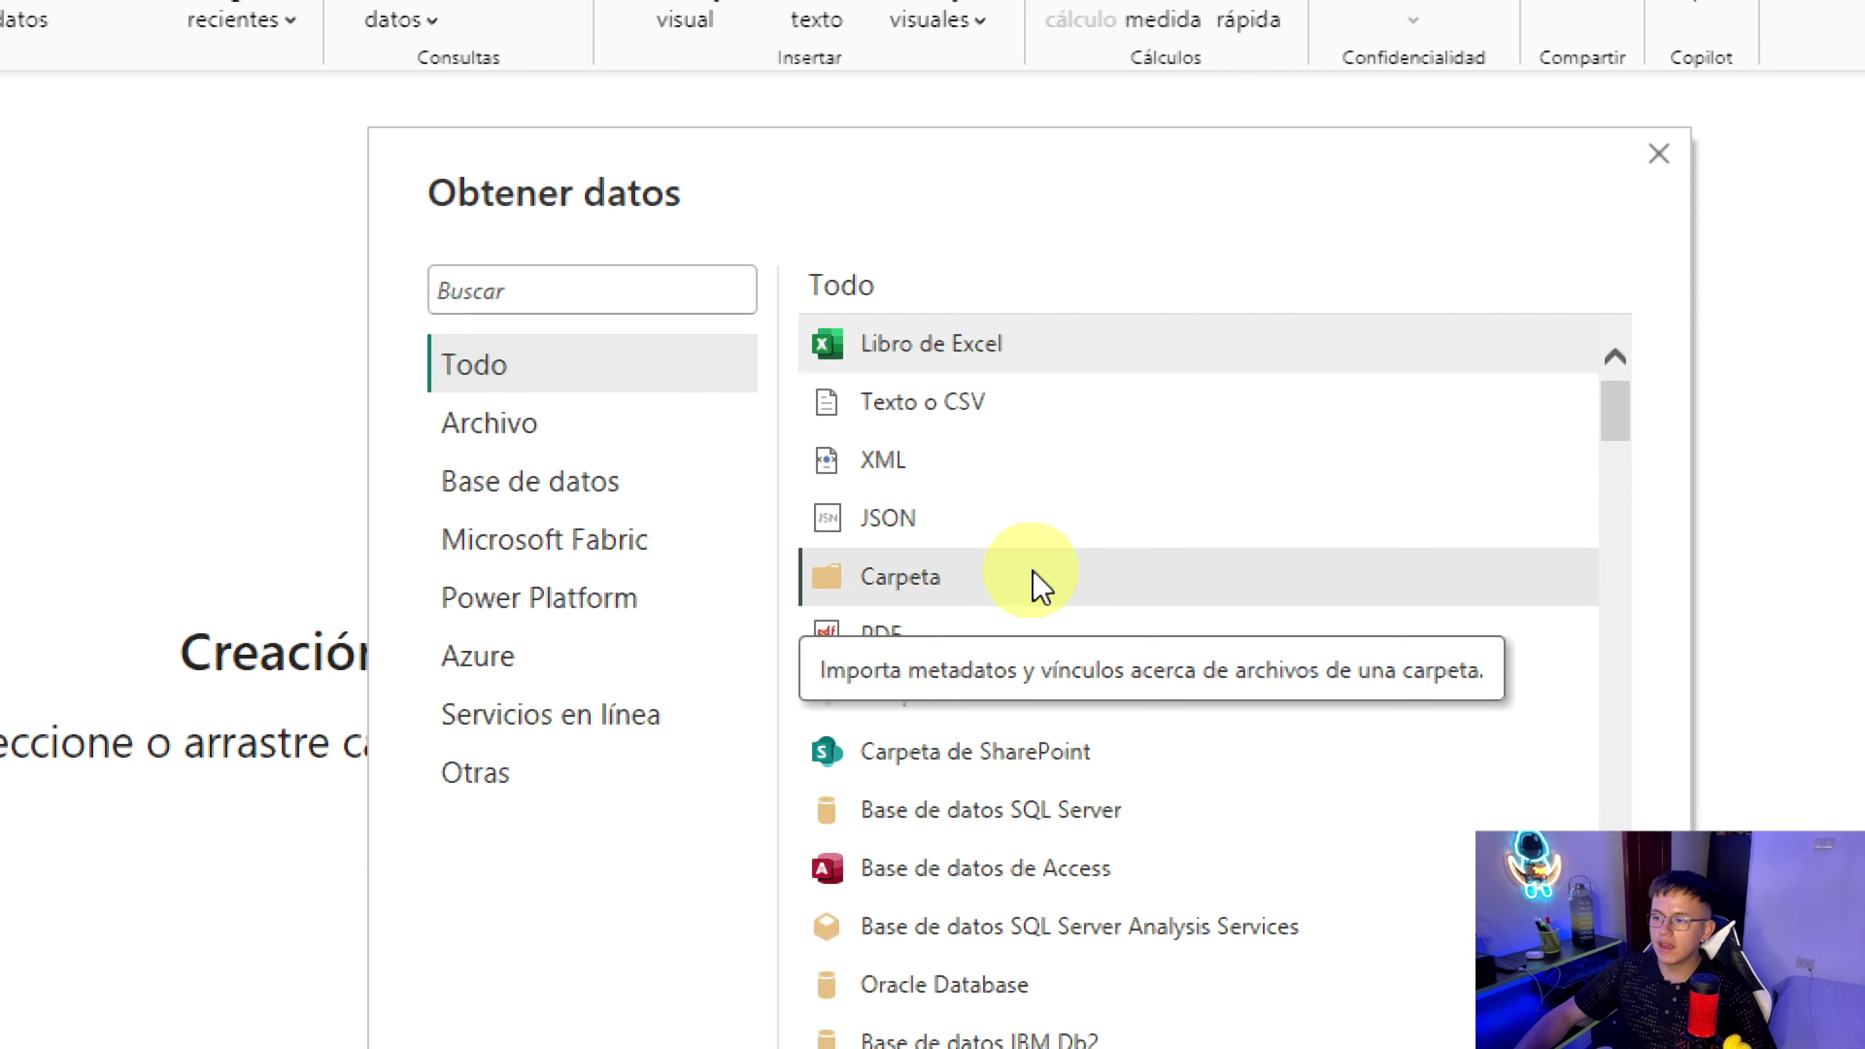
{"action": "double_click", "coordinate": [1033, 574]}
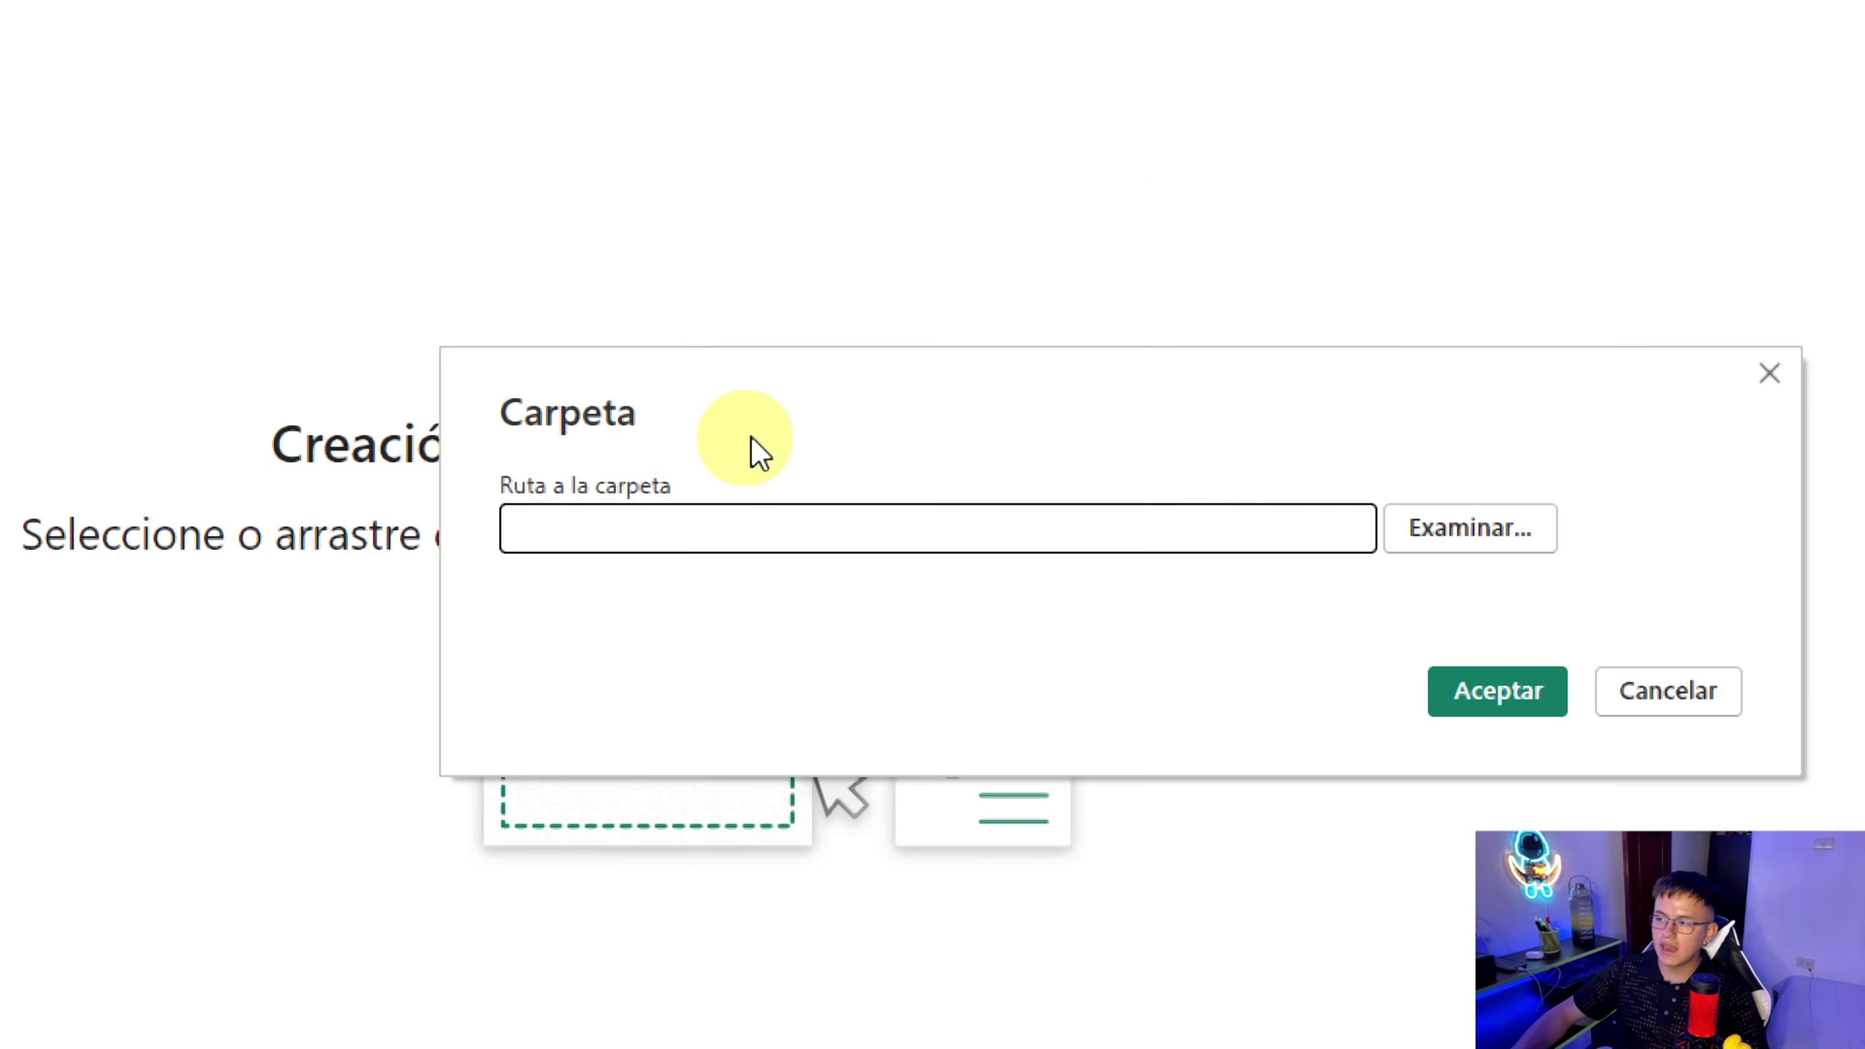
Step: Set the Tiktok folder inside Documentos as the source path and load its file list into Power Query for transformation
{"action": "left_click", "coordinate": [1194, 538]}
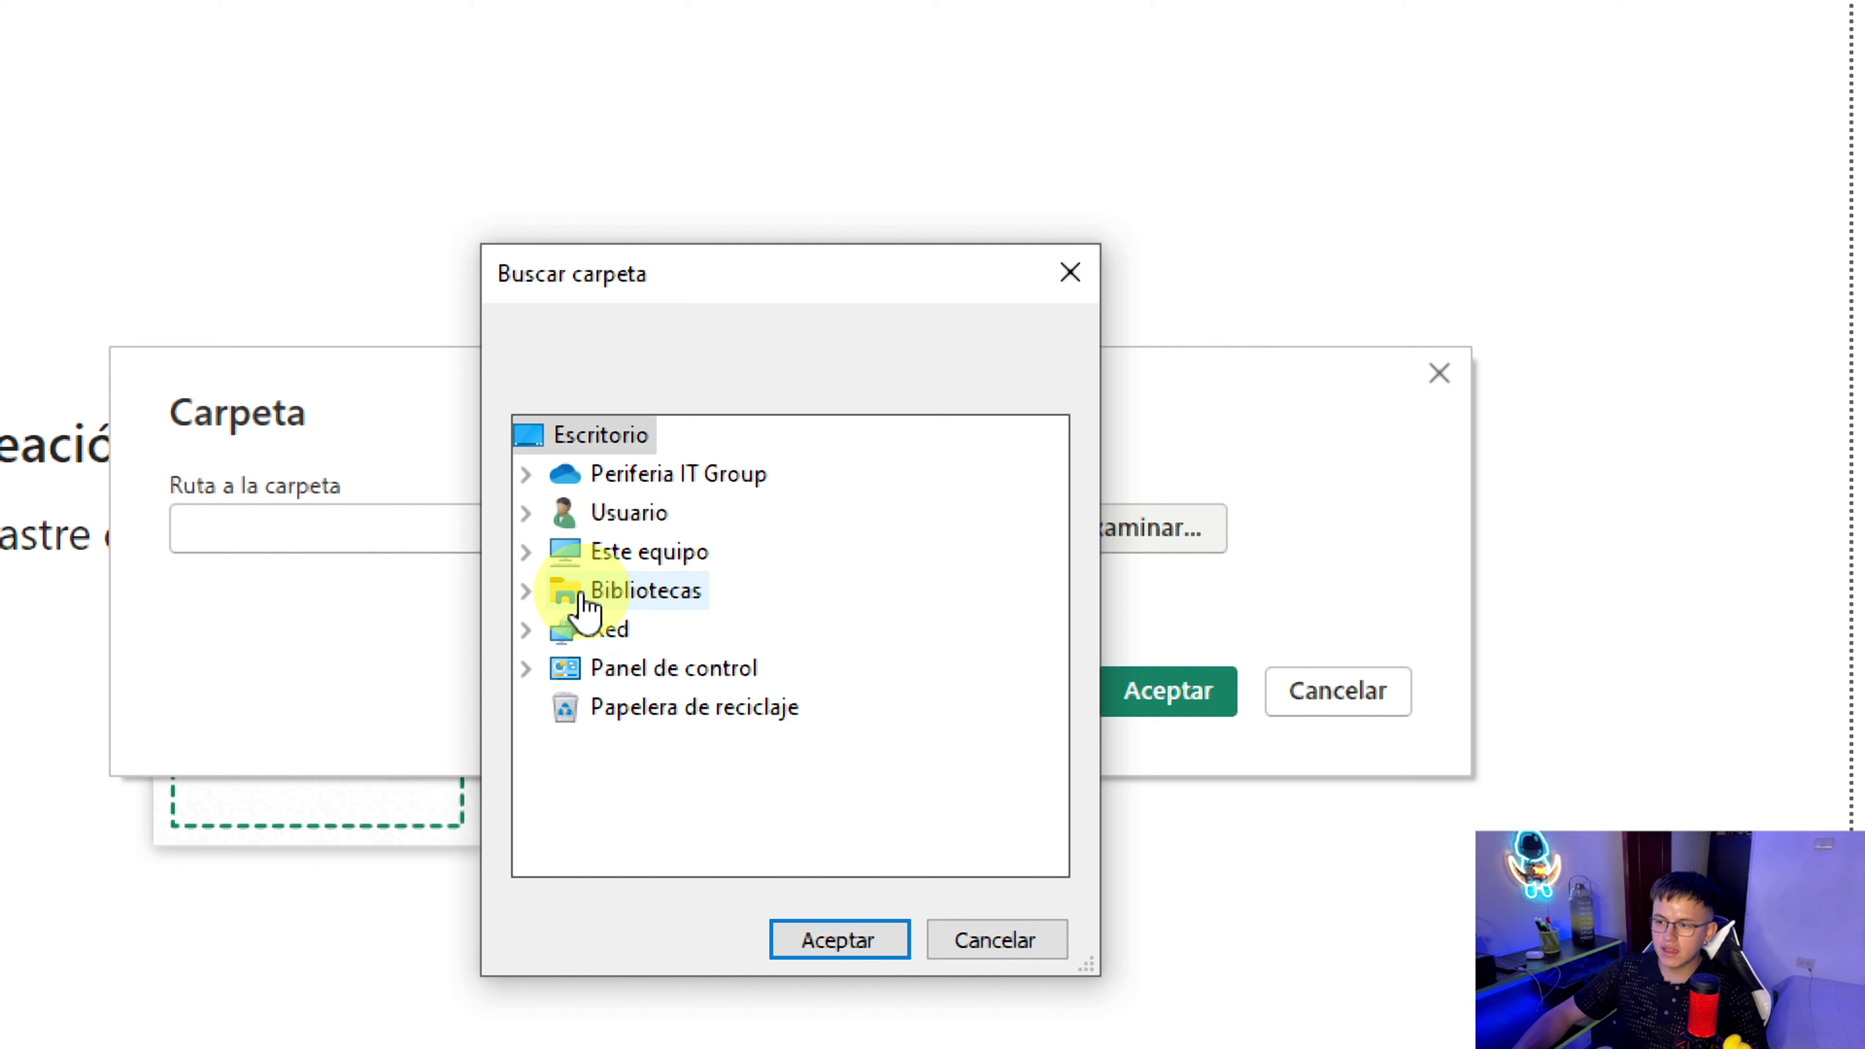
{"action": "left_click", "coordinate": [523, 553]}
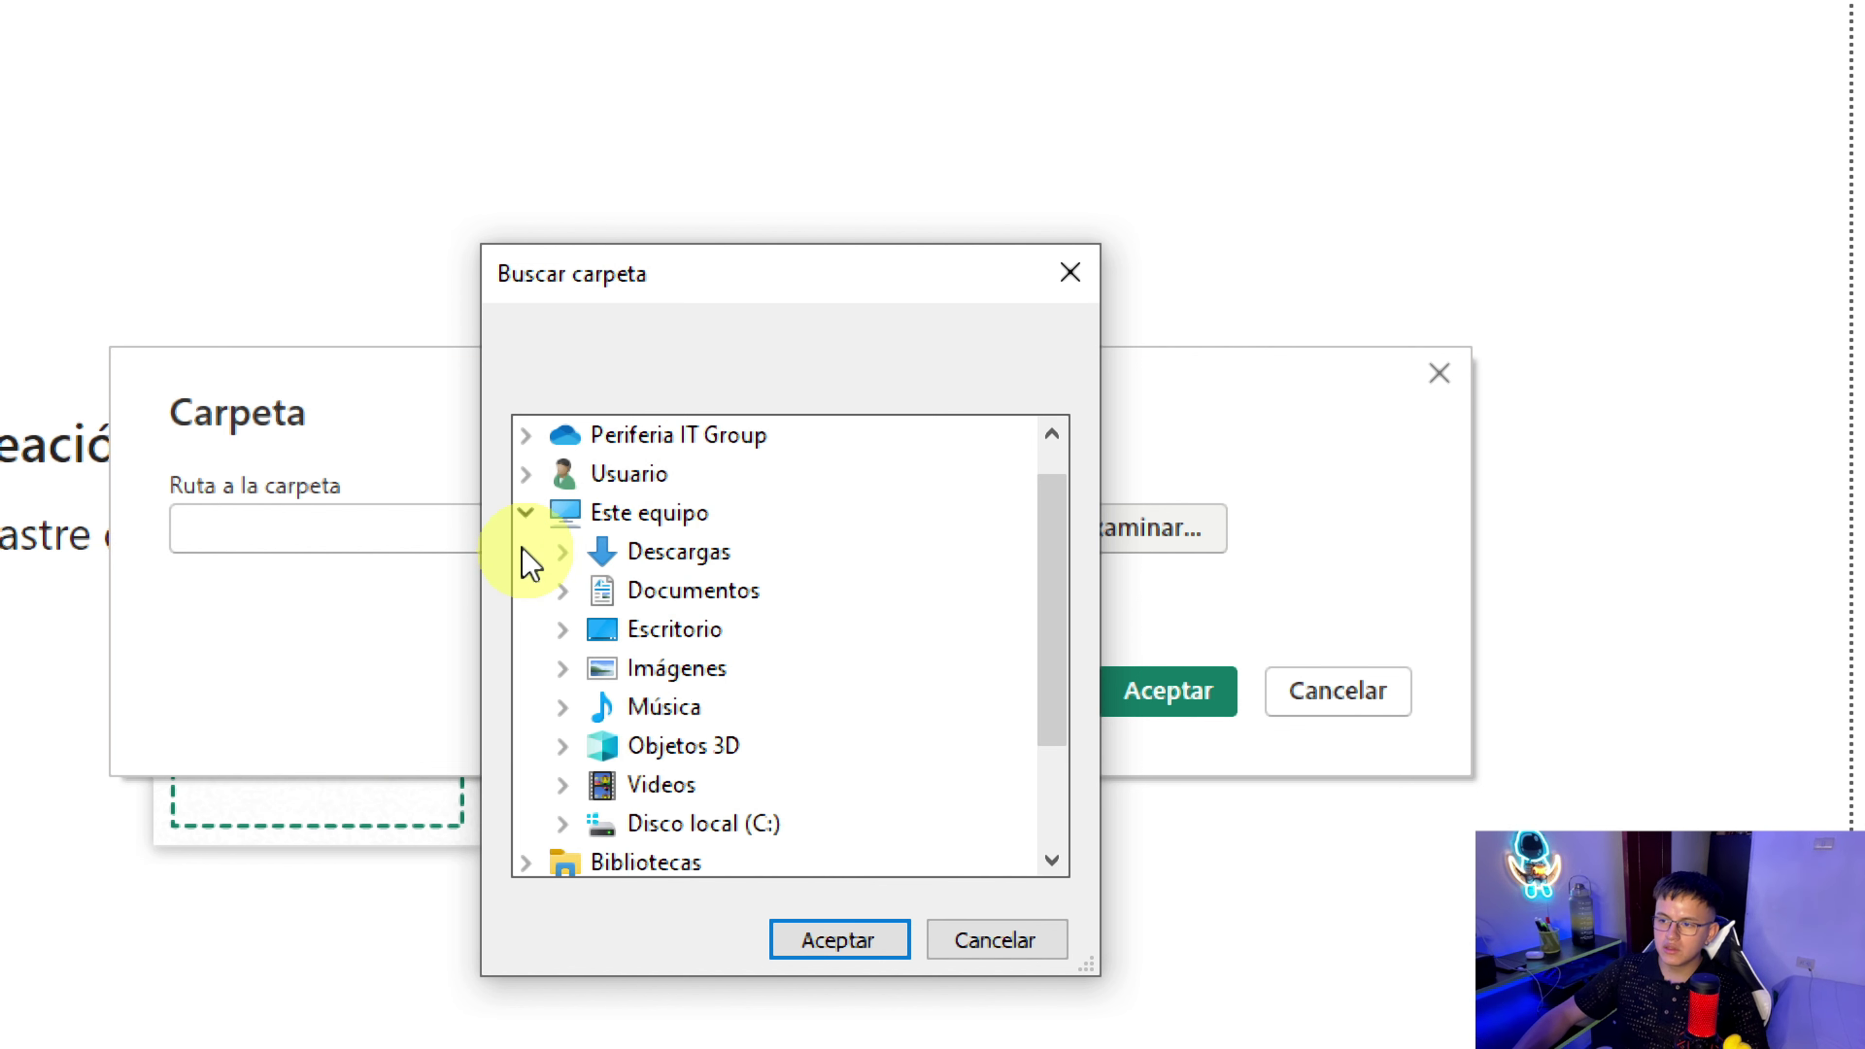
{"action": "left_click", "coordinate": [573, 594]}
{"action": "scroll", "coordinate": [705, 624], "scroll_direction": "down", "scroll_amount": 3}
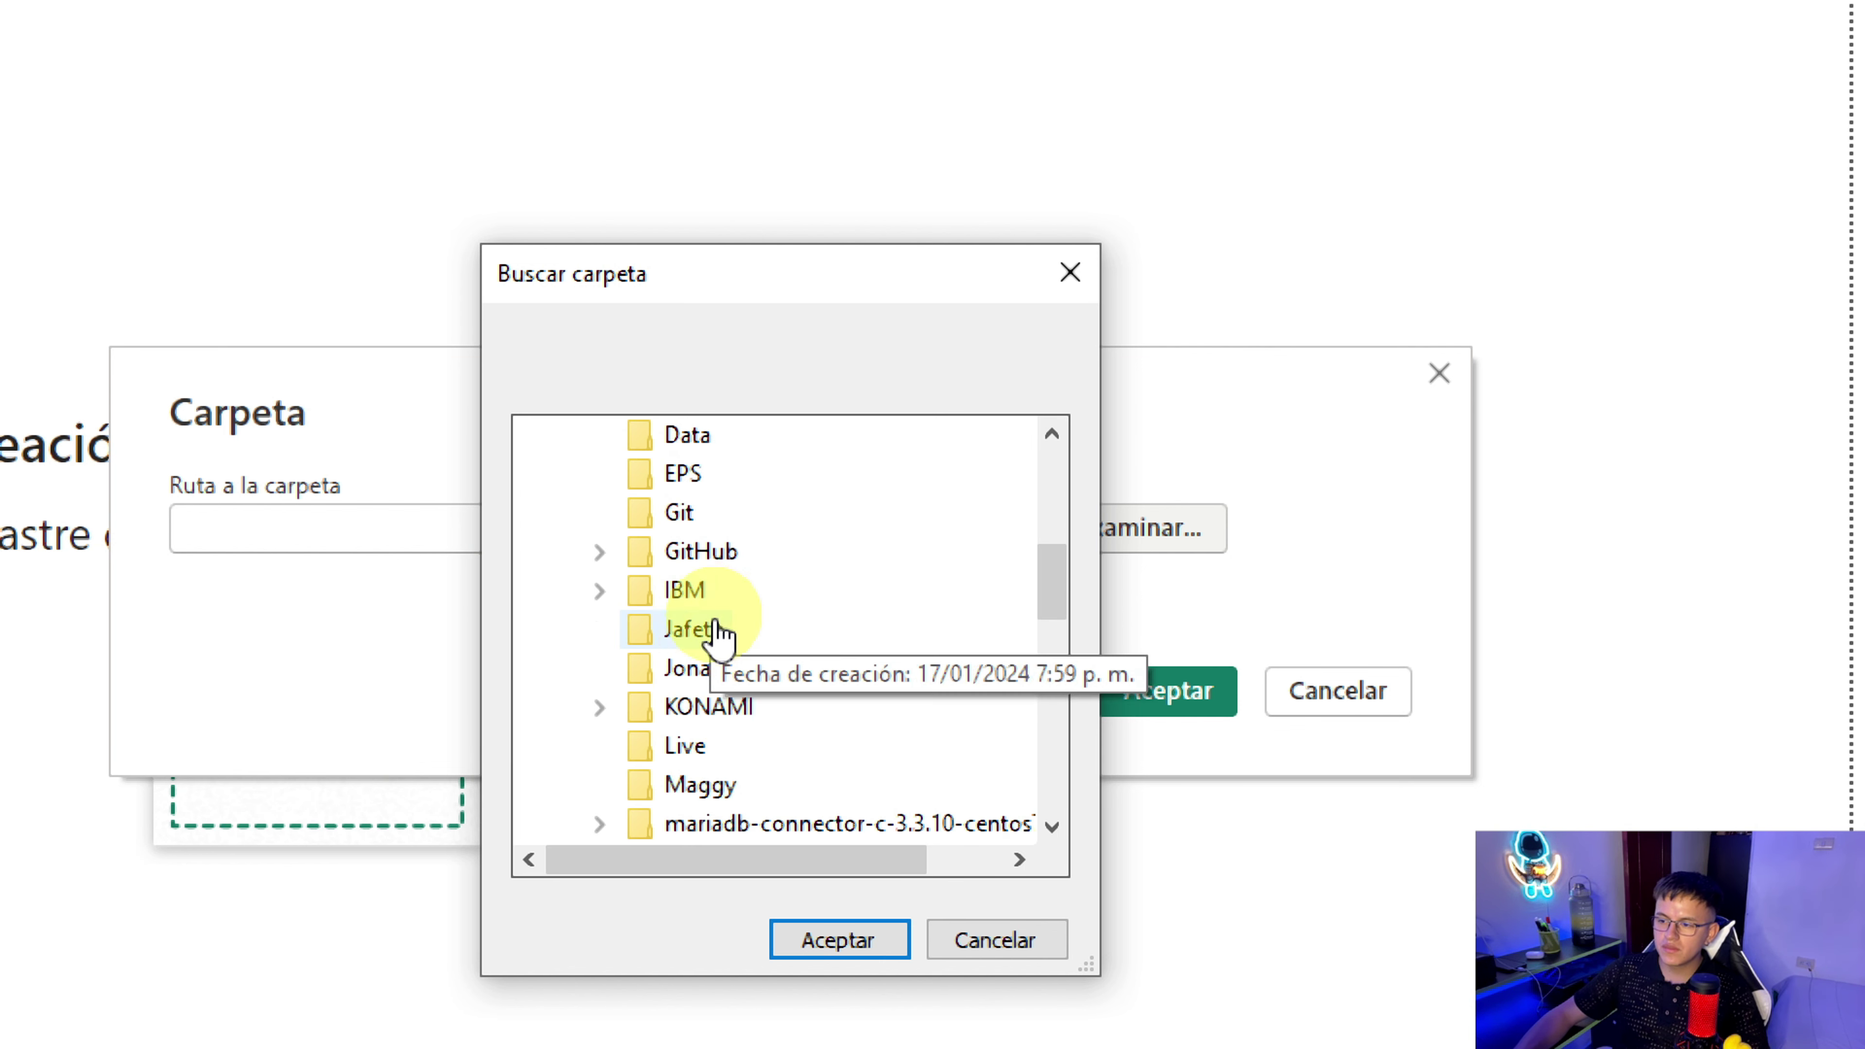
{"action": "scroll", "coordinate": [783, 791], "scroll_direction": "down", "scroll_amount": 4}
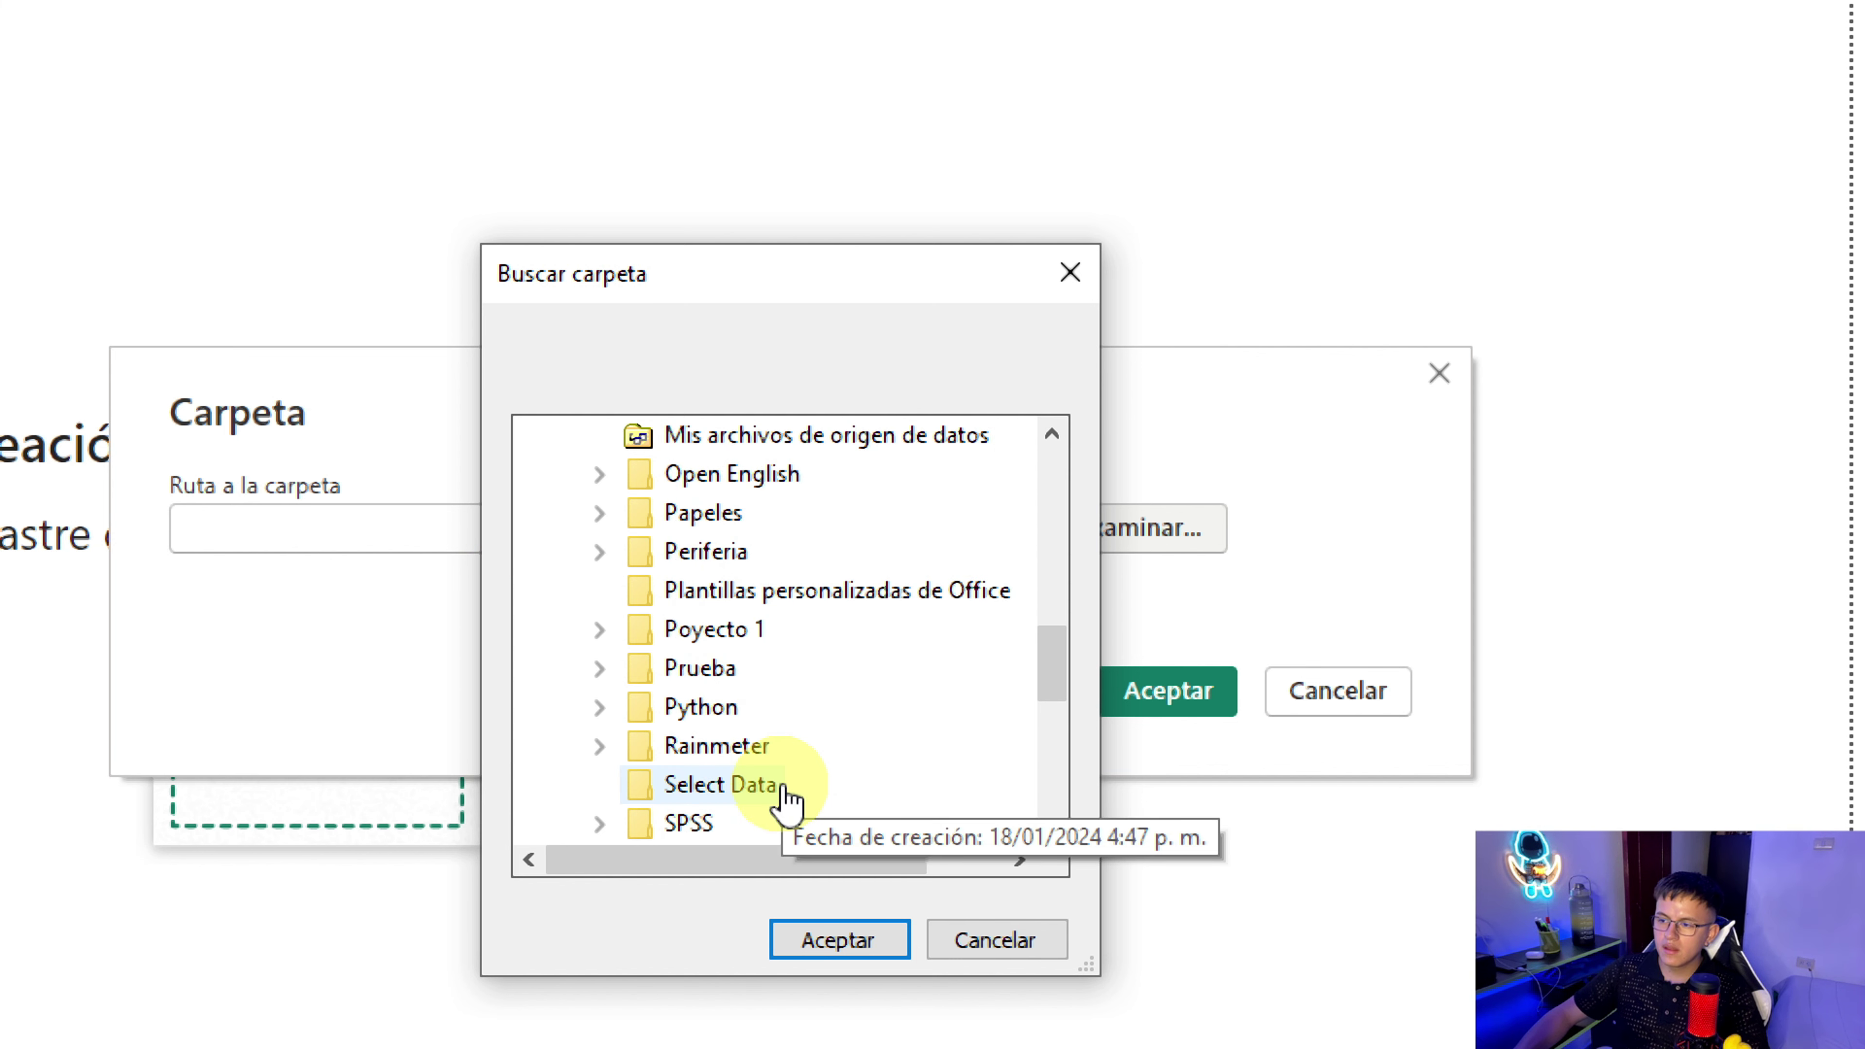
{"action": "scroll", "coordinate": [784, 797], "scroll_direction": "down", "scroll_amount": 3}
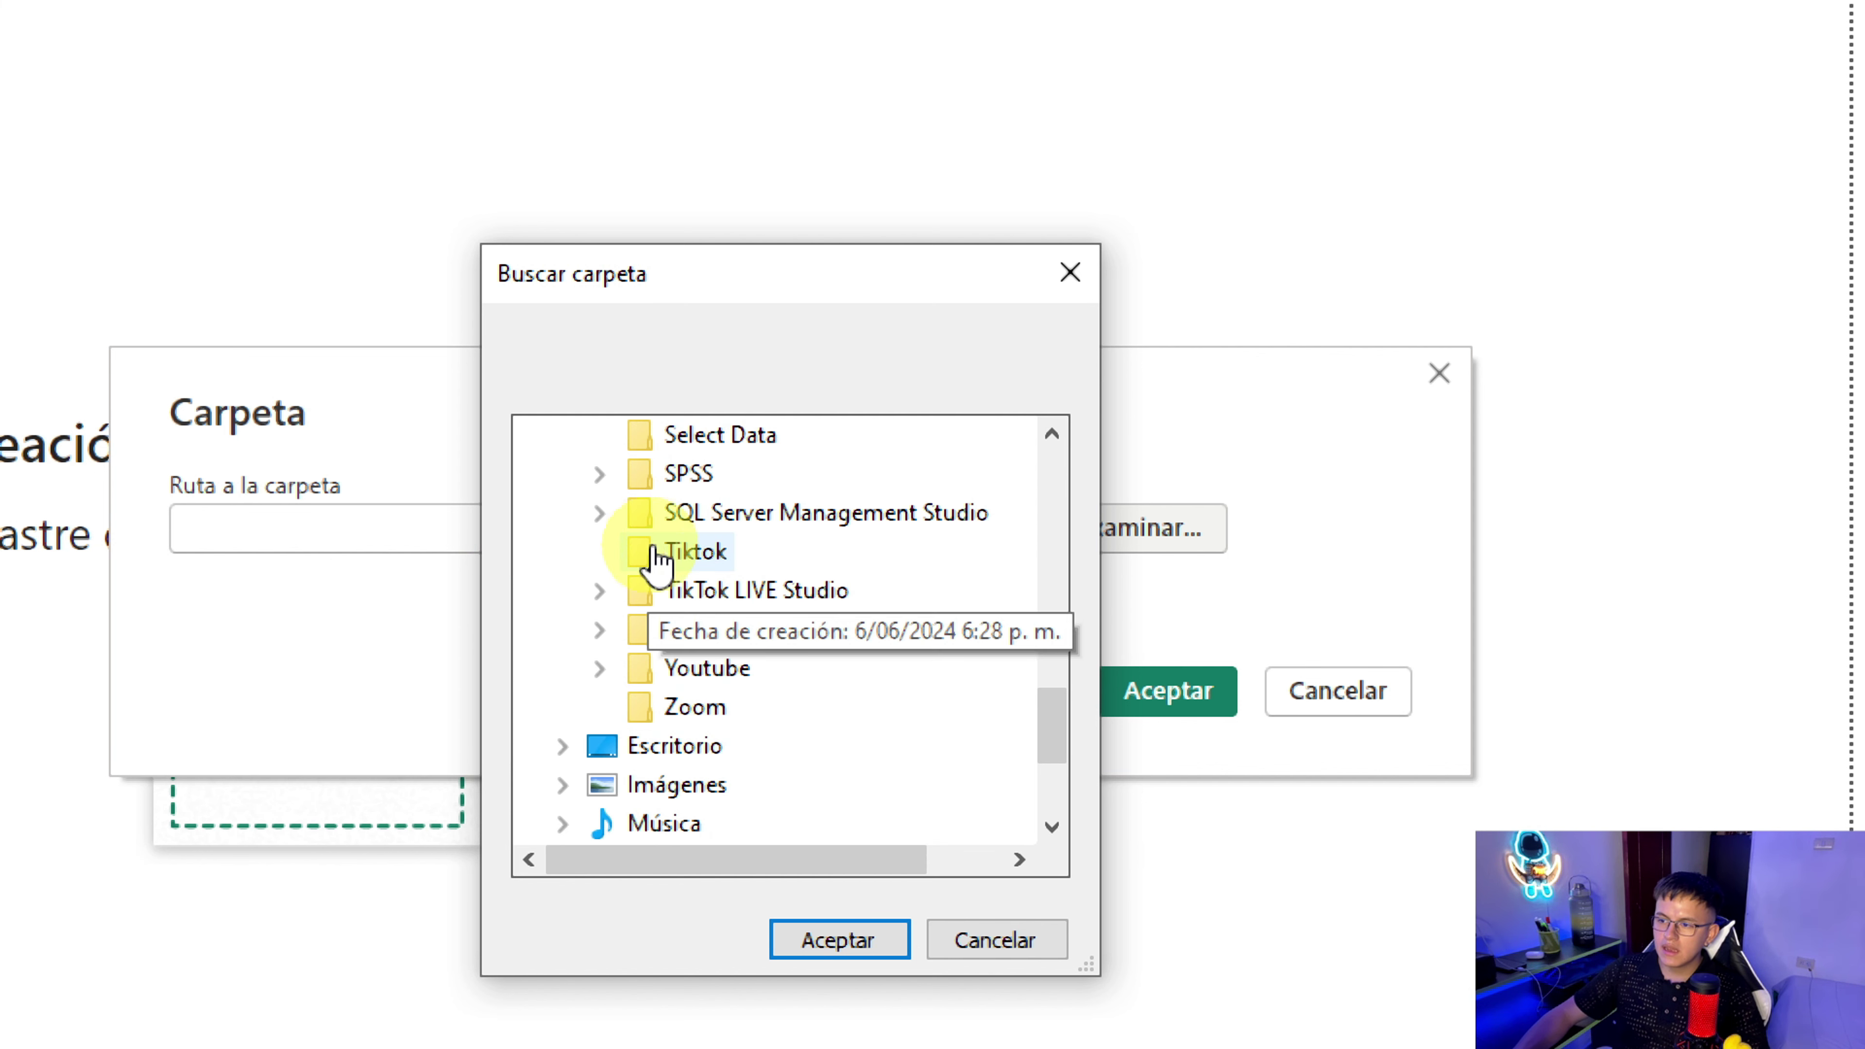
{"action": "left_click", "coordinate": [673, 554]}
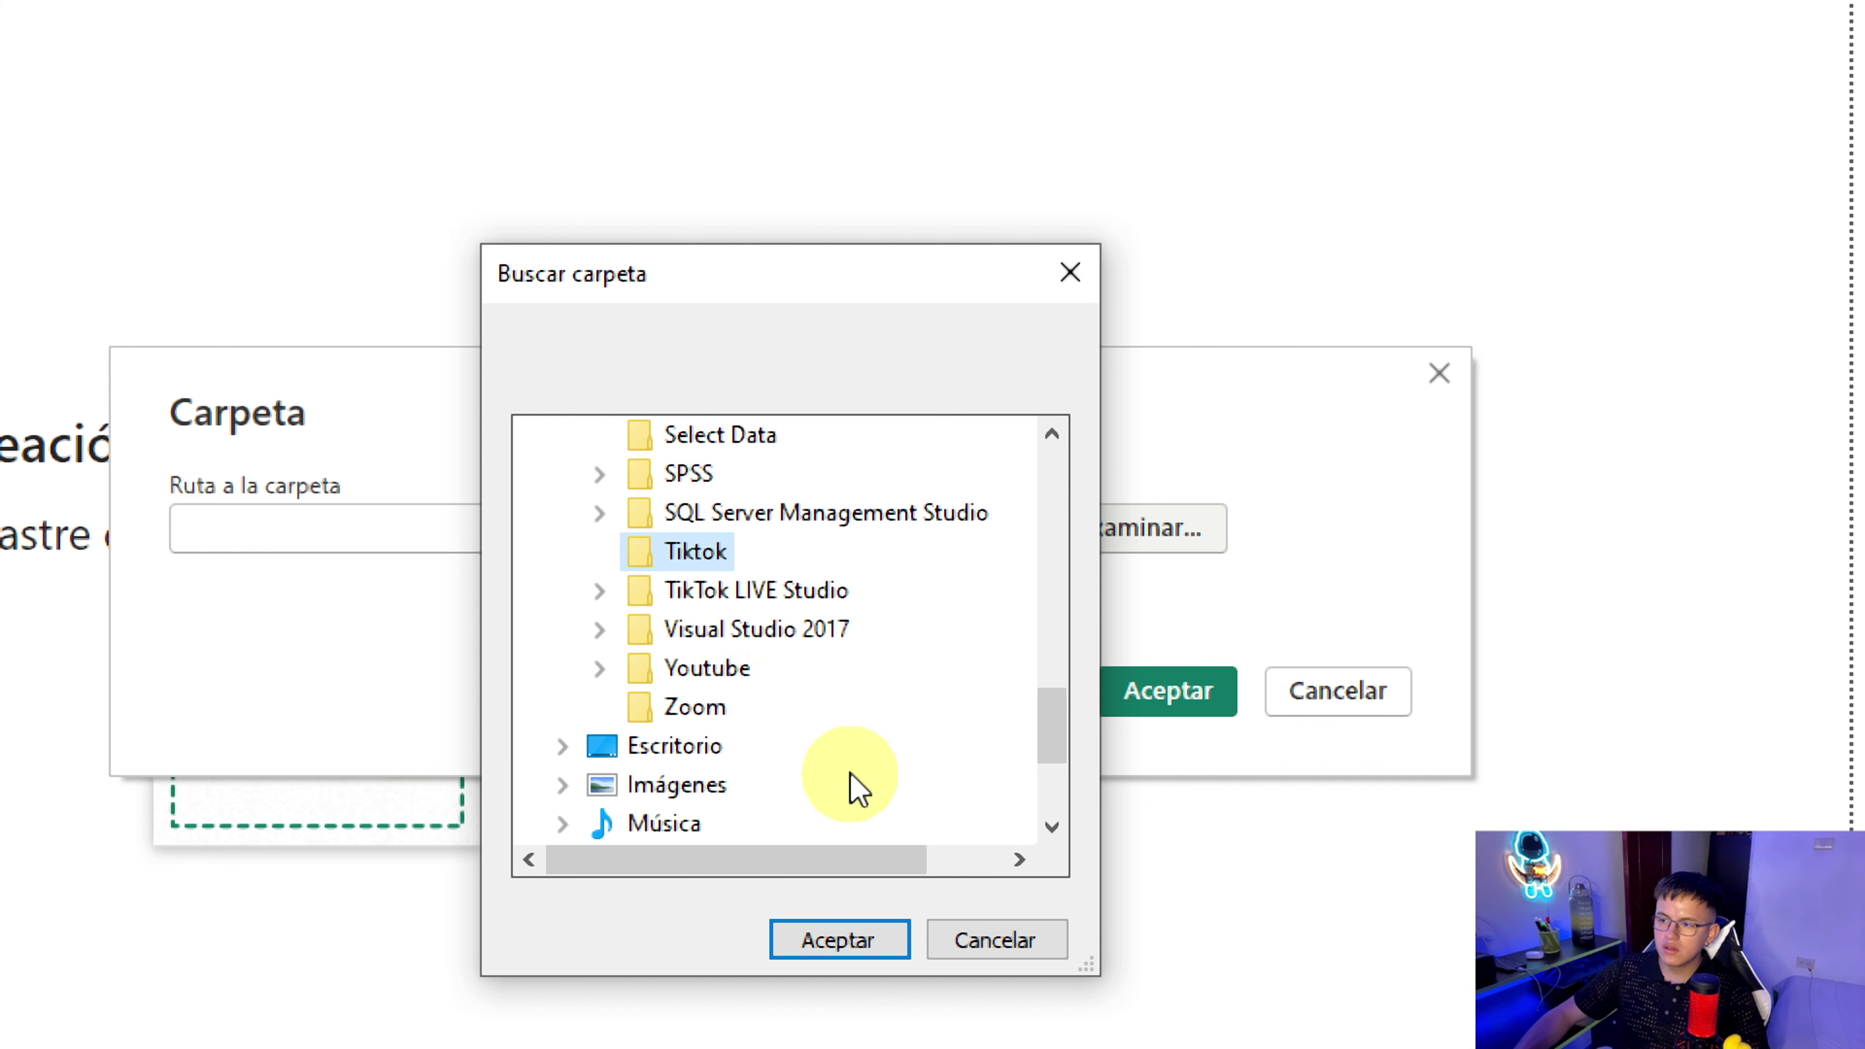
{"action": "left_click", "coordinate": [838, 947]}
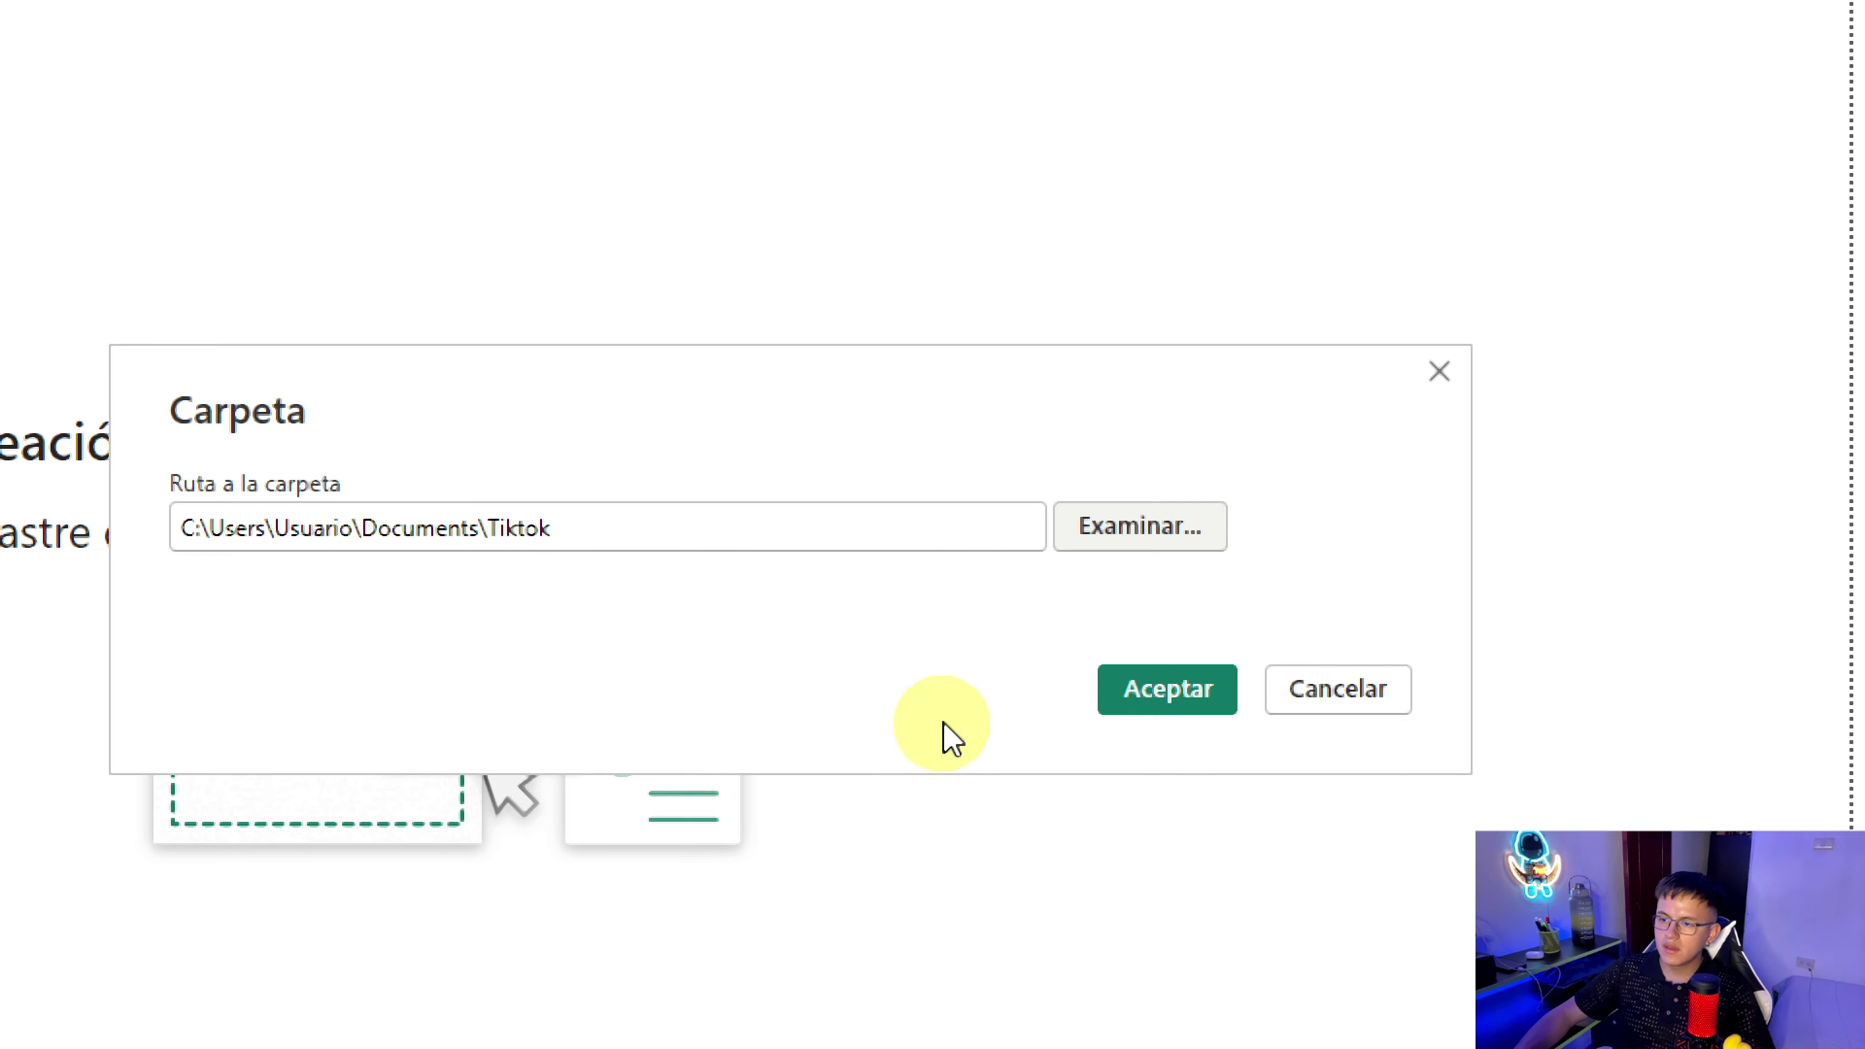
{"action": "left_click", "coordinate": [1186, 698]}
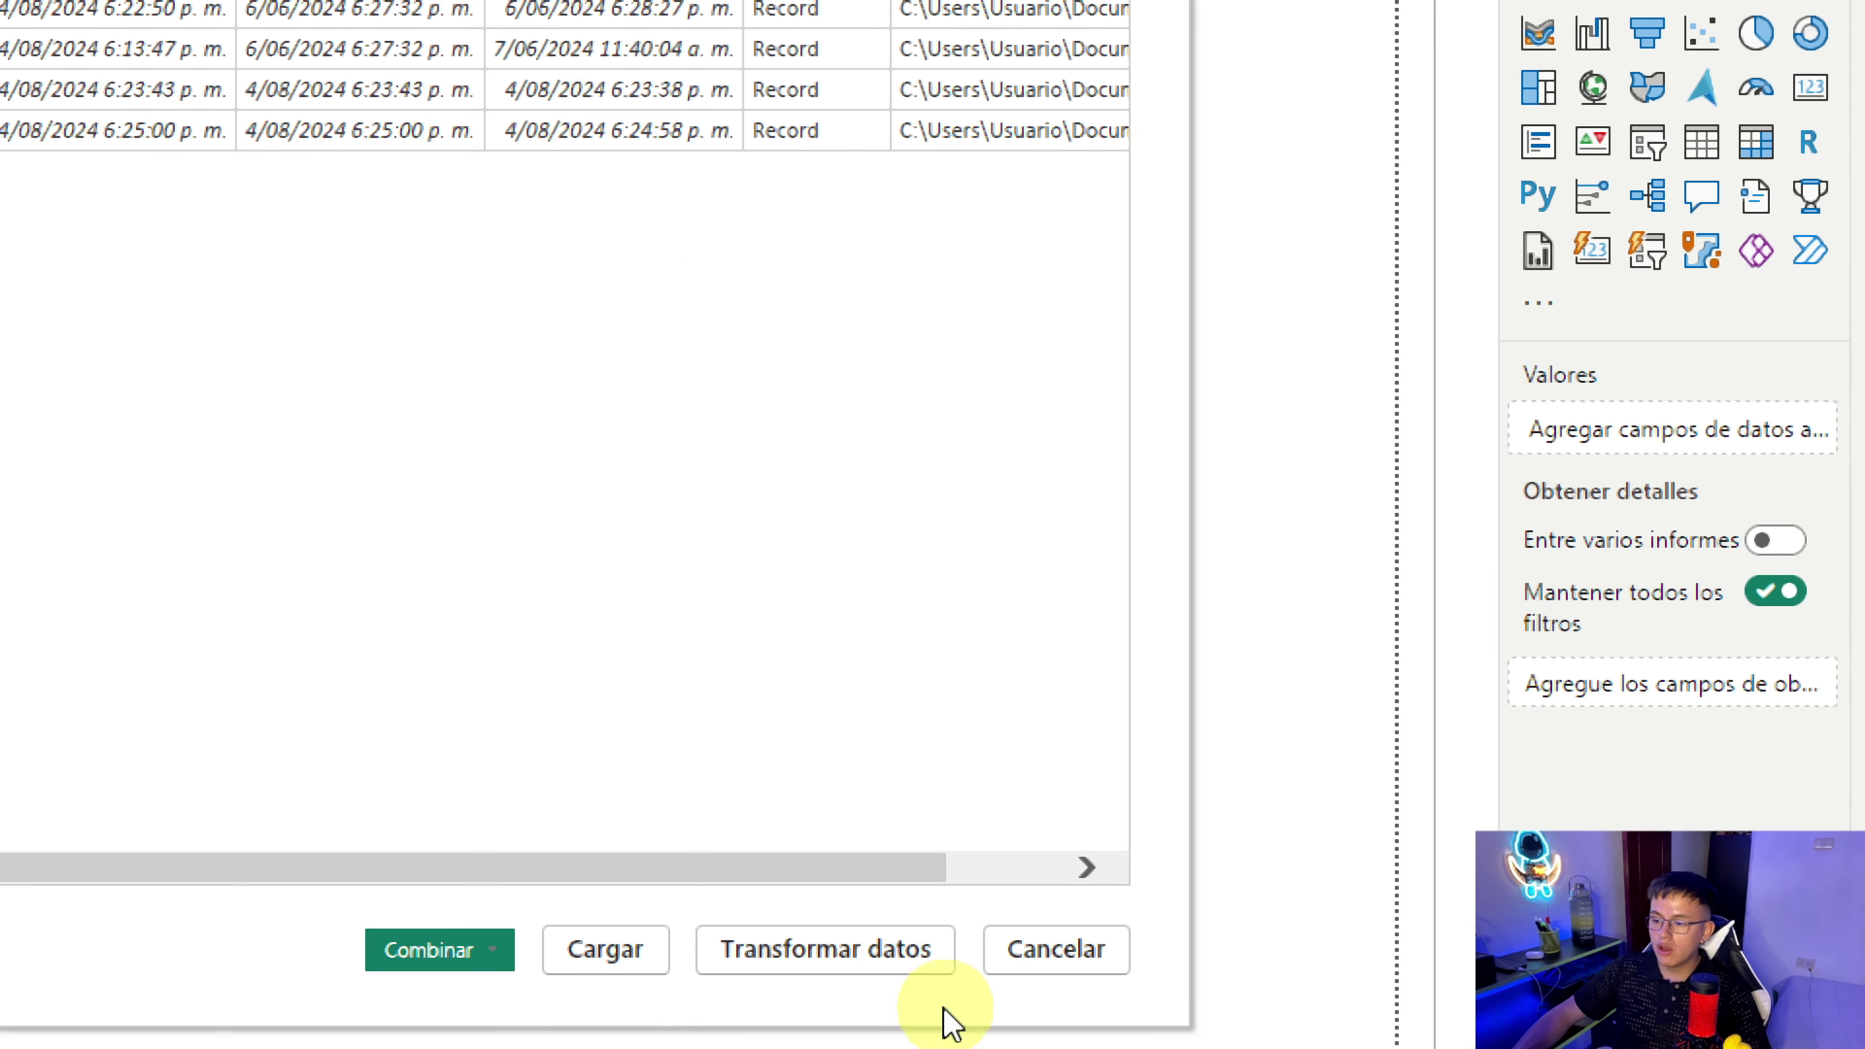
{"action": "left_click", "coordinate": [905, 956]}
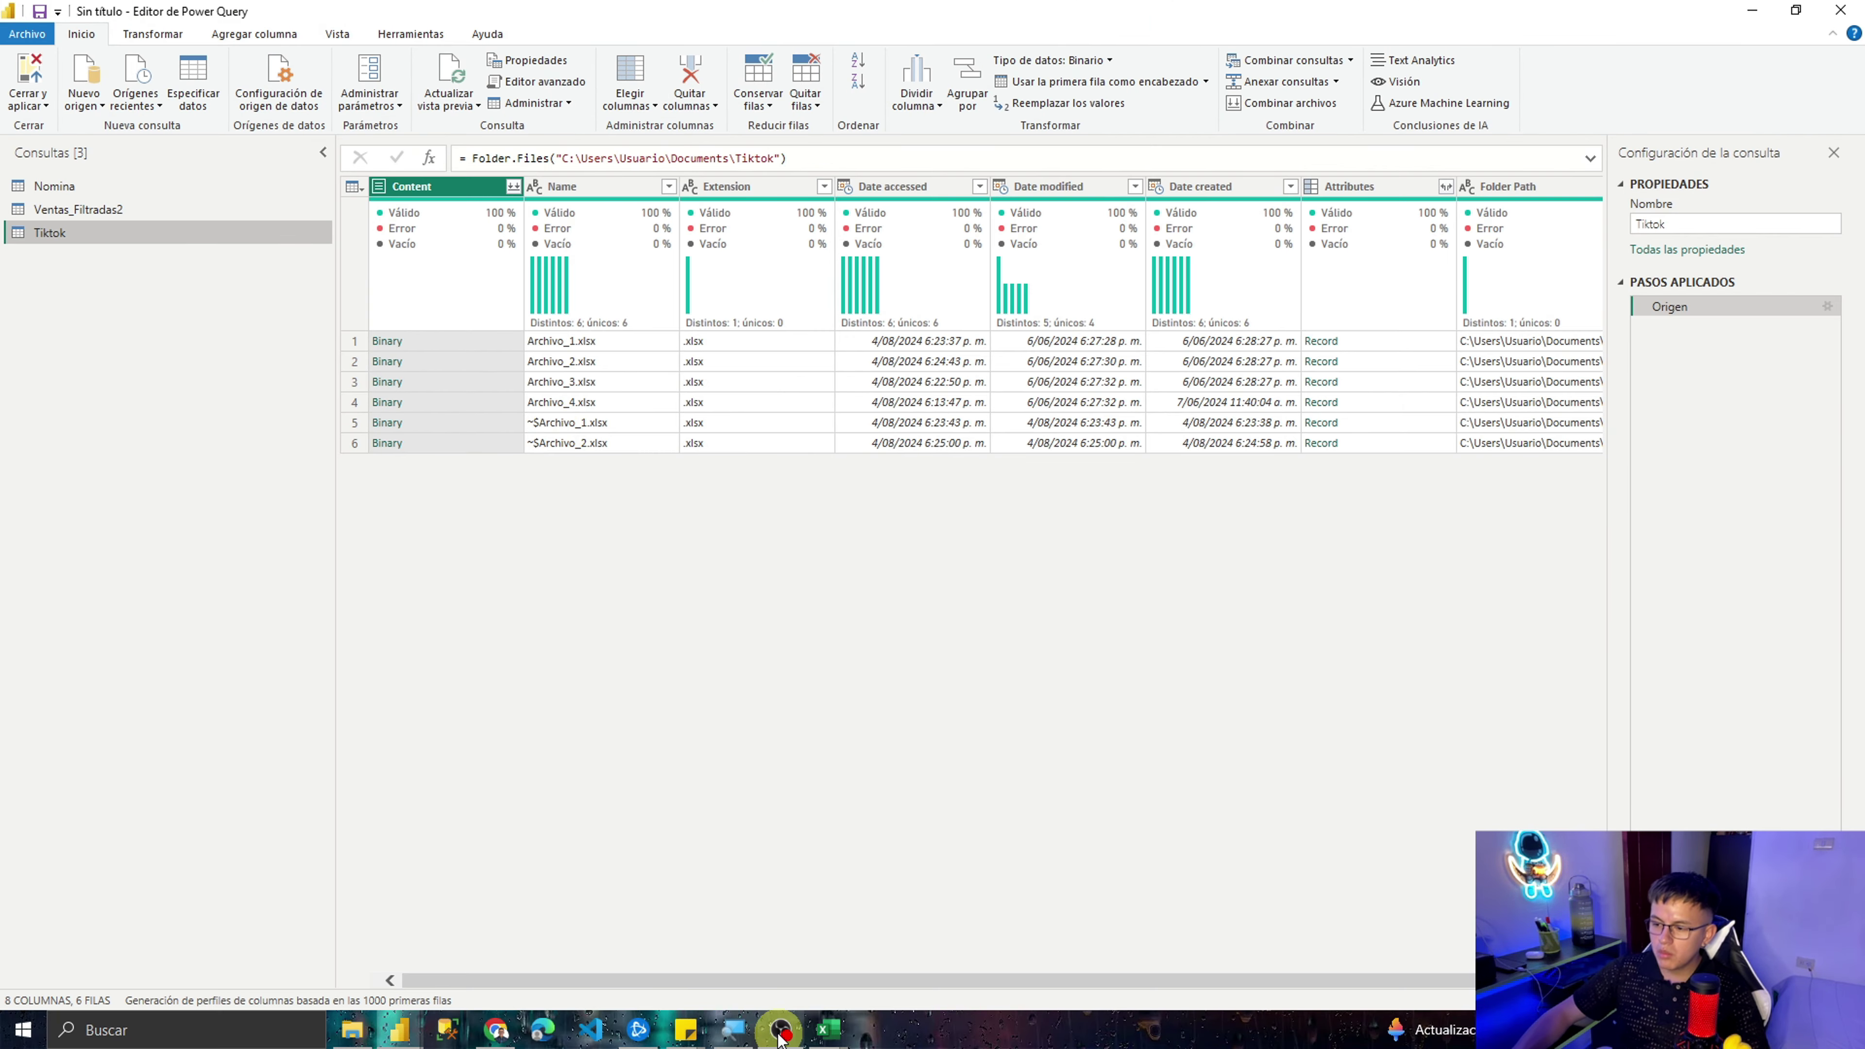
Step: Close the open Excel workbooks Archivo_3.xlsx, Archivo_2.xlsx and Archivo_1.xlsx
{"action": "mouse_move", "coordinate": [822, 1032]}
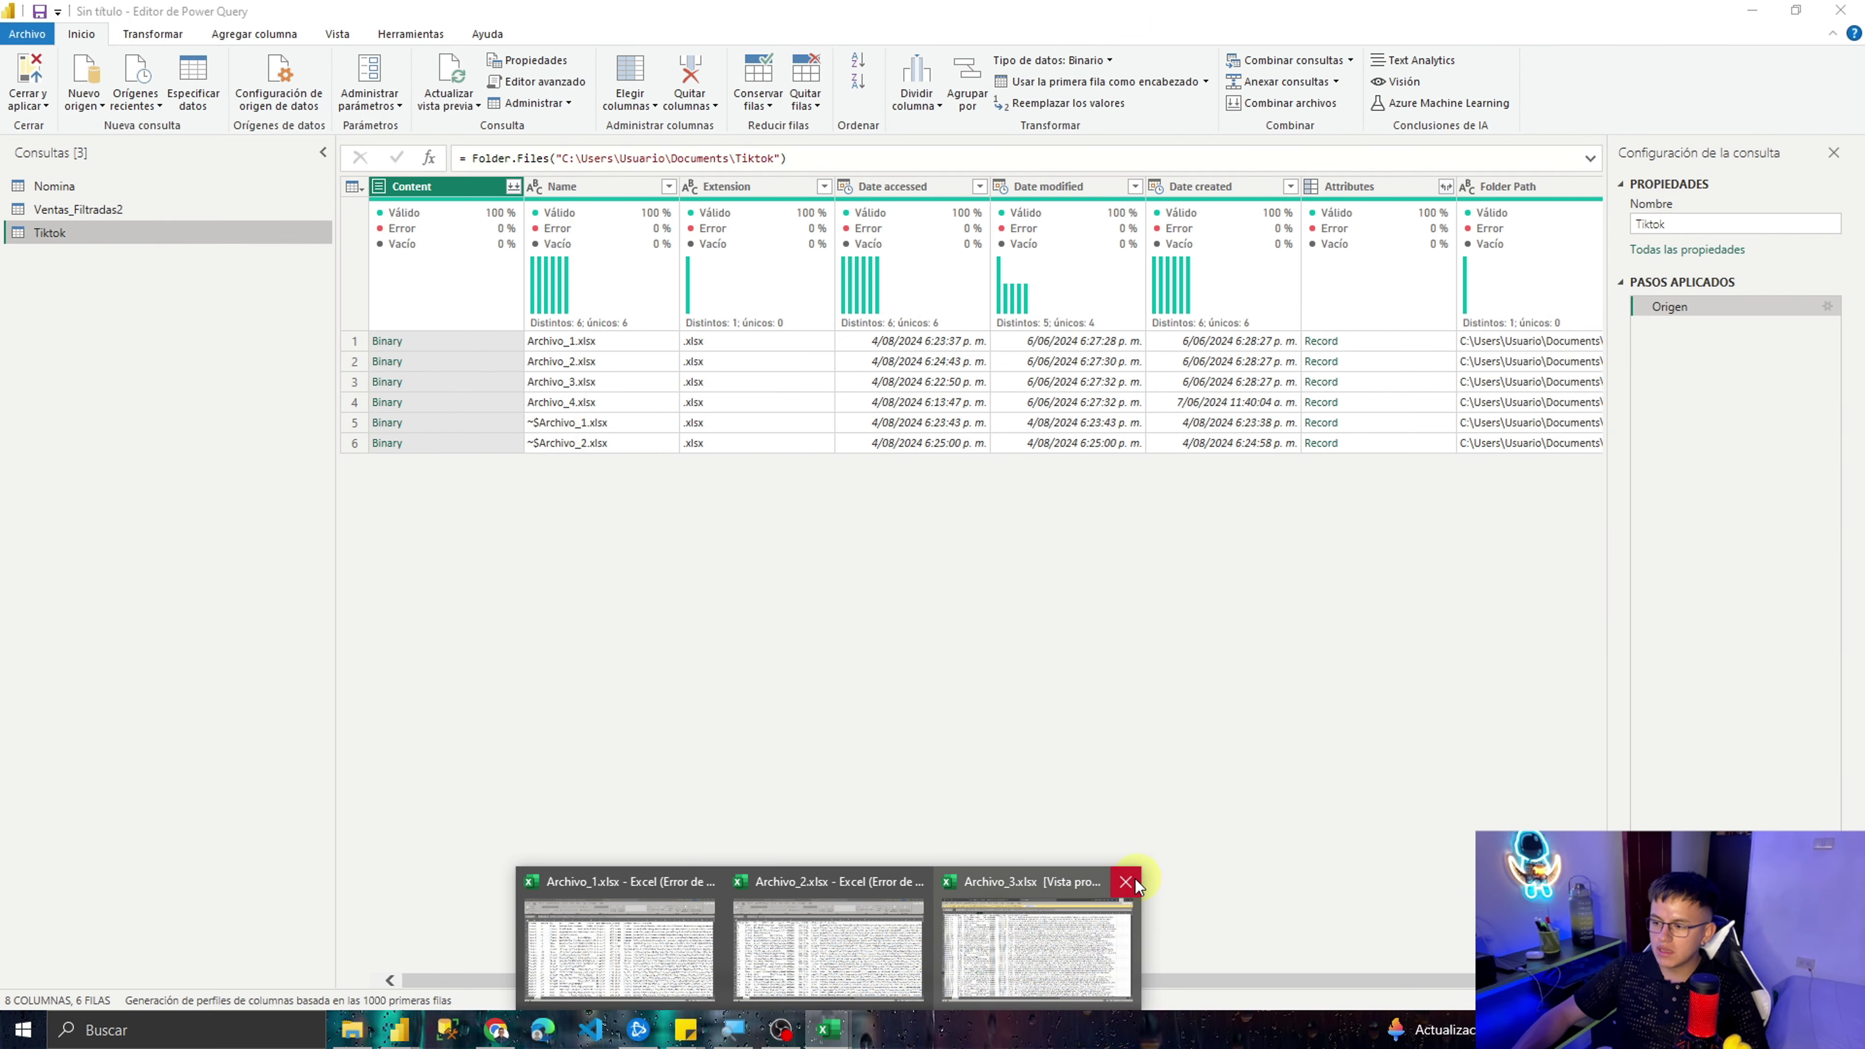
{"action": "left_click", "coordinate": [1123, 881]}
{"action": "left_click", "coordinate": [1019, 880]}
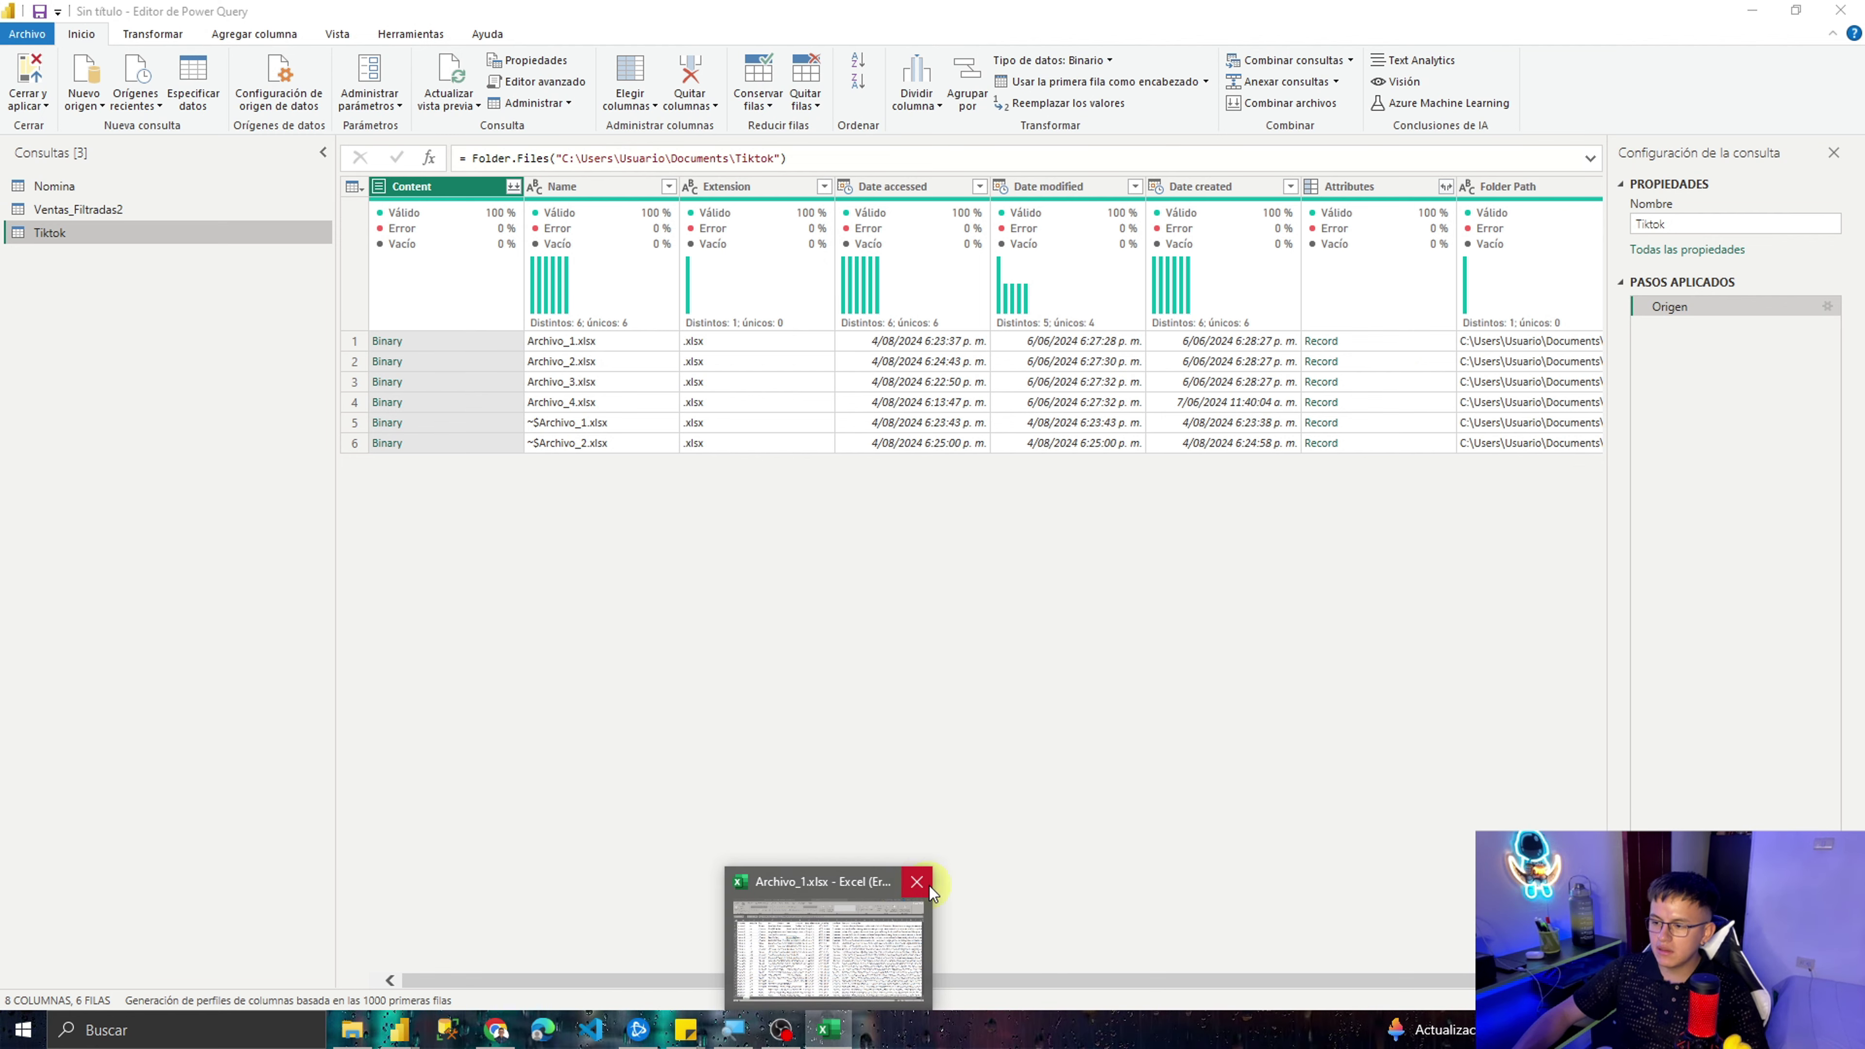
{"action": "left_click", "coordinate": [927, 883]}
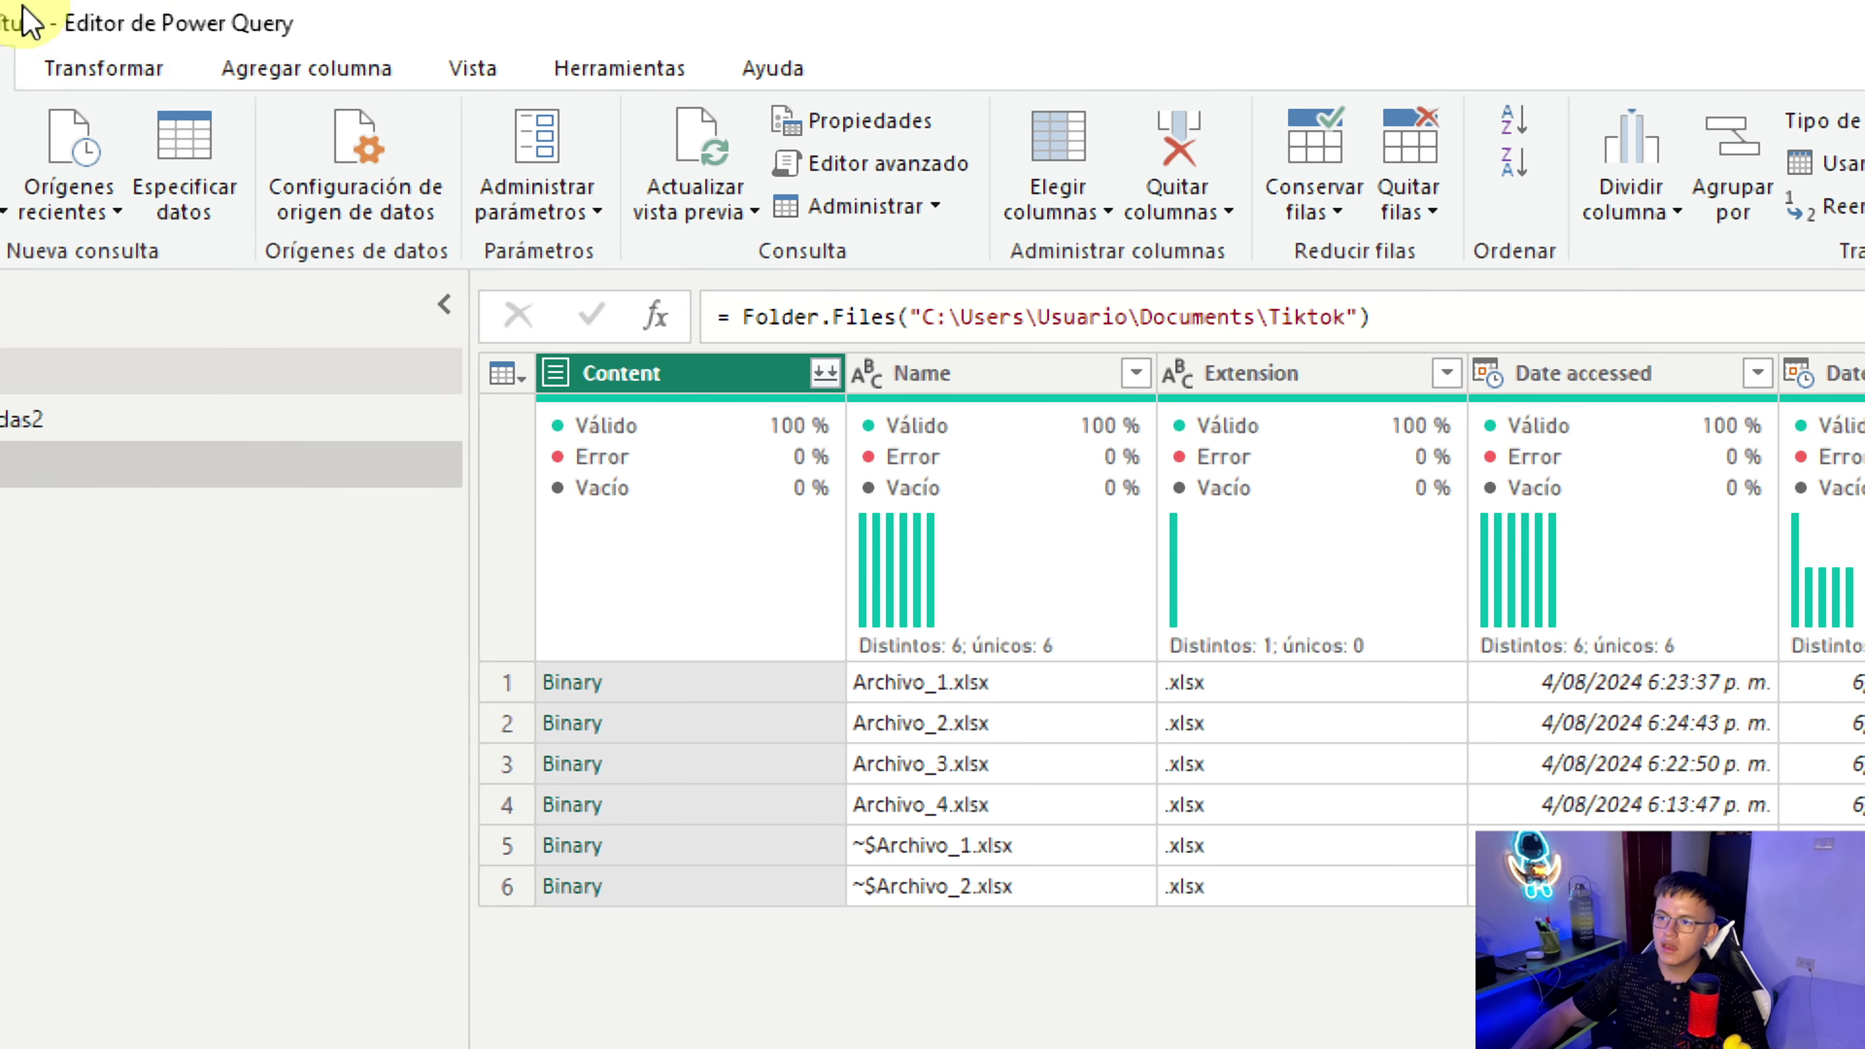
Step: Refresh the Tiktok query preview and check the files of the Tiktok folder in File Explorer
{"action": "left_click", "coordinate": [709, 143]}
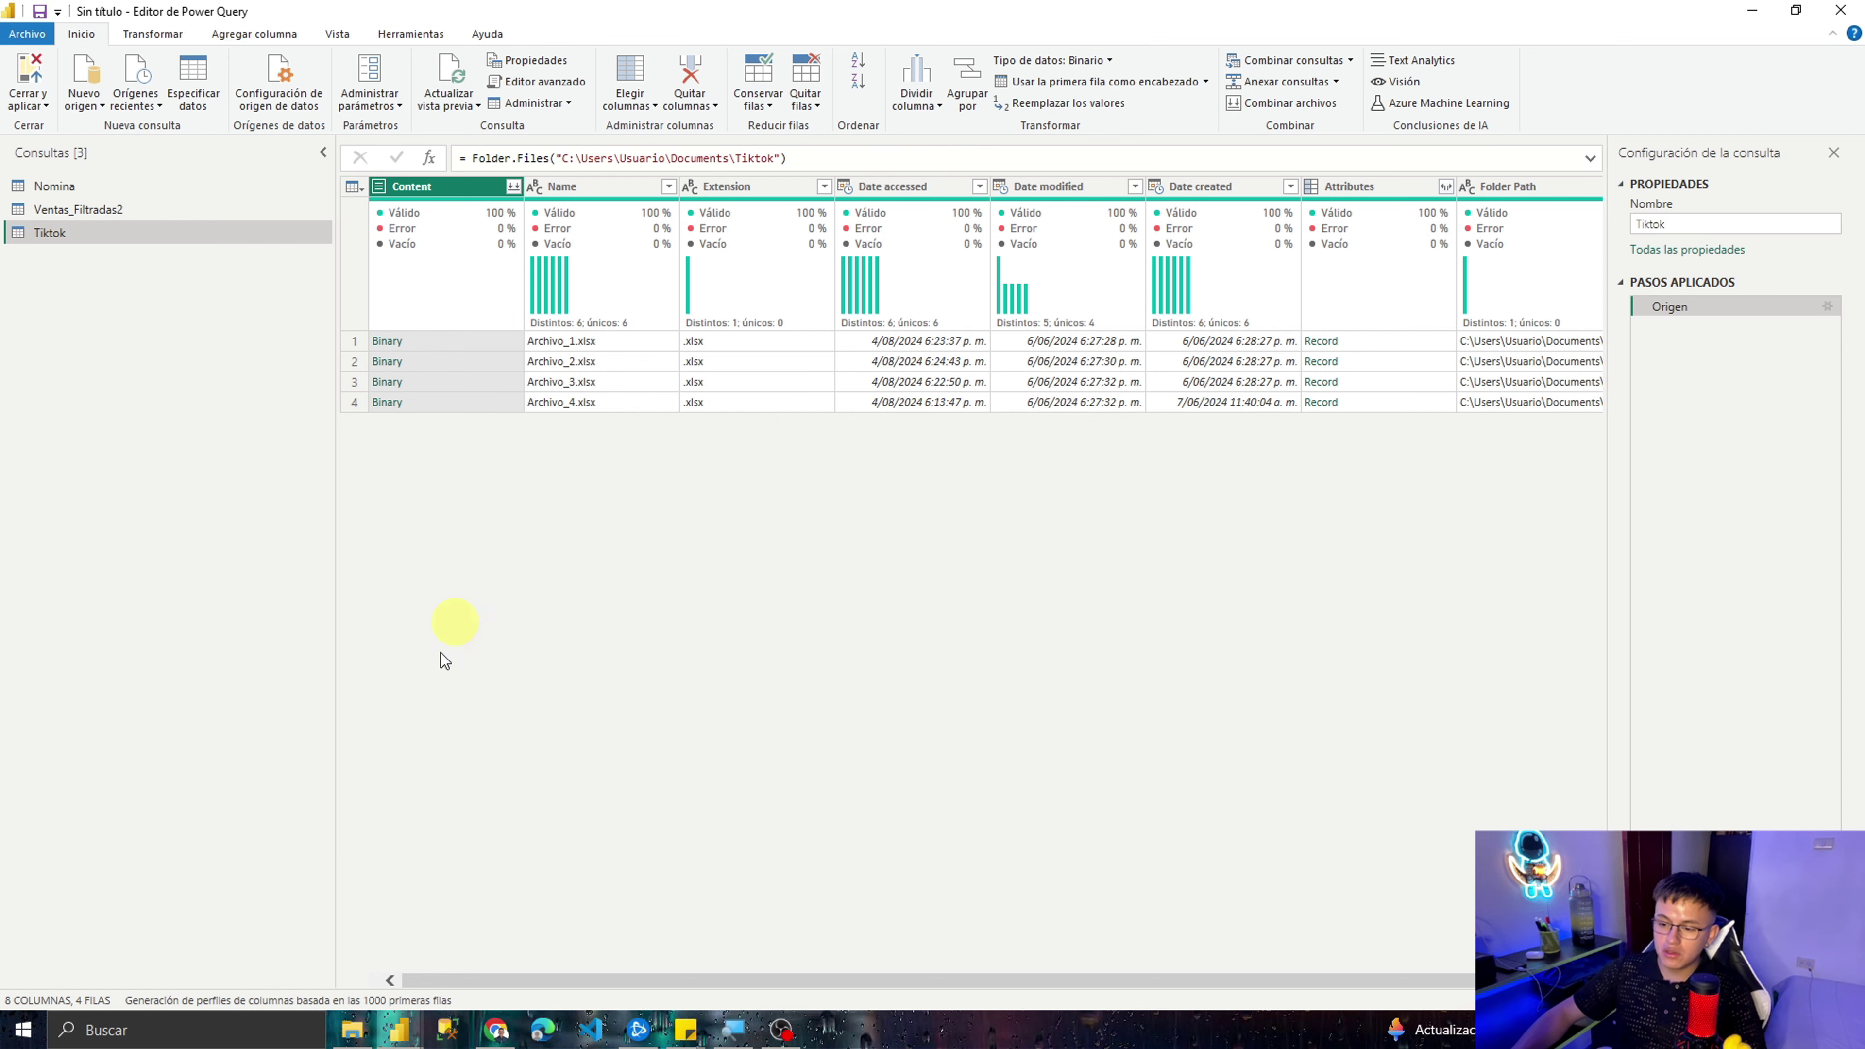
{"action": "left_click", "coordinate": [351, 1029]}
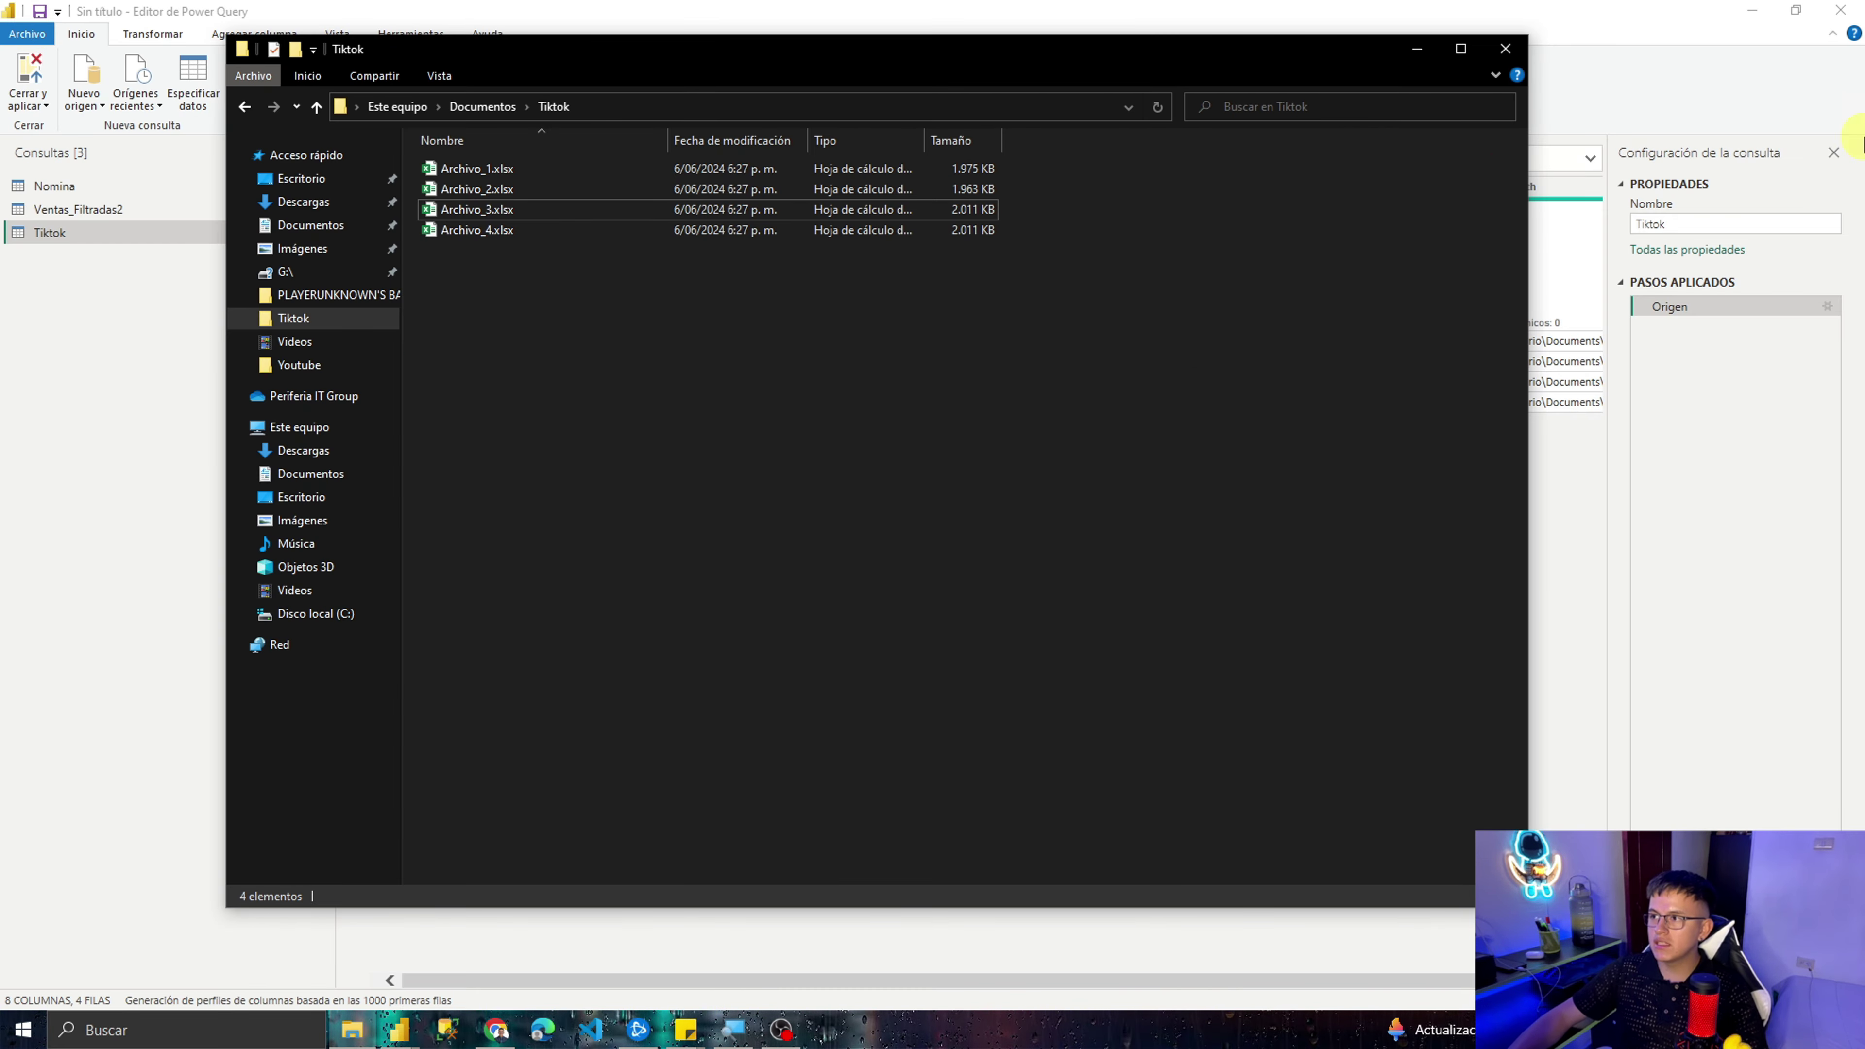
{"action": "left_click", "coordinate": [1504, 46]}
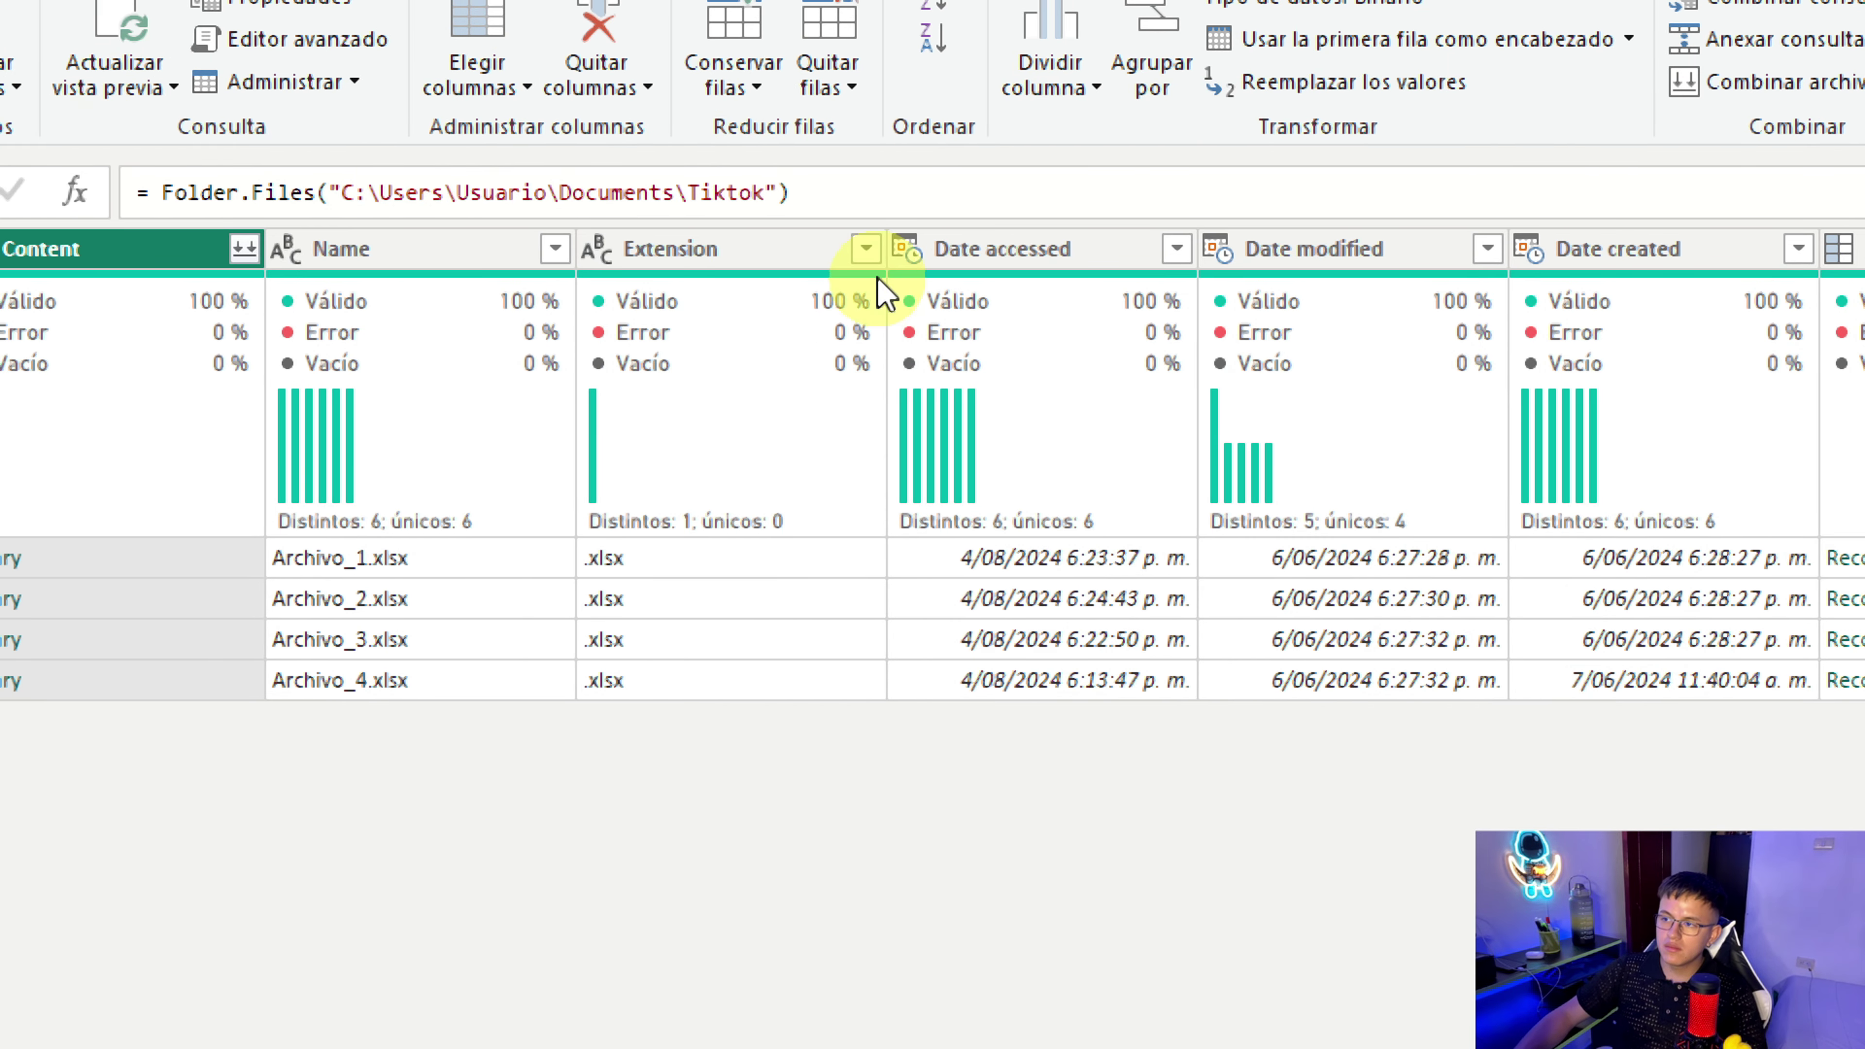
Step: Filter the Extension column to keep only the rows equal to .xlsx
{"action": "left_click", "coordinate": [866, 251]}
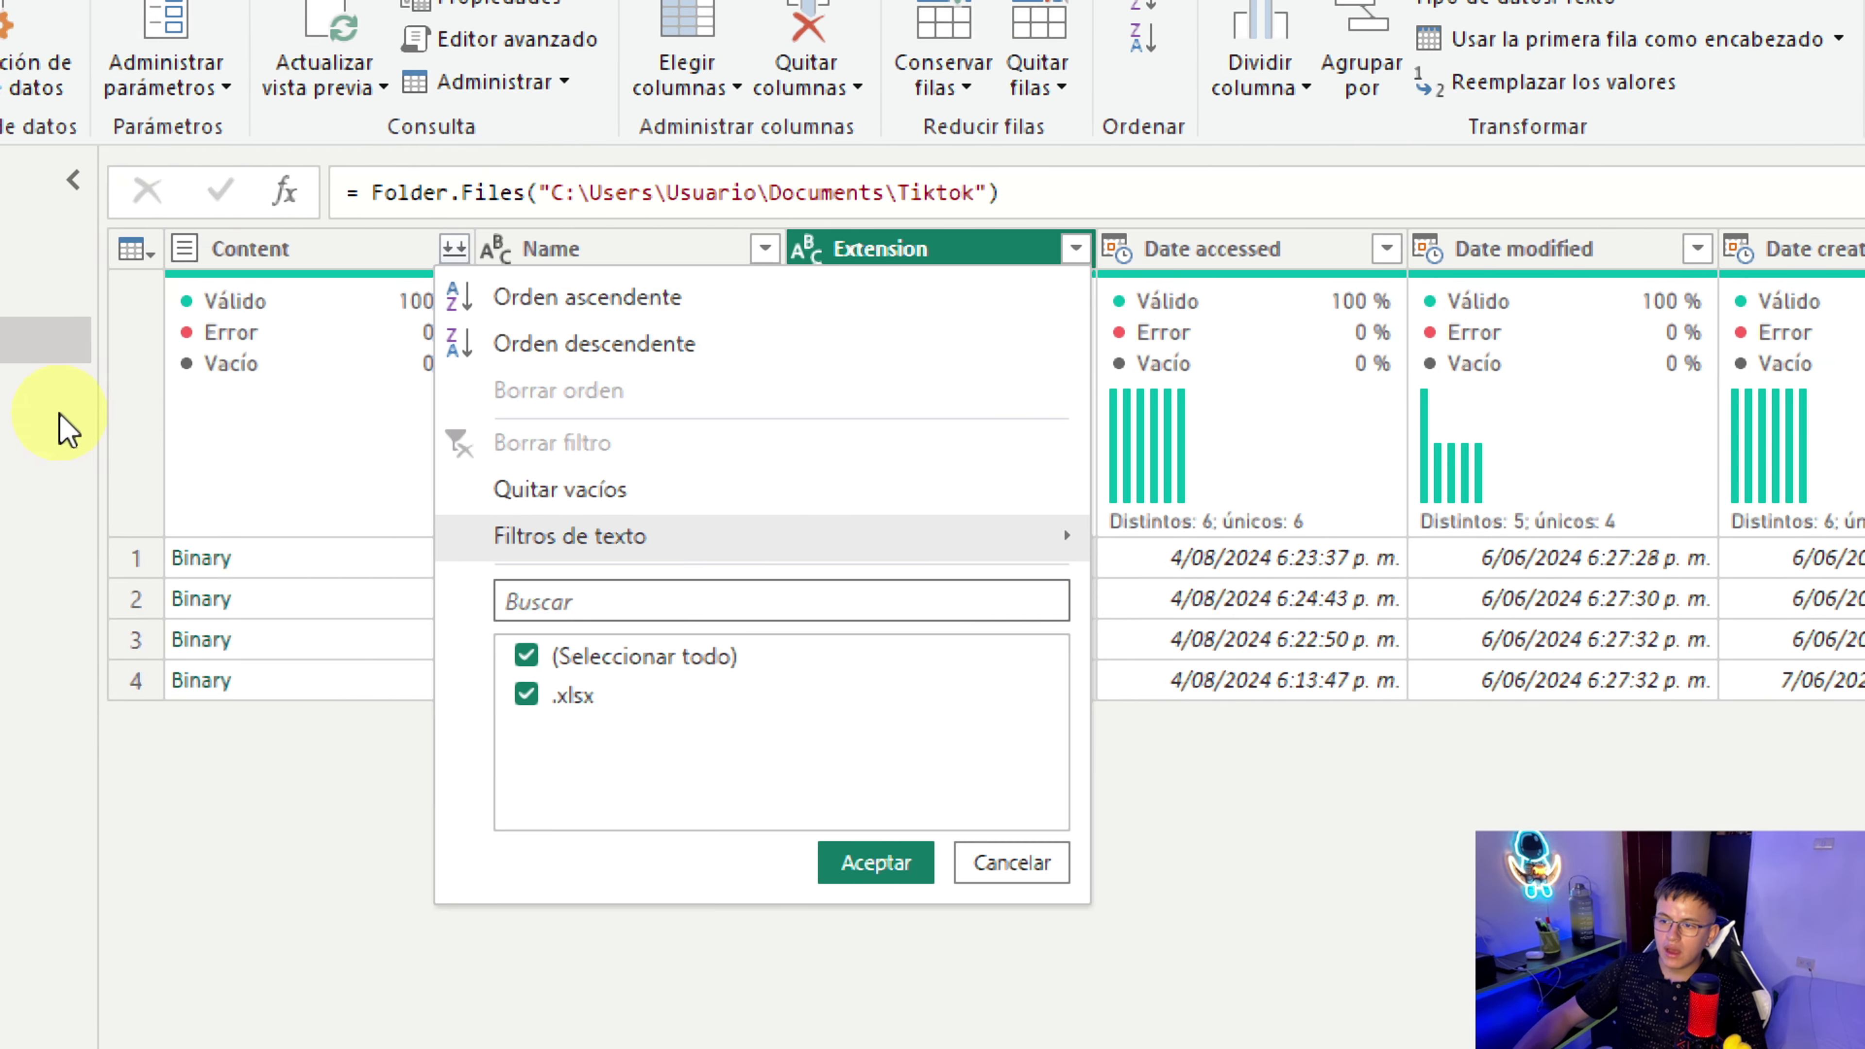
{"action": "mouse_move", "coordinate": [616, 537]}
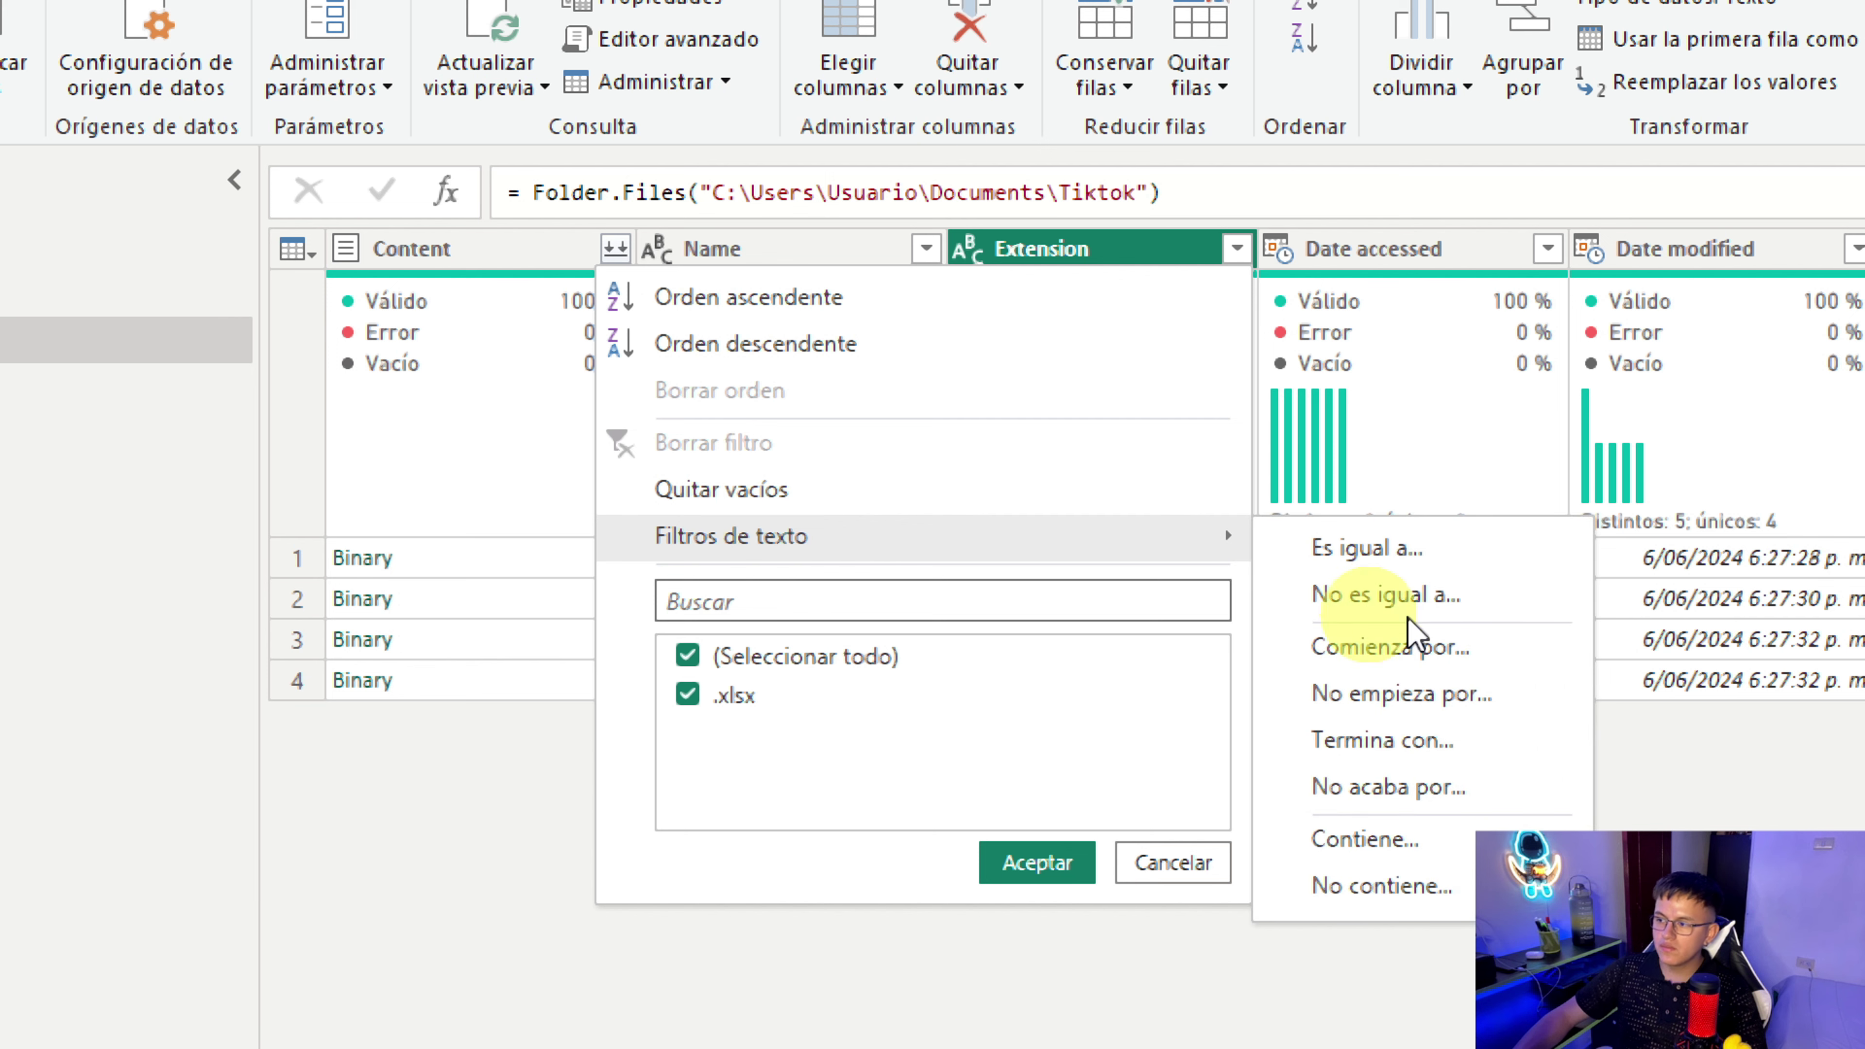
{"action": "left_click", "coordinate": [1505, 552]}
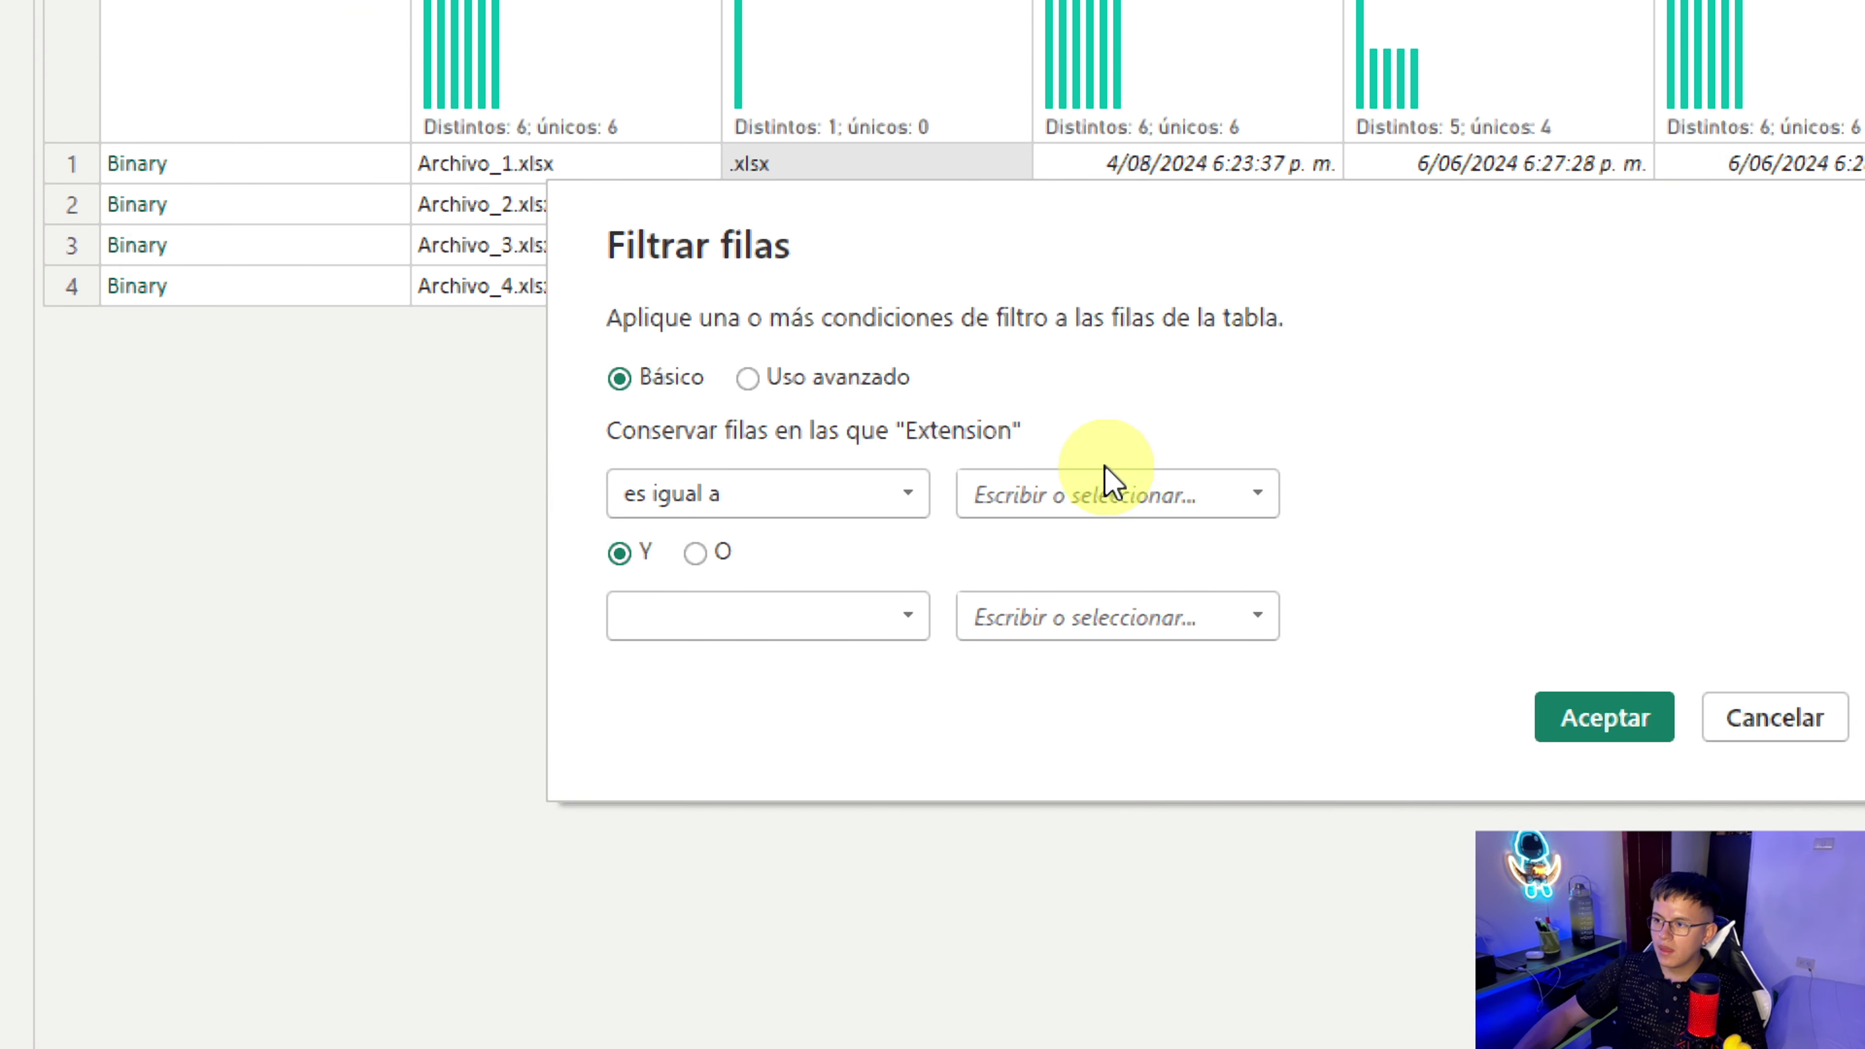
{"action": "left_click", "coordinate": [1108, 897]}
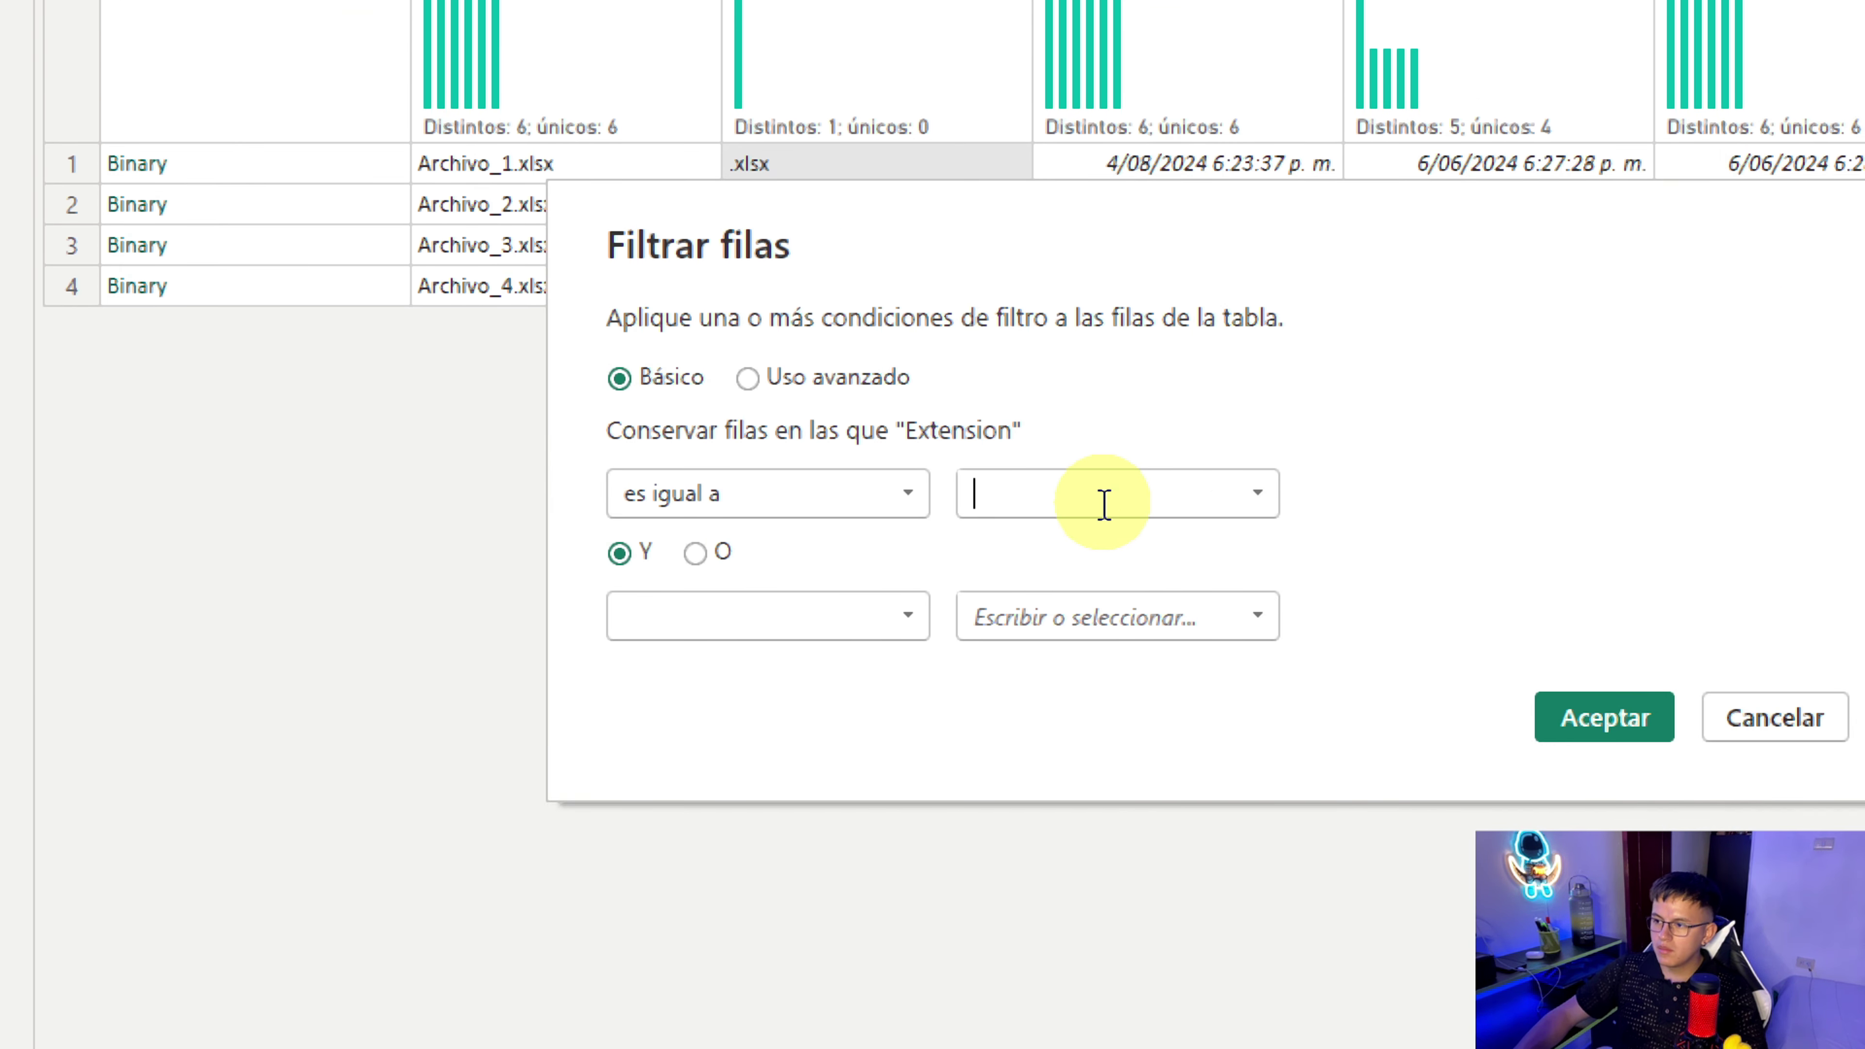
{"action": "type", "text": ".xlsx"}
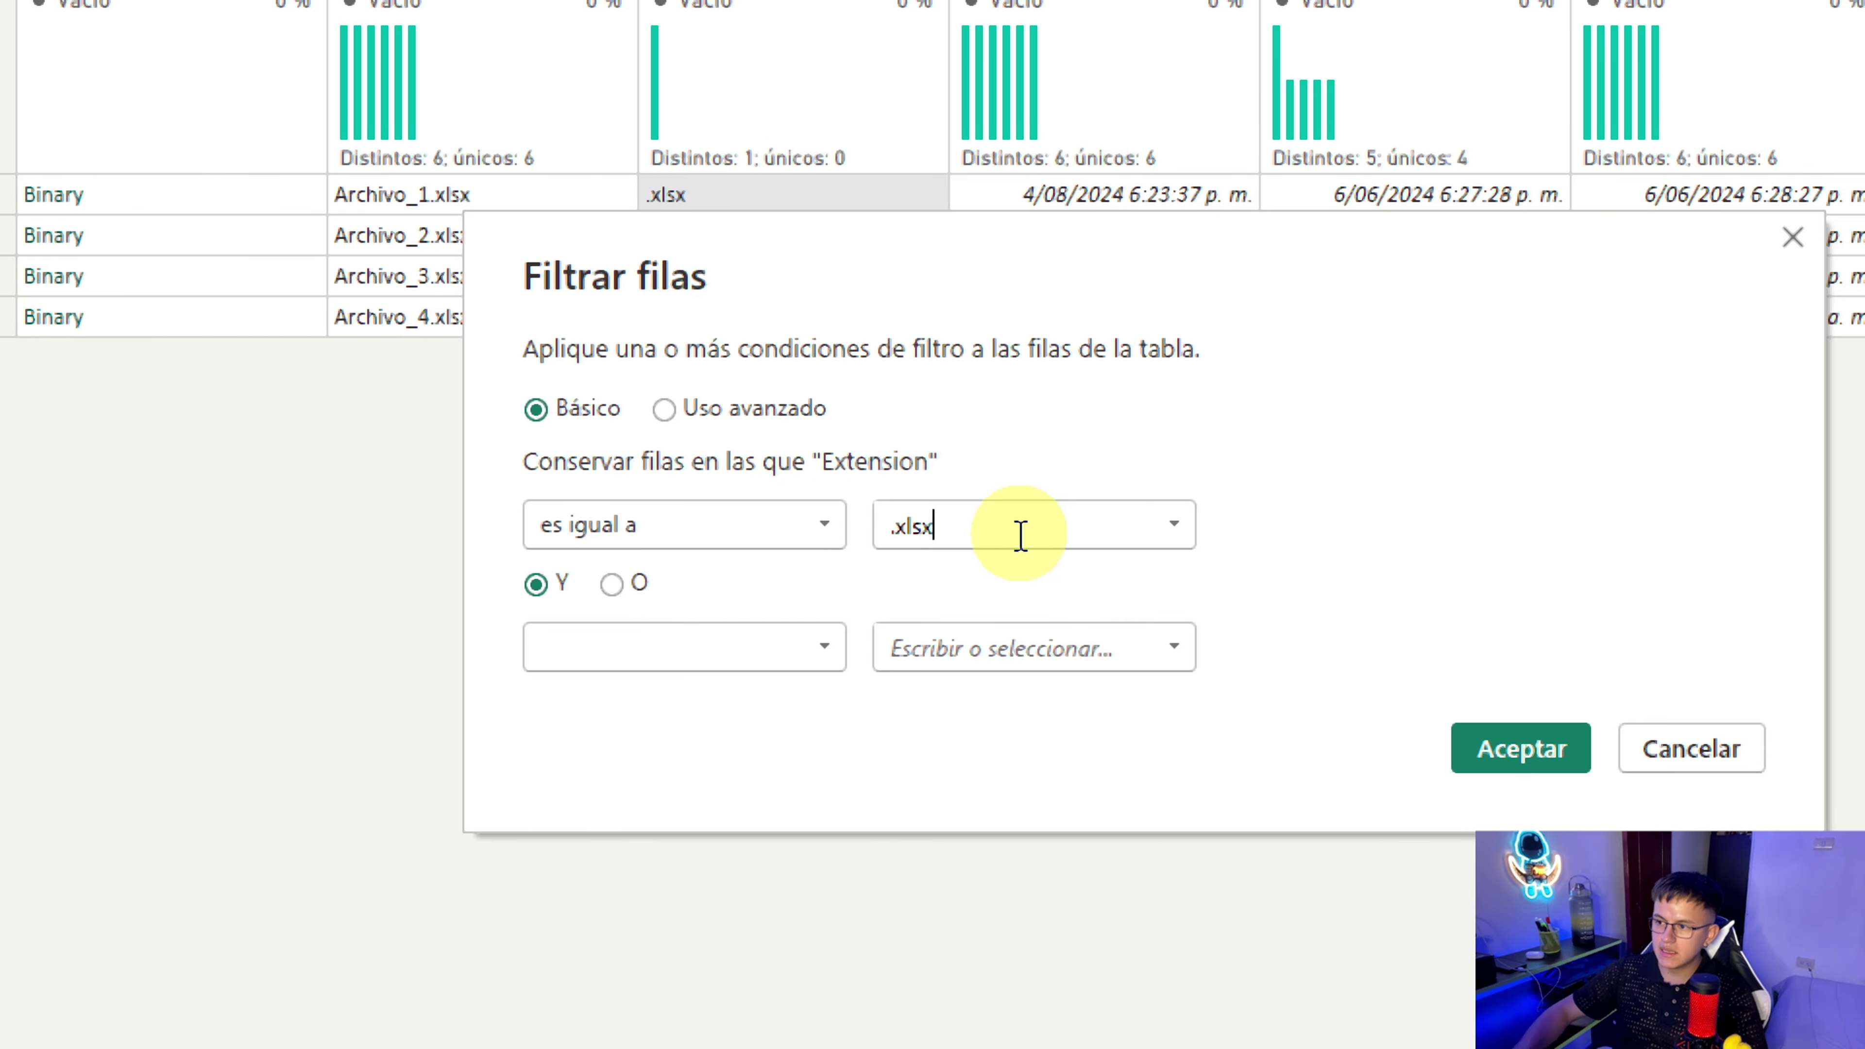
{"action": "left_click", "coordinate": [1519, 752]}
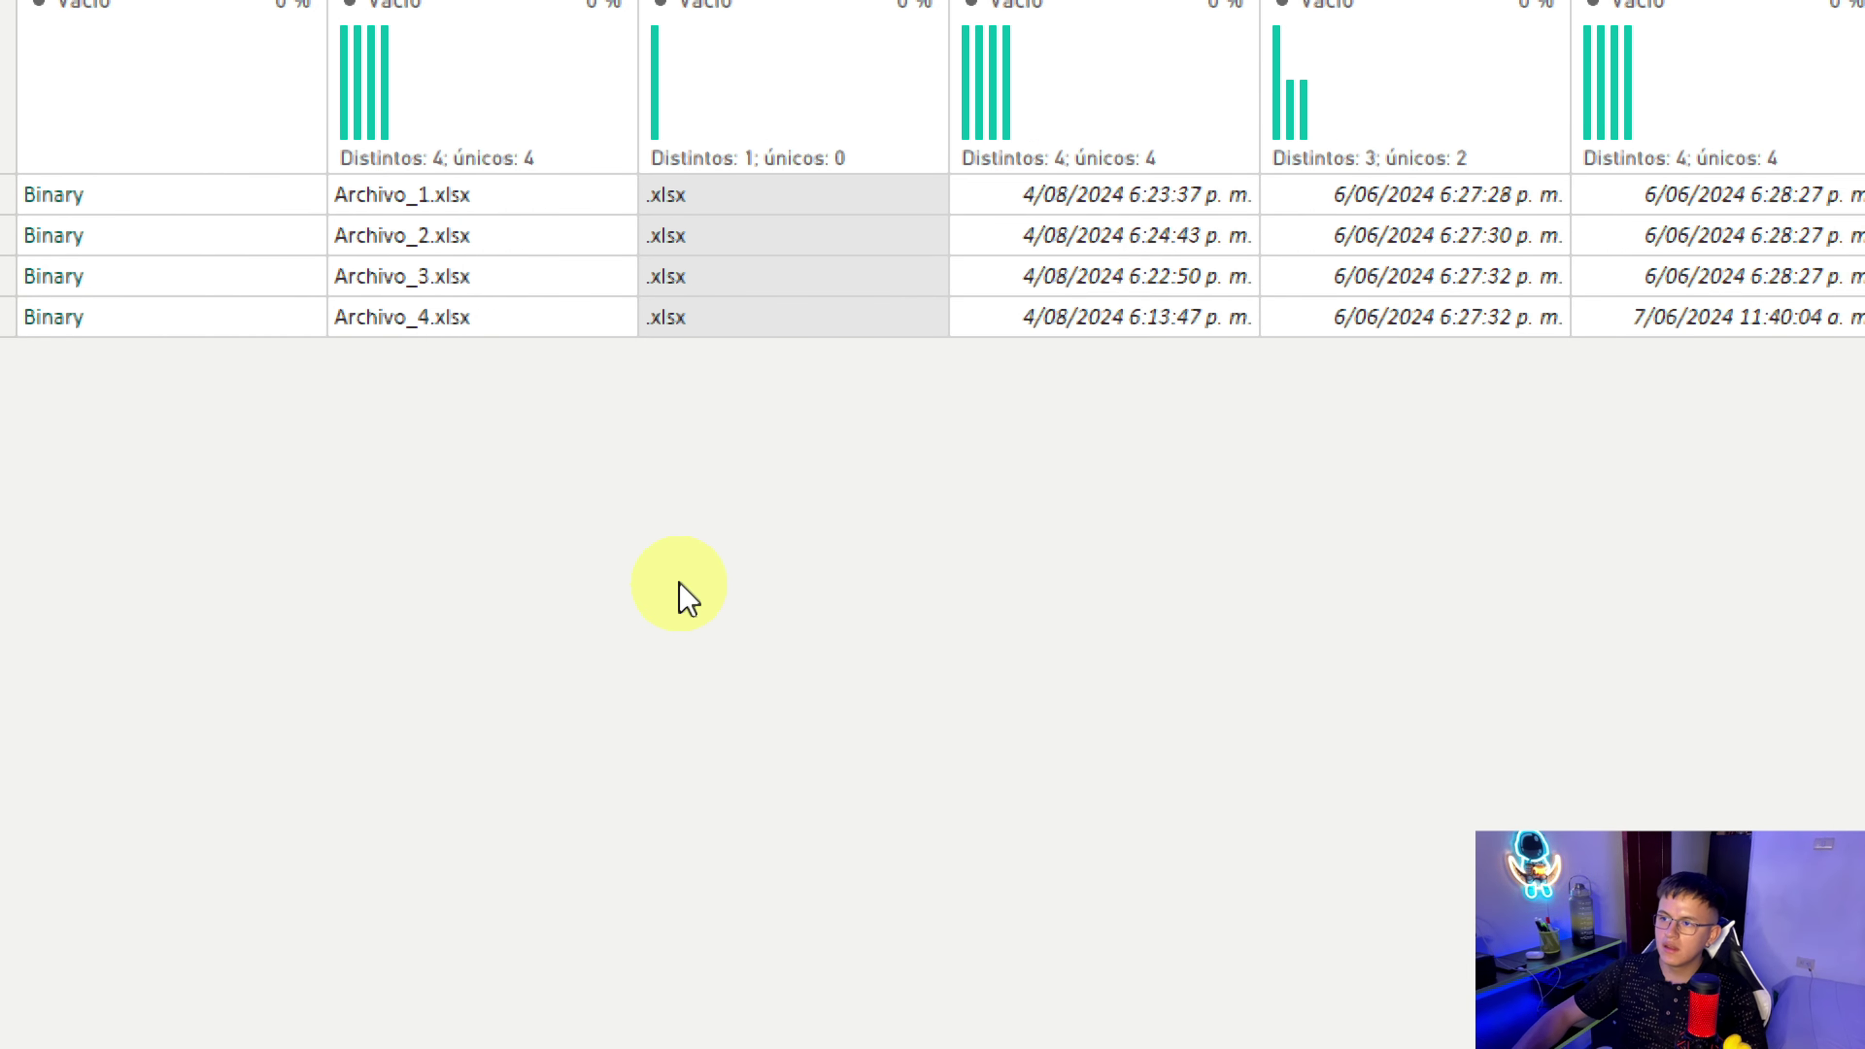
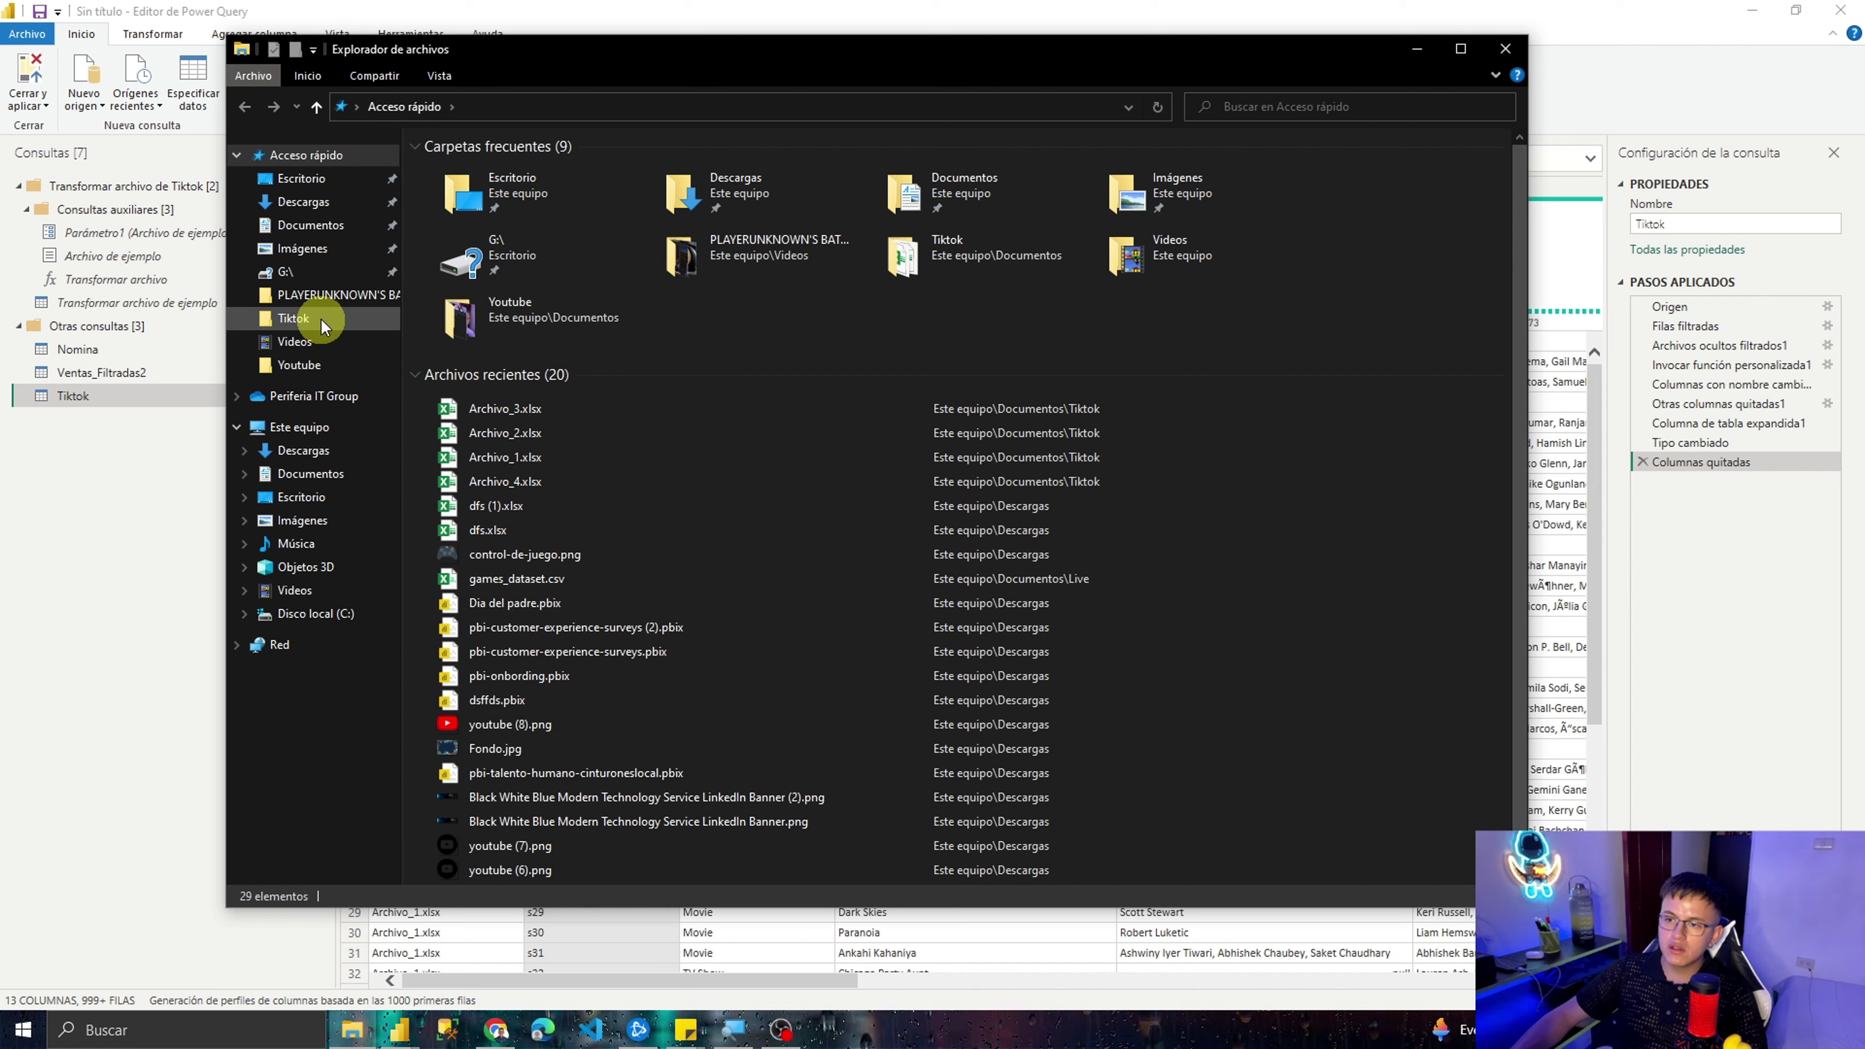
Step: Check the files in the Tiktok folder, then load the complete value list of the Source.Name column's filter without filtering
{"action": "left_click", "coordinate": [321, 320]}
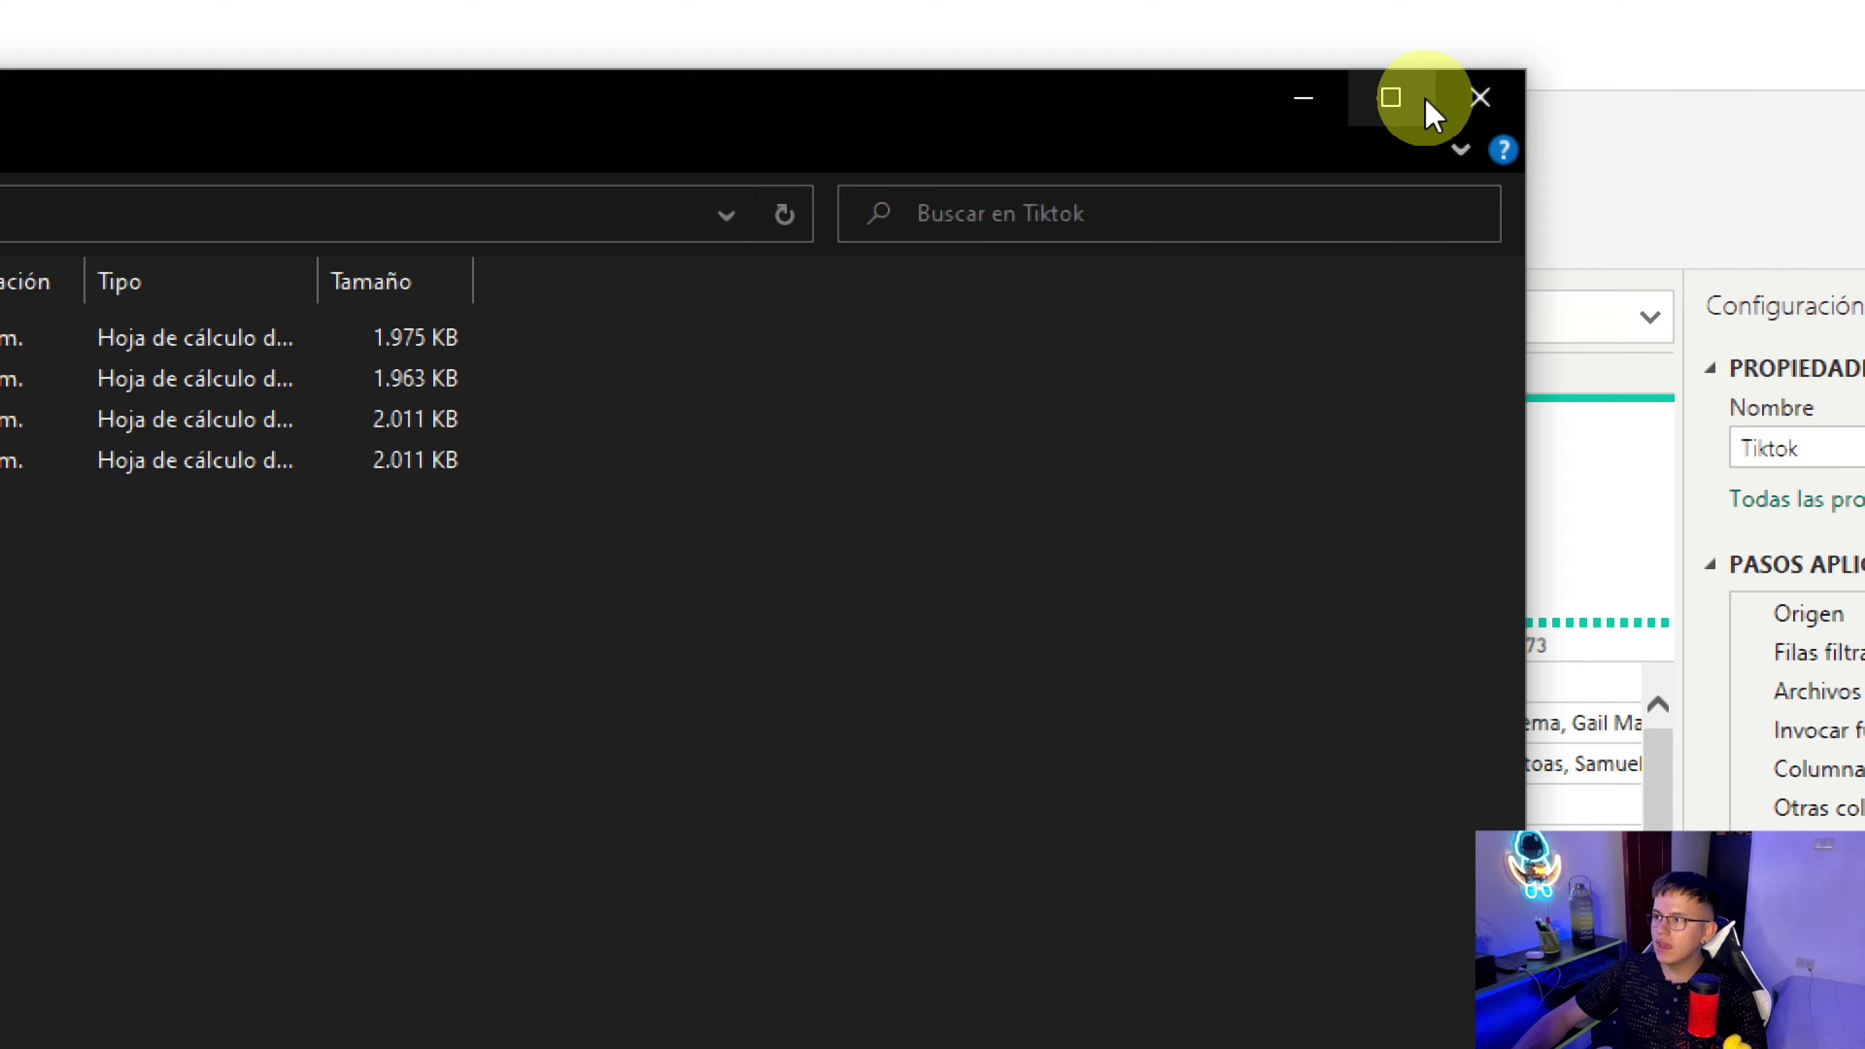
{"action": "left_click", "coordinate": [1464, 100]}
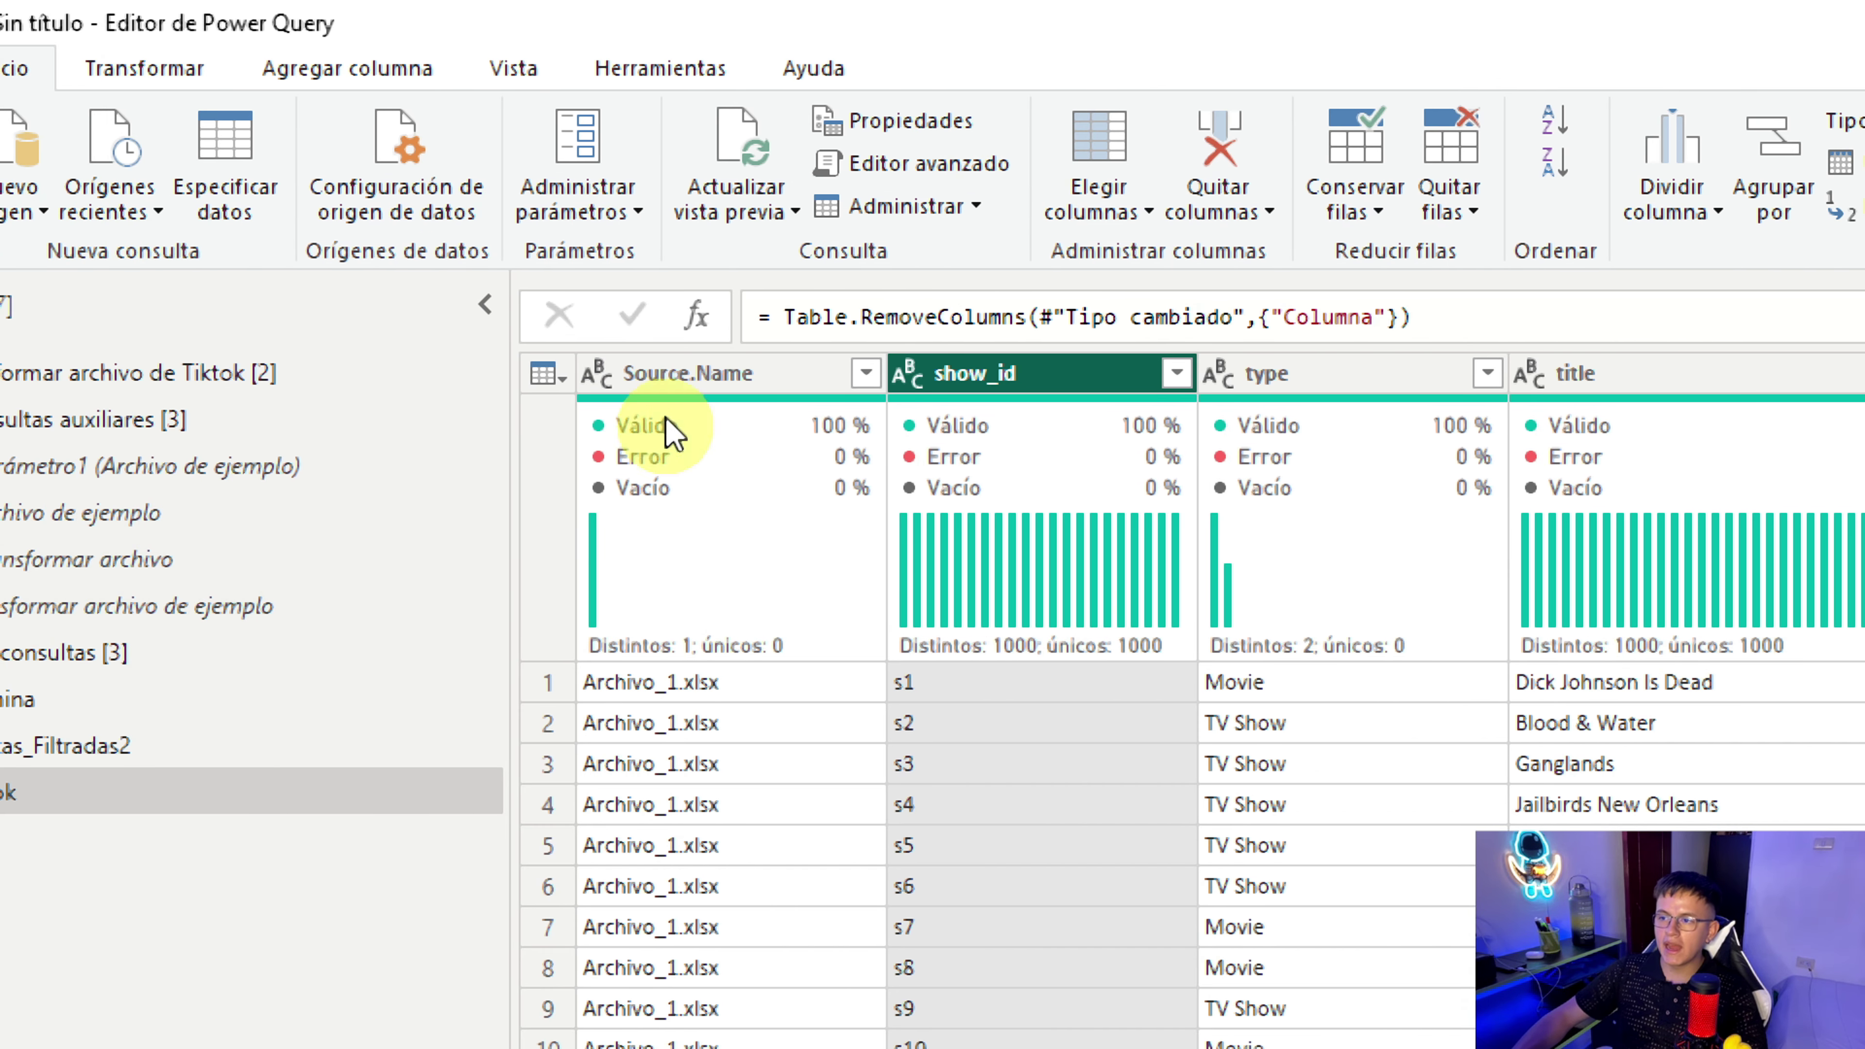
{"action": "left_click", "coordinate": [368, 373]}
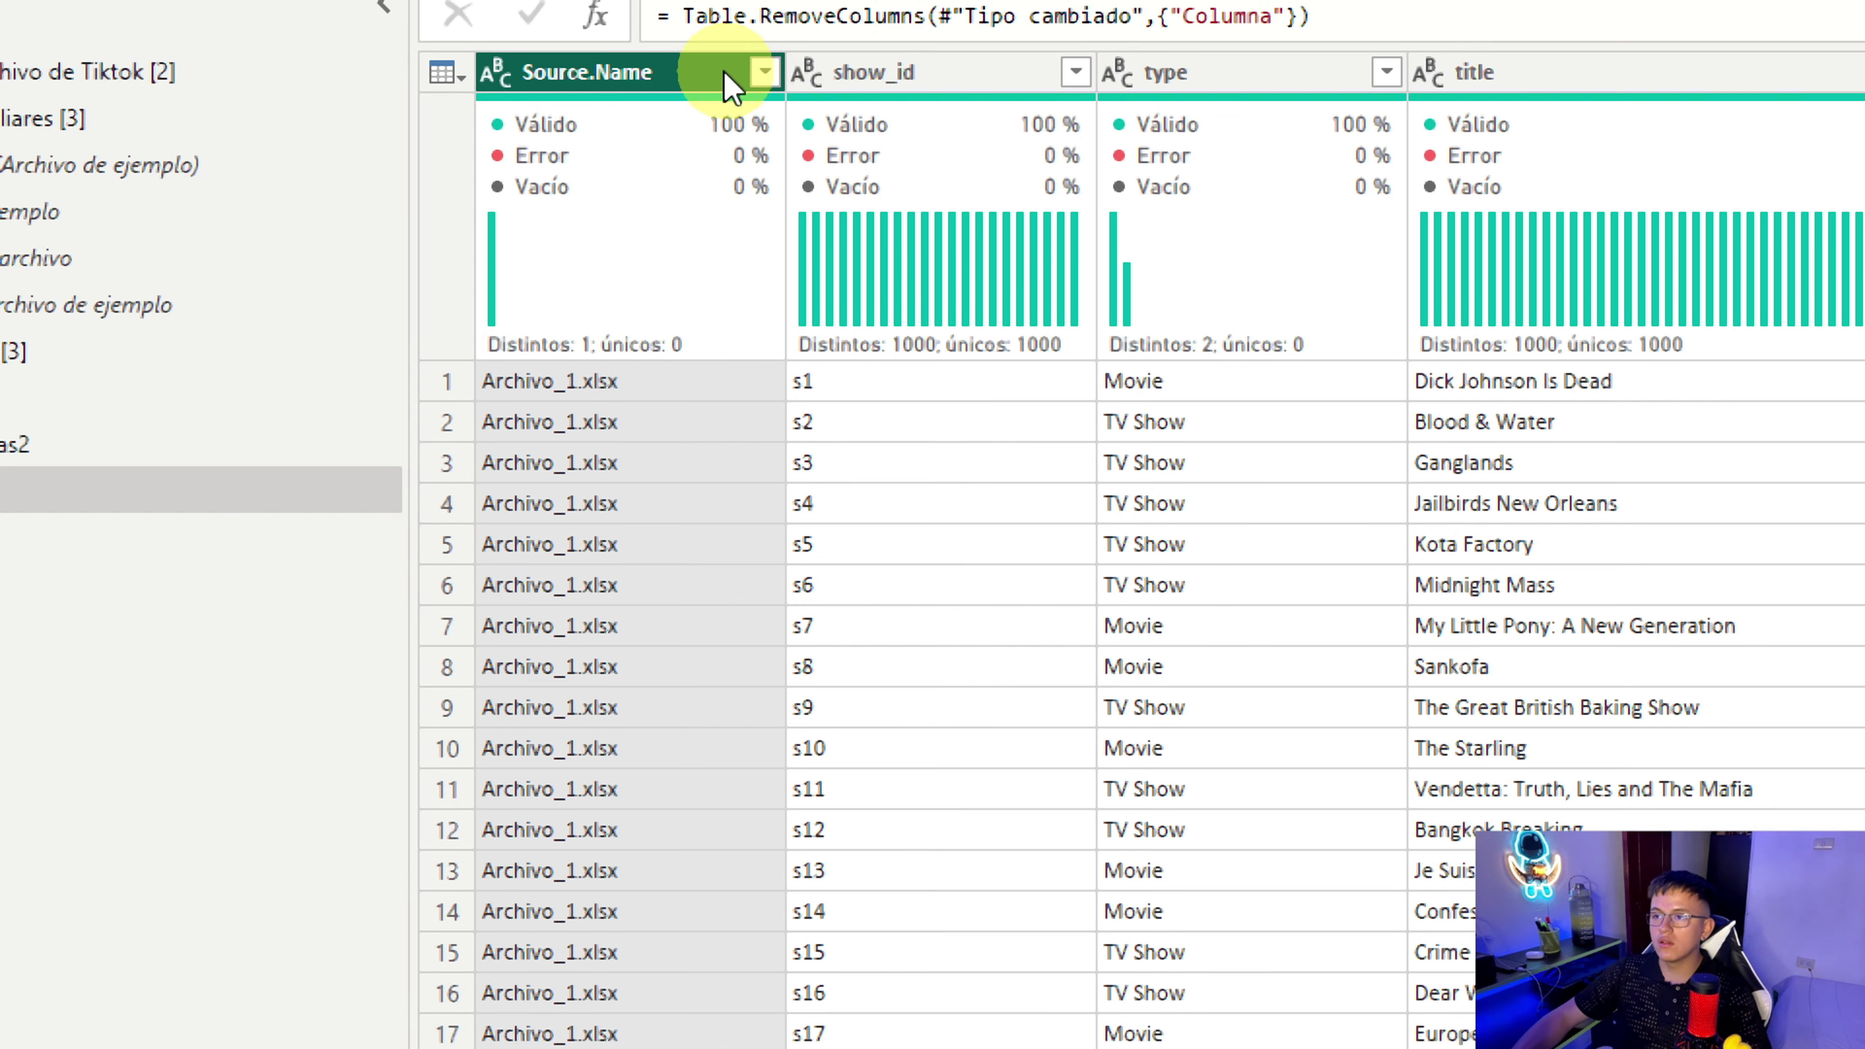
{"action": "left_click", "coordinate": [772, 83]}
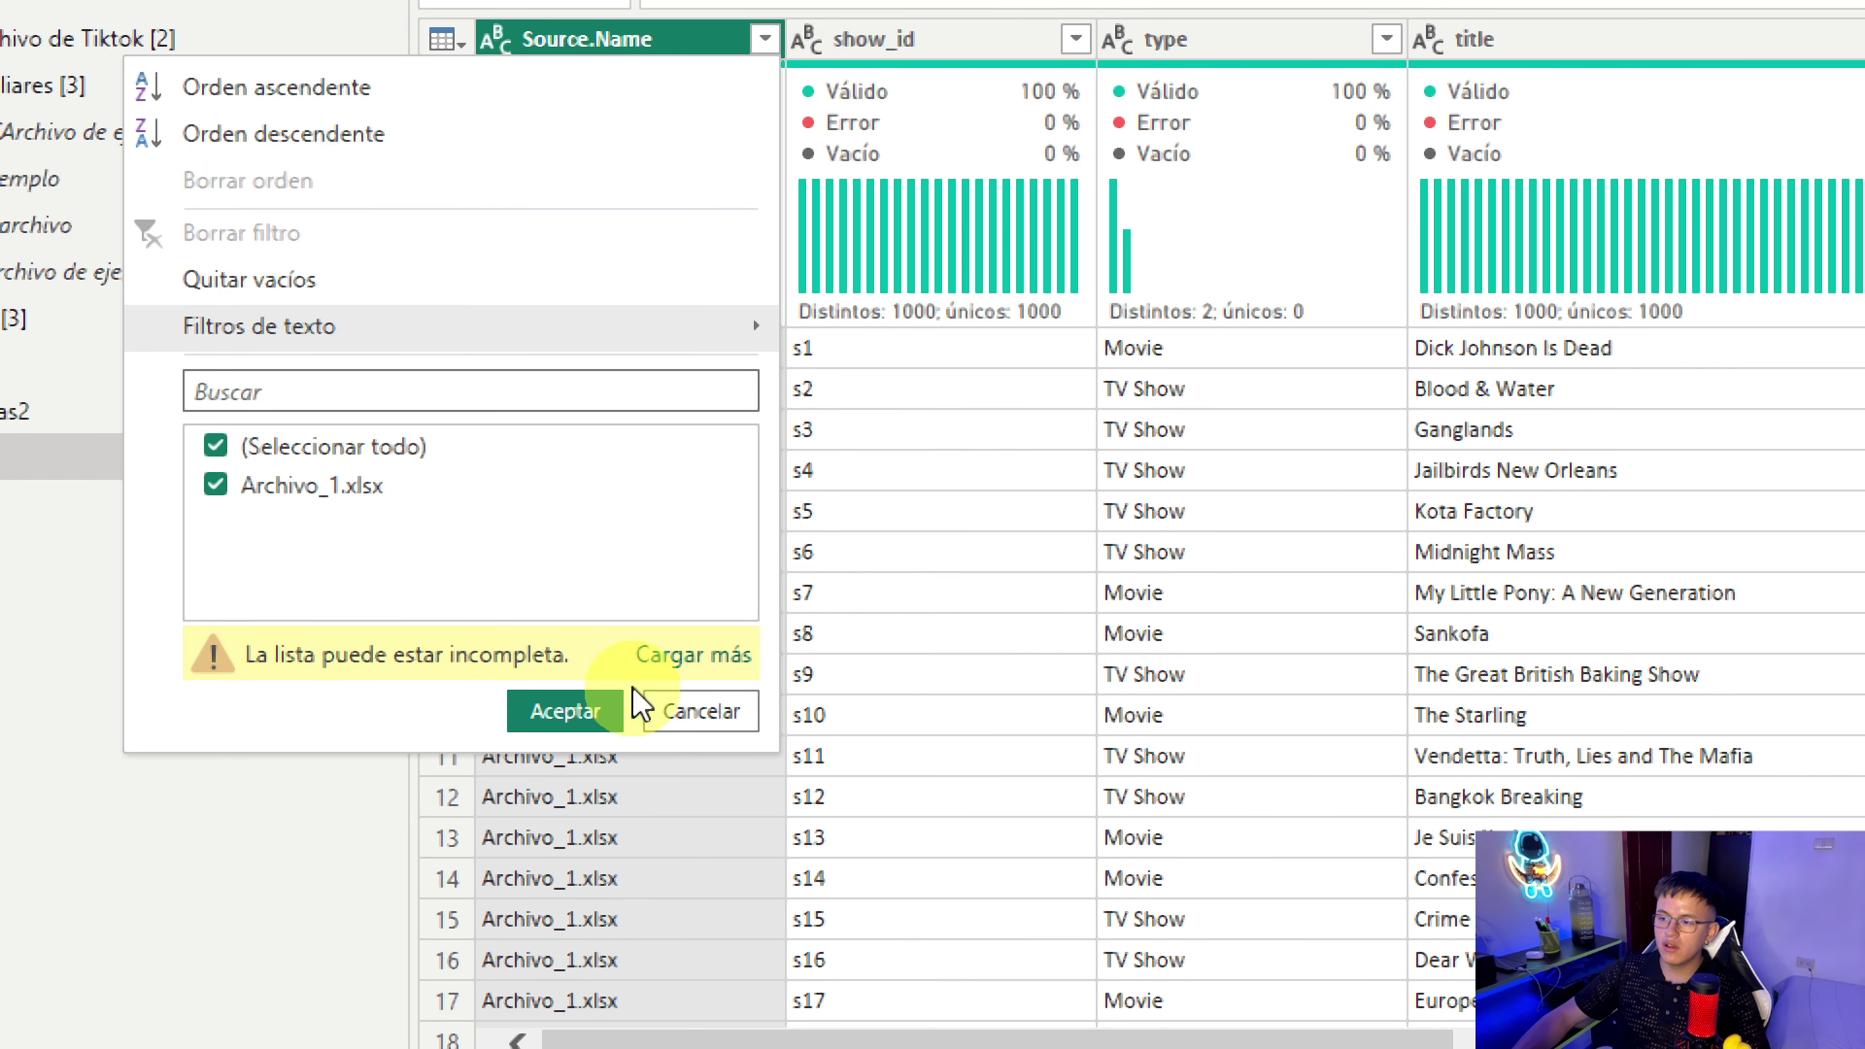
{"action": "left_click", "coordinate": [688, 654]}
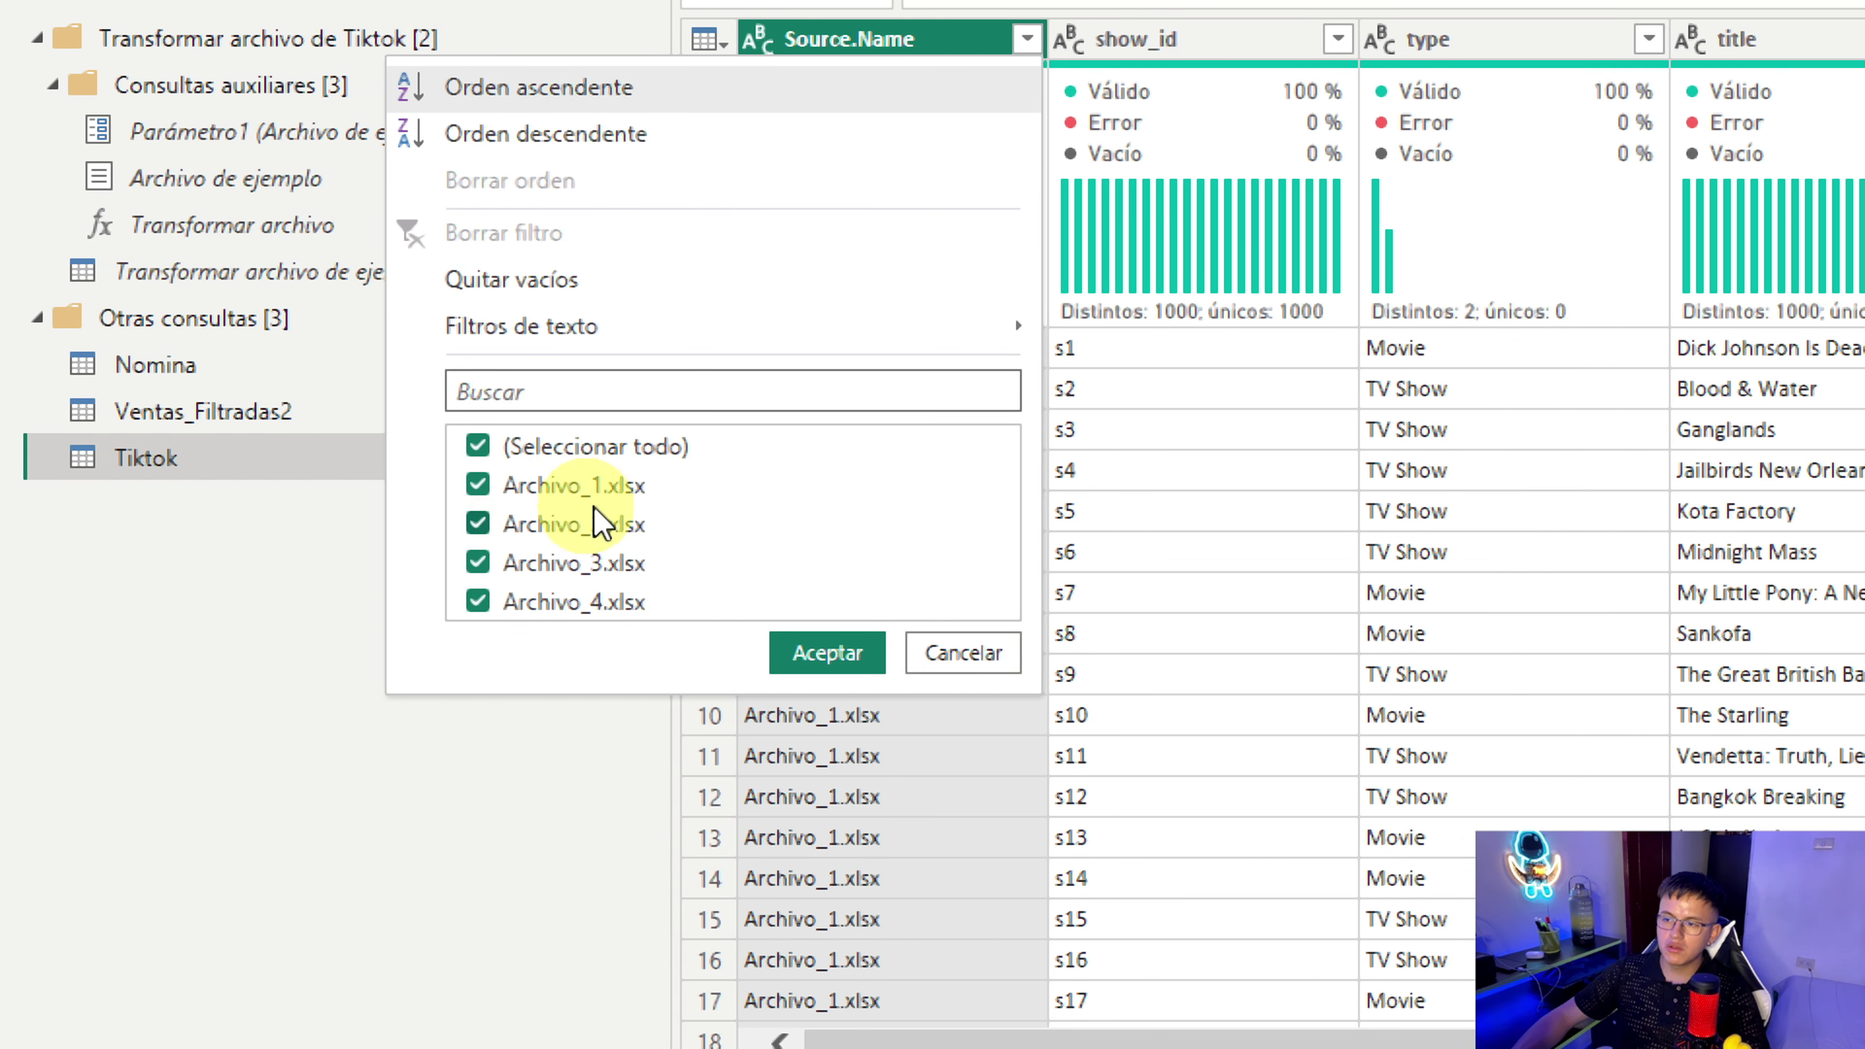
{"action": "left_click", "coordinate": [928, 664]}
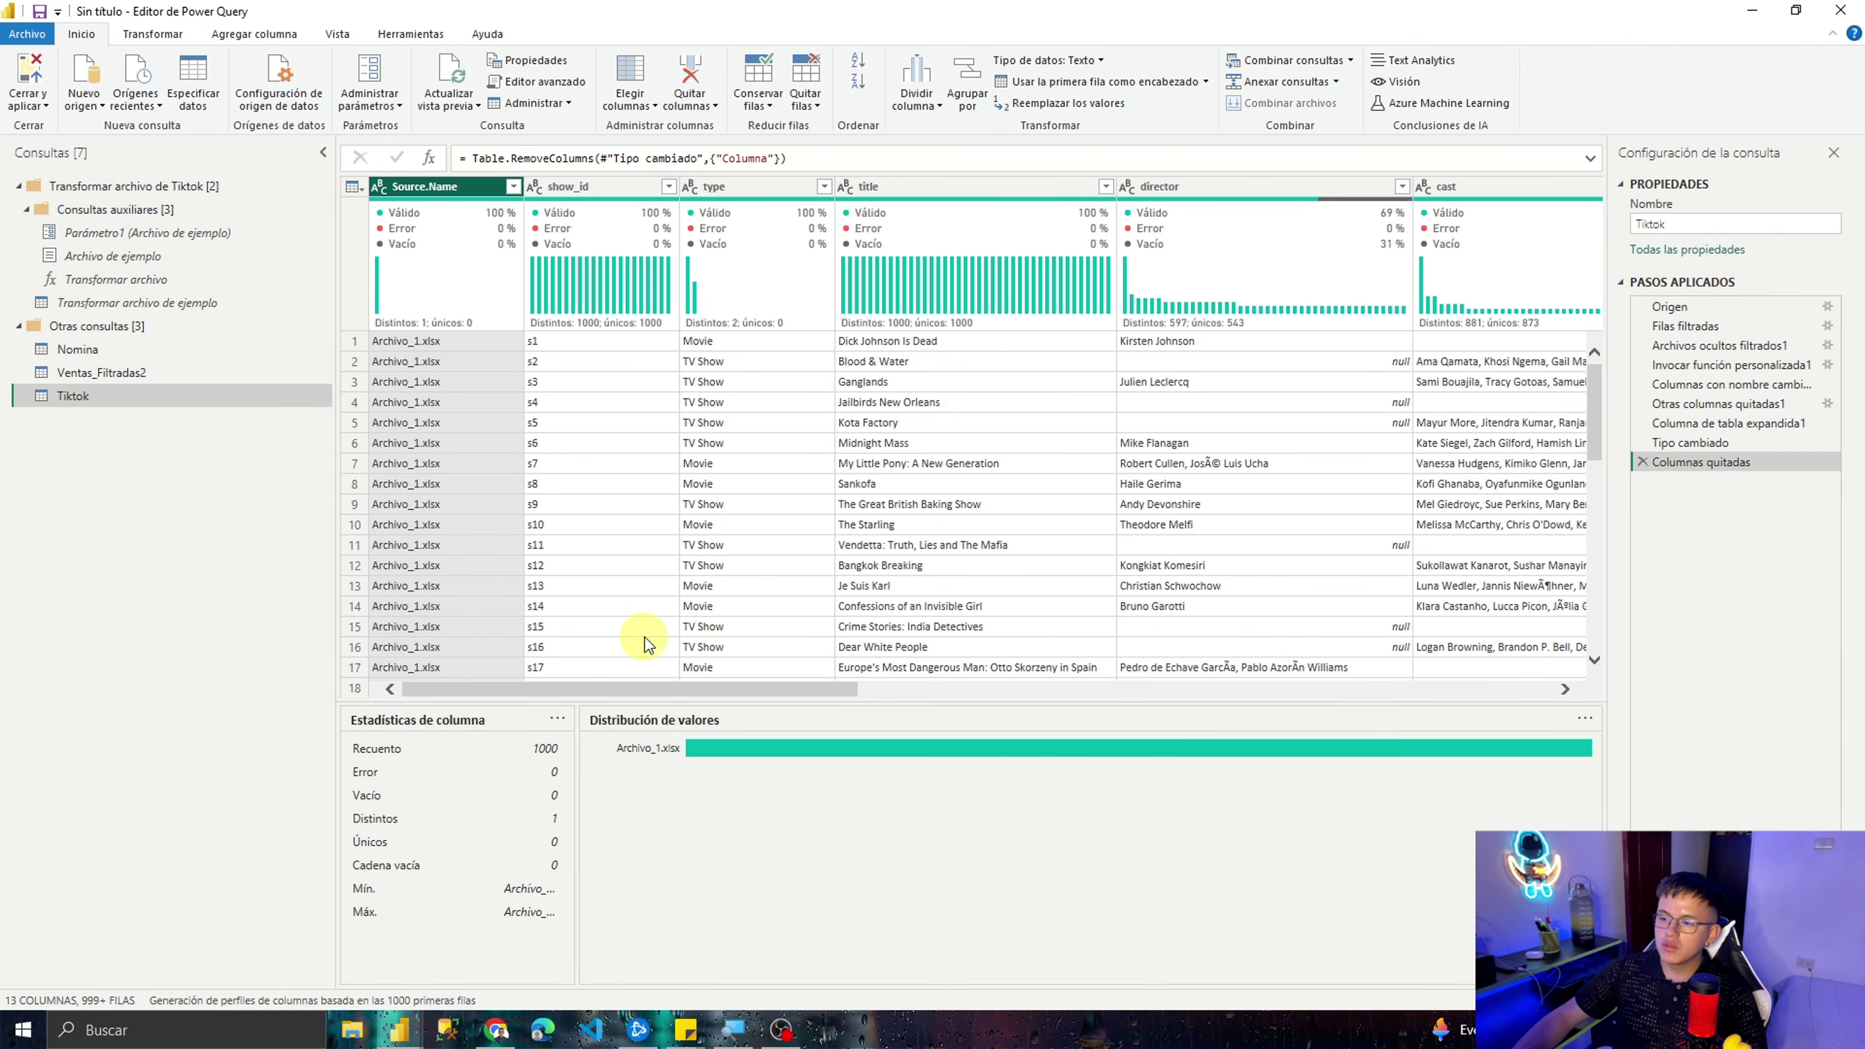
Step: Enlarge the data preview area and review the complete list of source files in the Source.Name filter again, leaving it unapplied
{"action": "left_click_drag", "start_coordinate": [665, 702], "coordinate": [667, 893]}
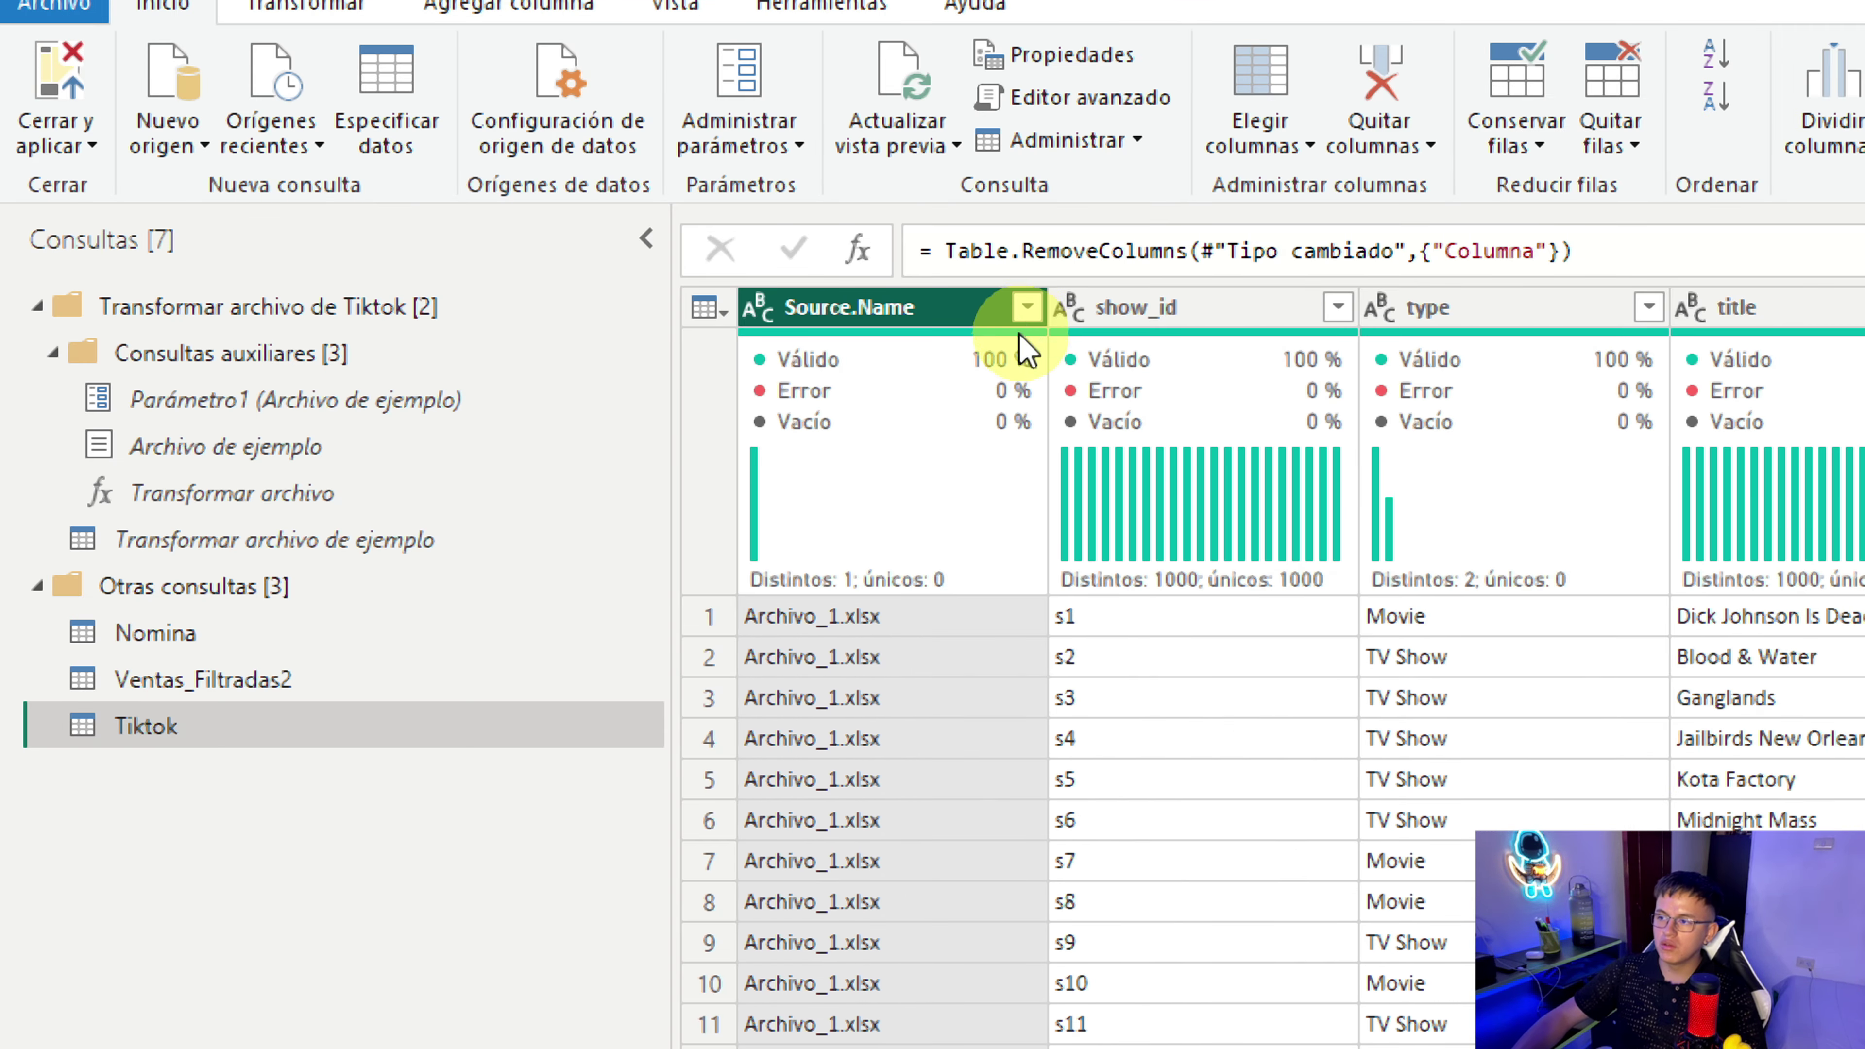
{"action": "left_click", "coordinate": [1024, 314]}
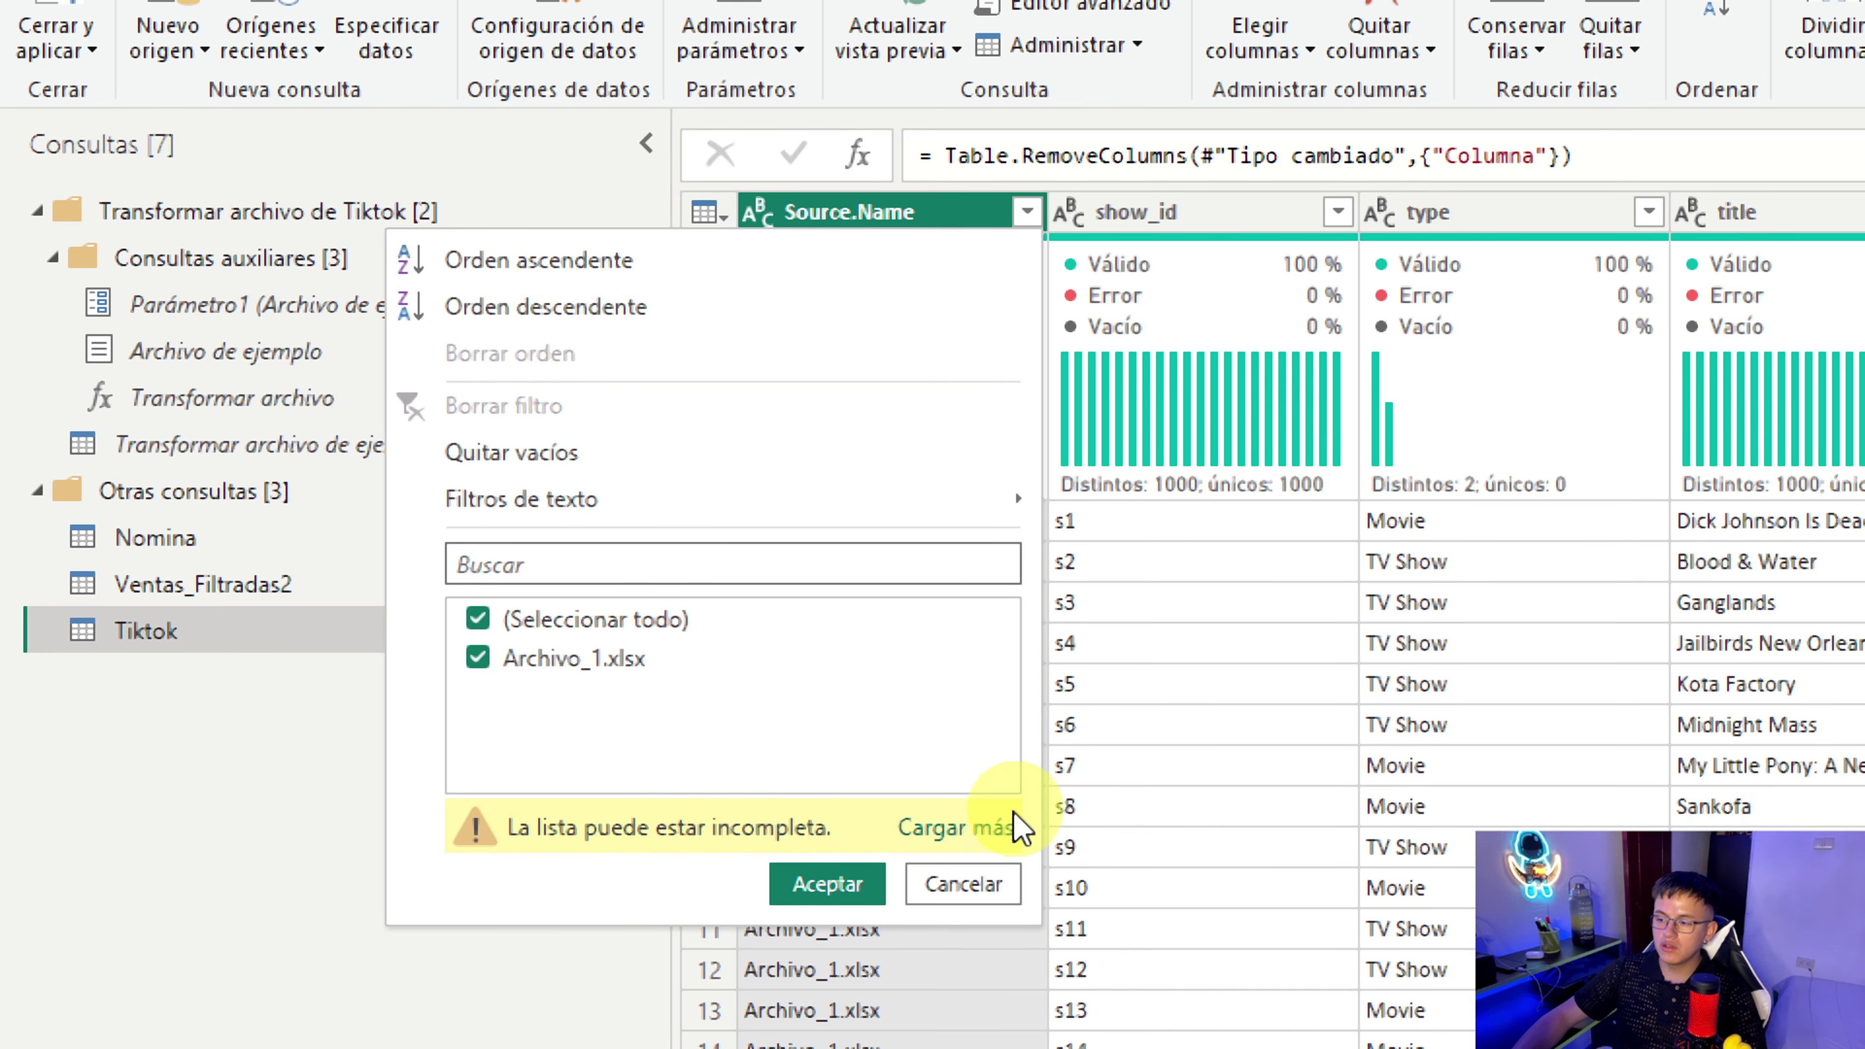
{"action": "left_click", "coordinate": [999, 924]}
{"action": "left_click", "coordinate": [481, 621]}
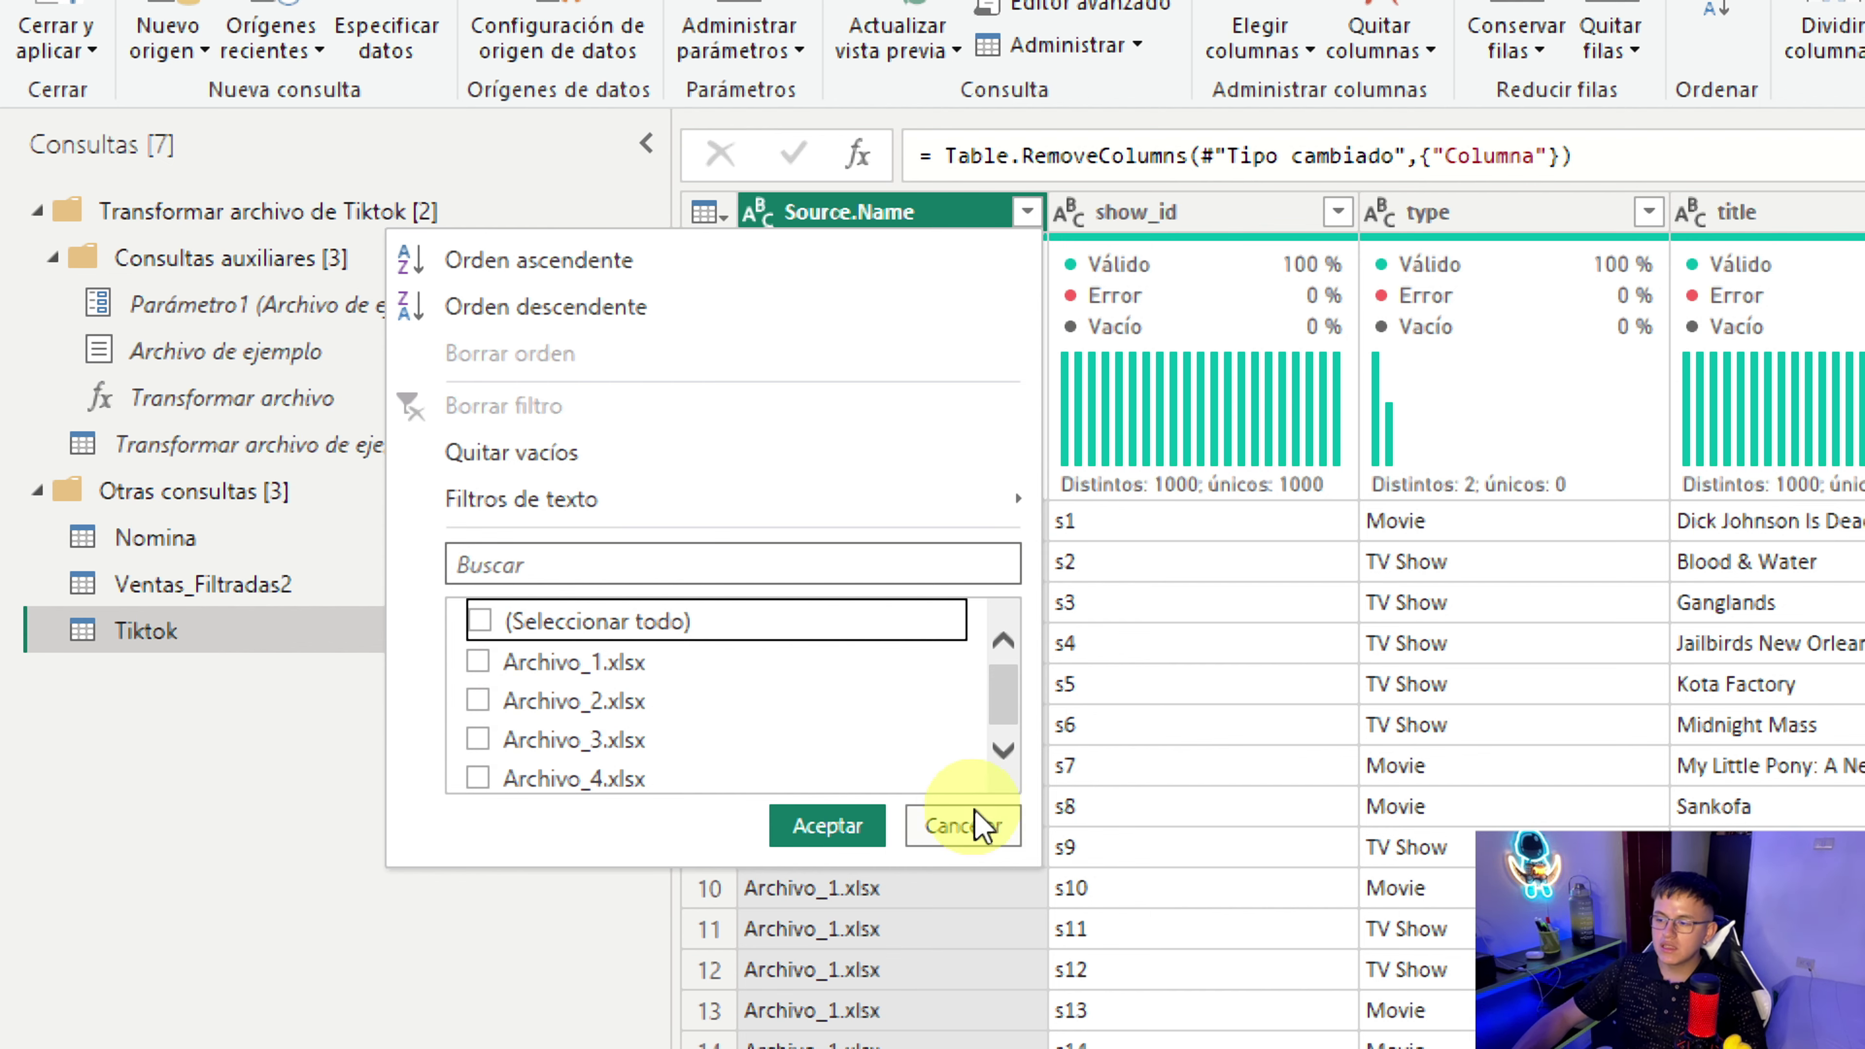
{"action": "left_click", "coordinate": [967, 826]}
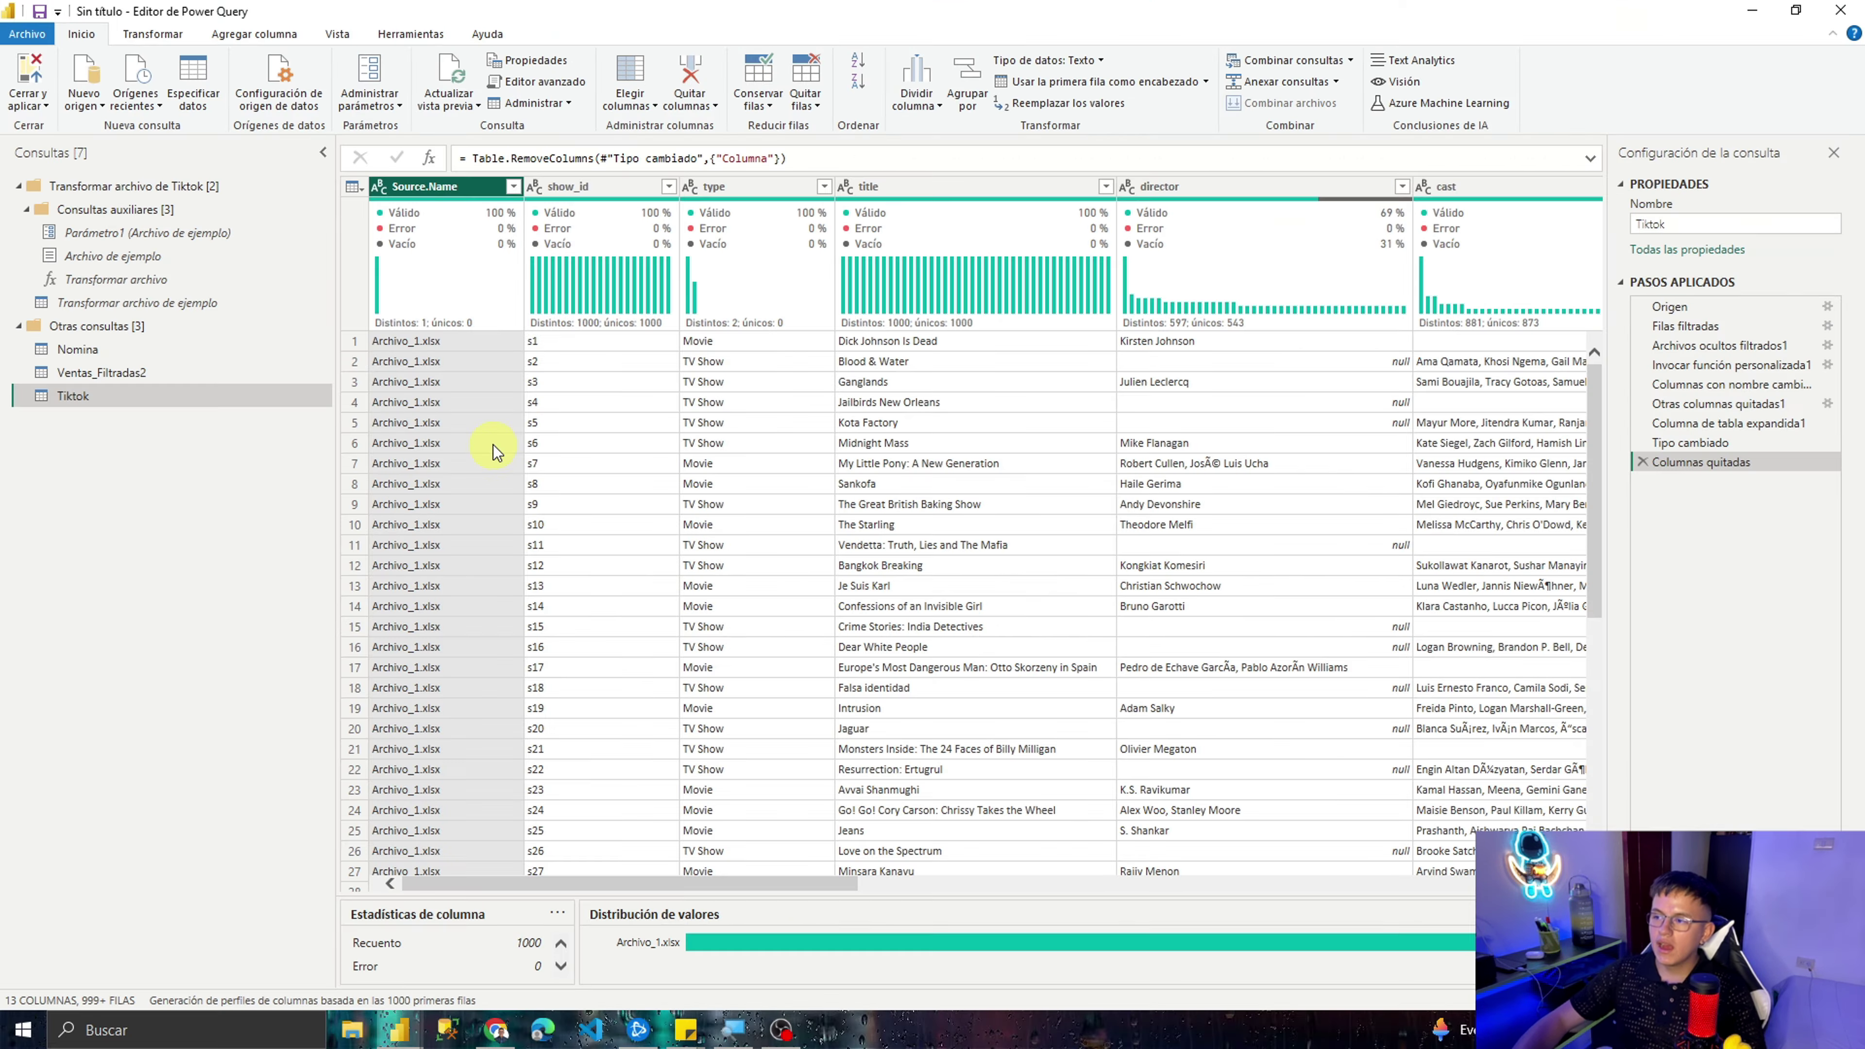
Step: Review the remaining columns, close and apply the queries, and show the Tiktok table in the table view
{"action": "left_click_drag", "start_coordinate": [728, 883], "coordinate": [1345, 883]}
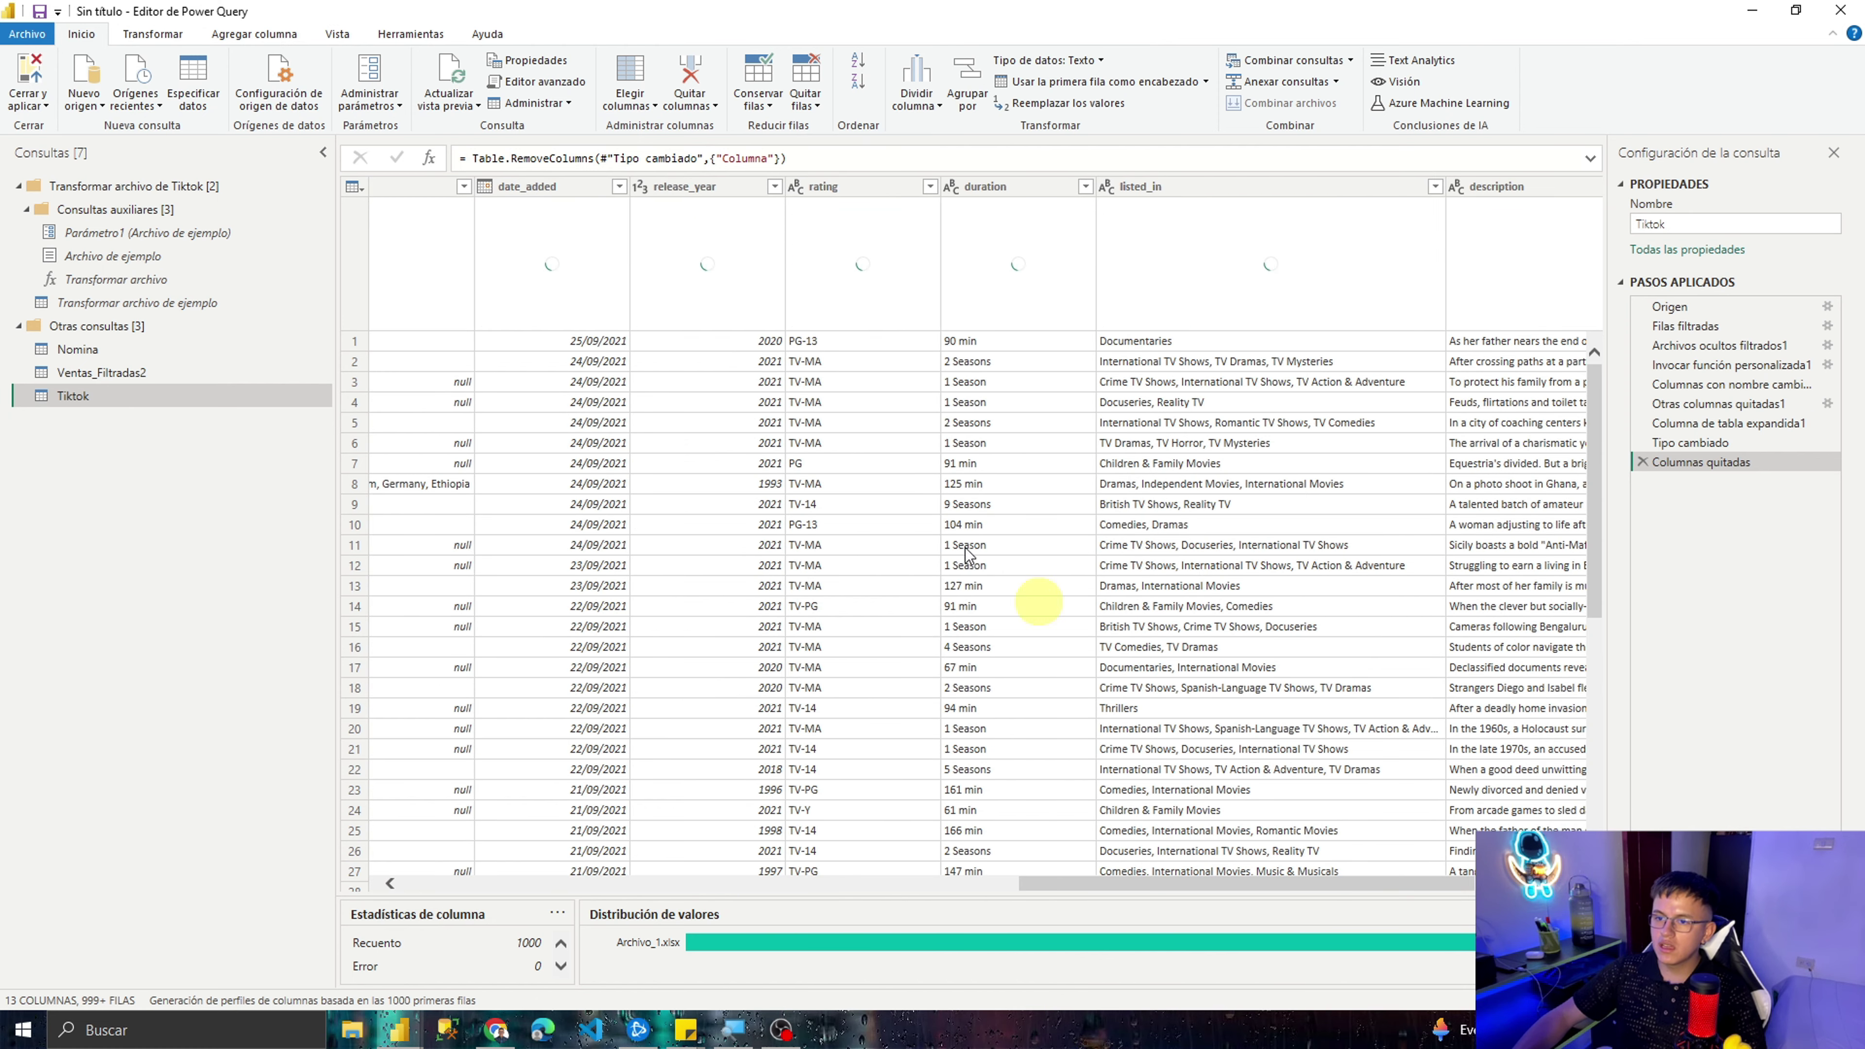
{"action": "left_click", "coordinate": [25, 73]}
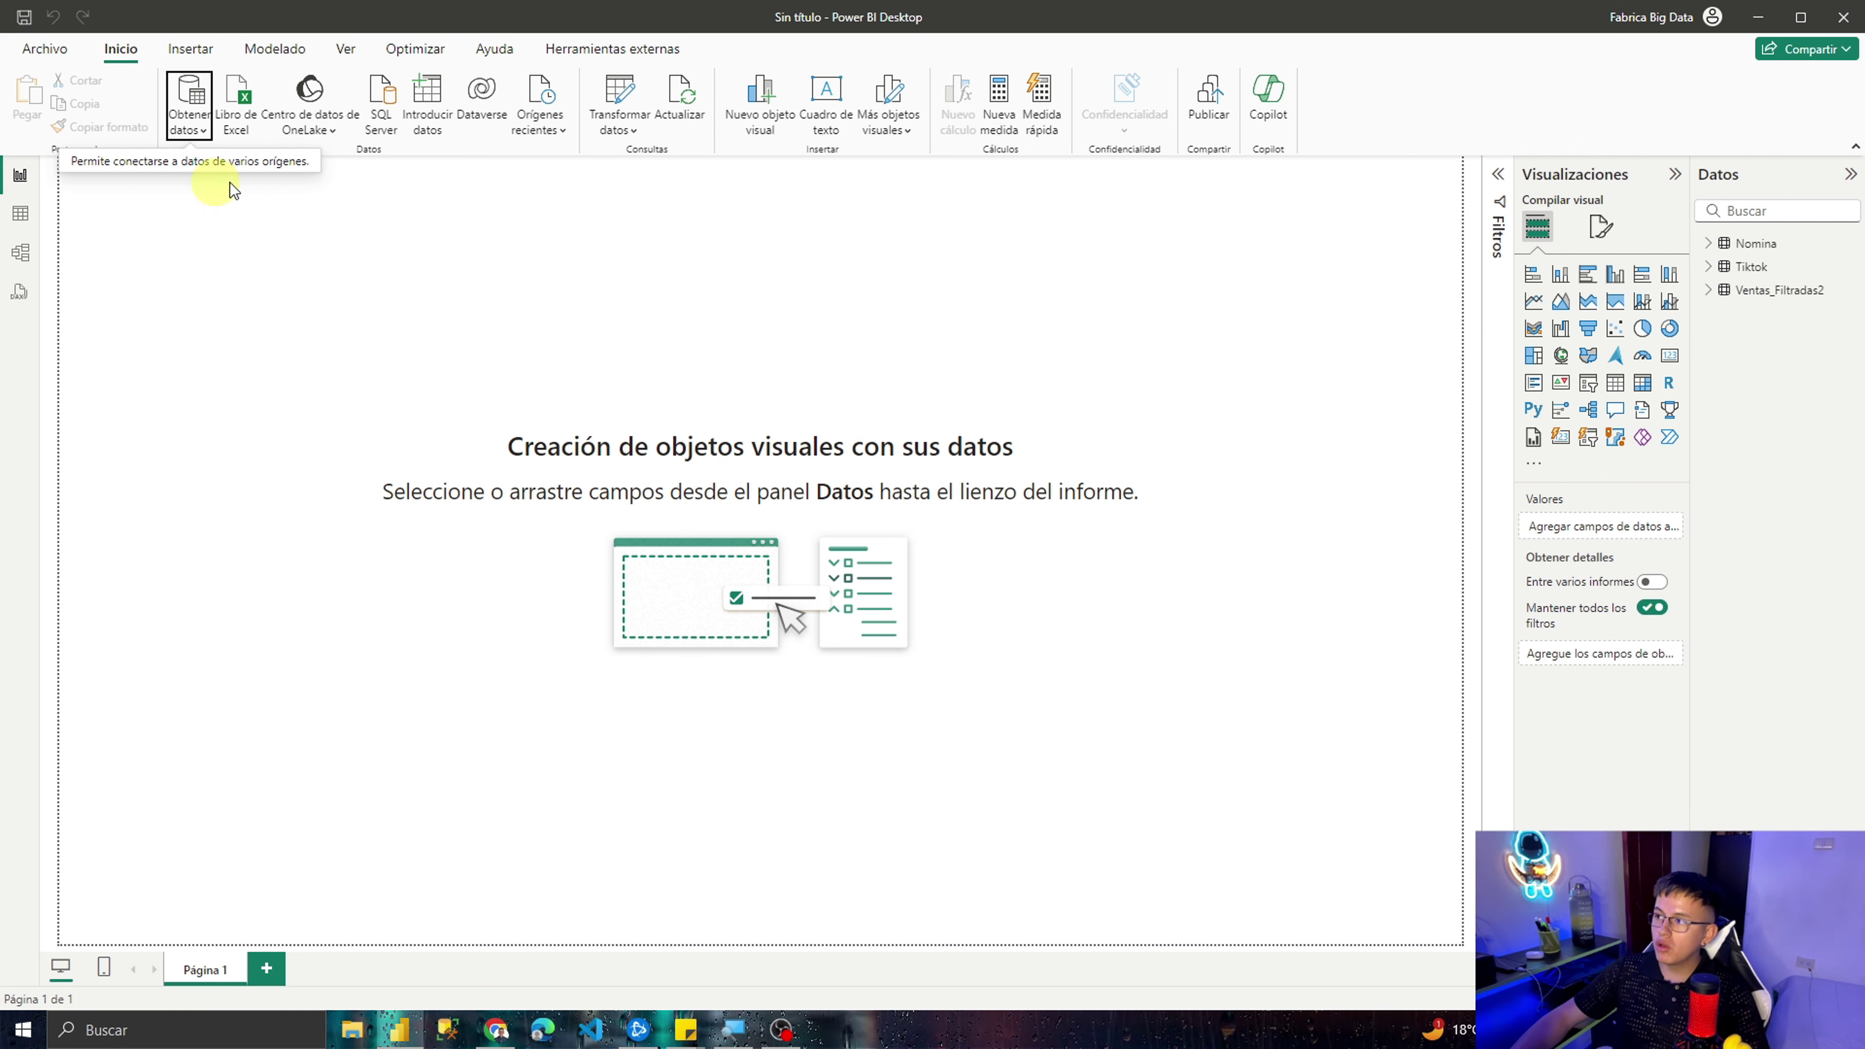
{"action": "left_click", "coordinate": [14, 216]}
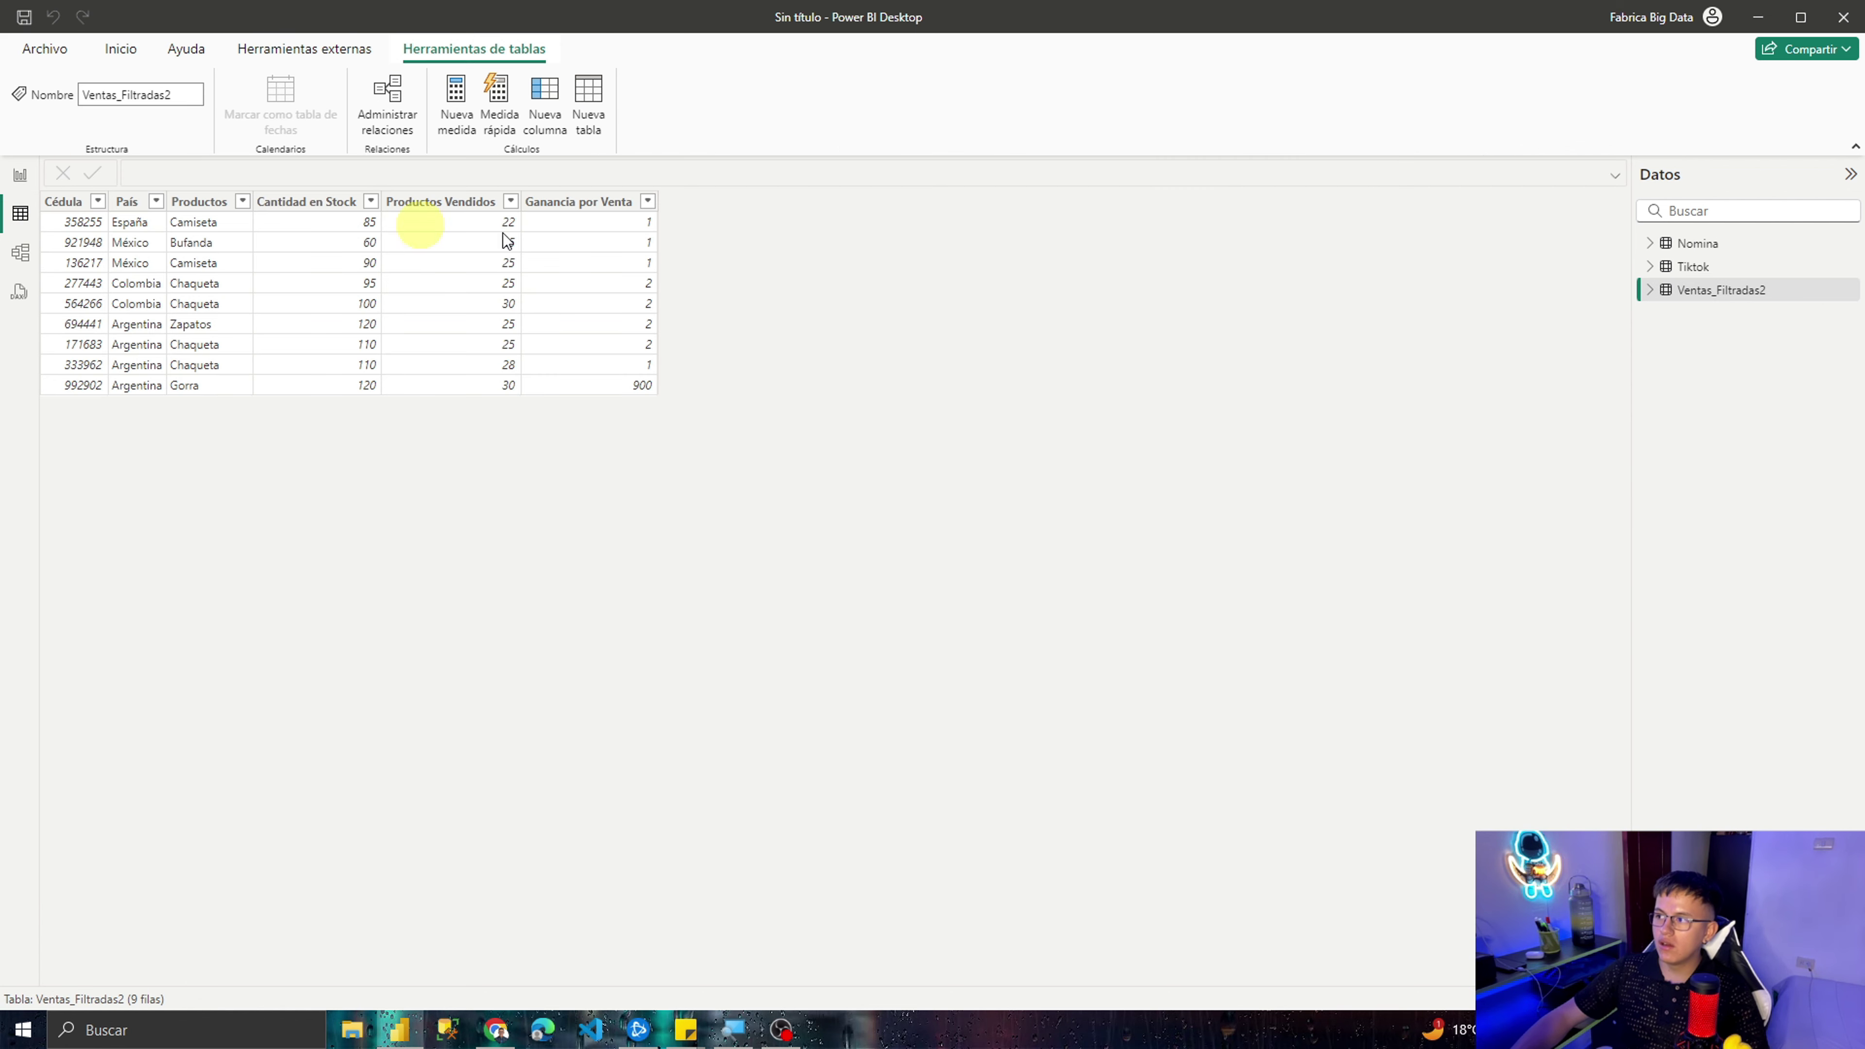
{"action": "left_click", "coordinate": [1751, 273]}
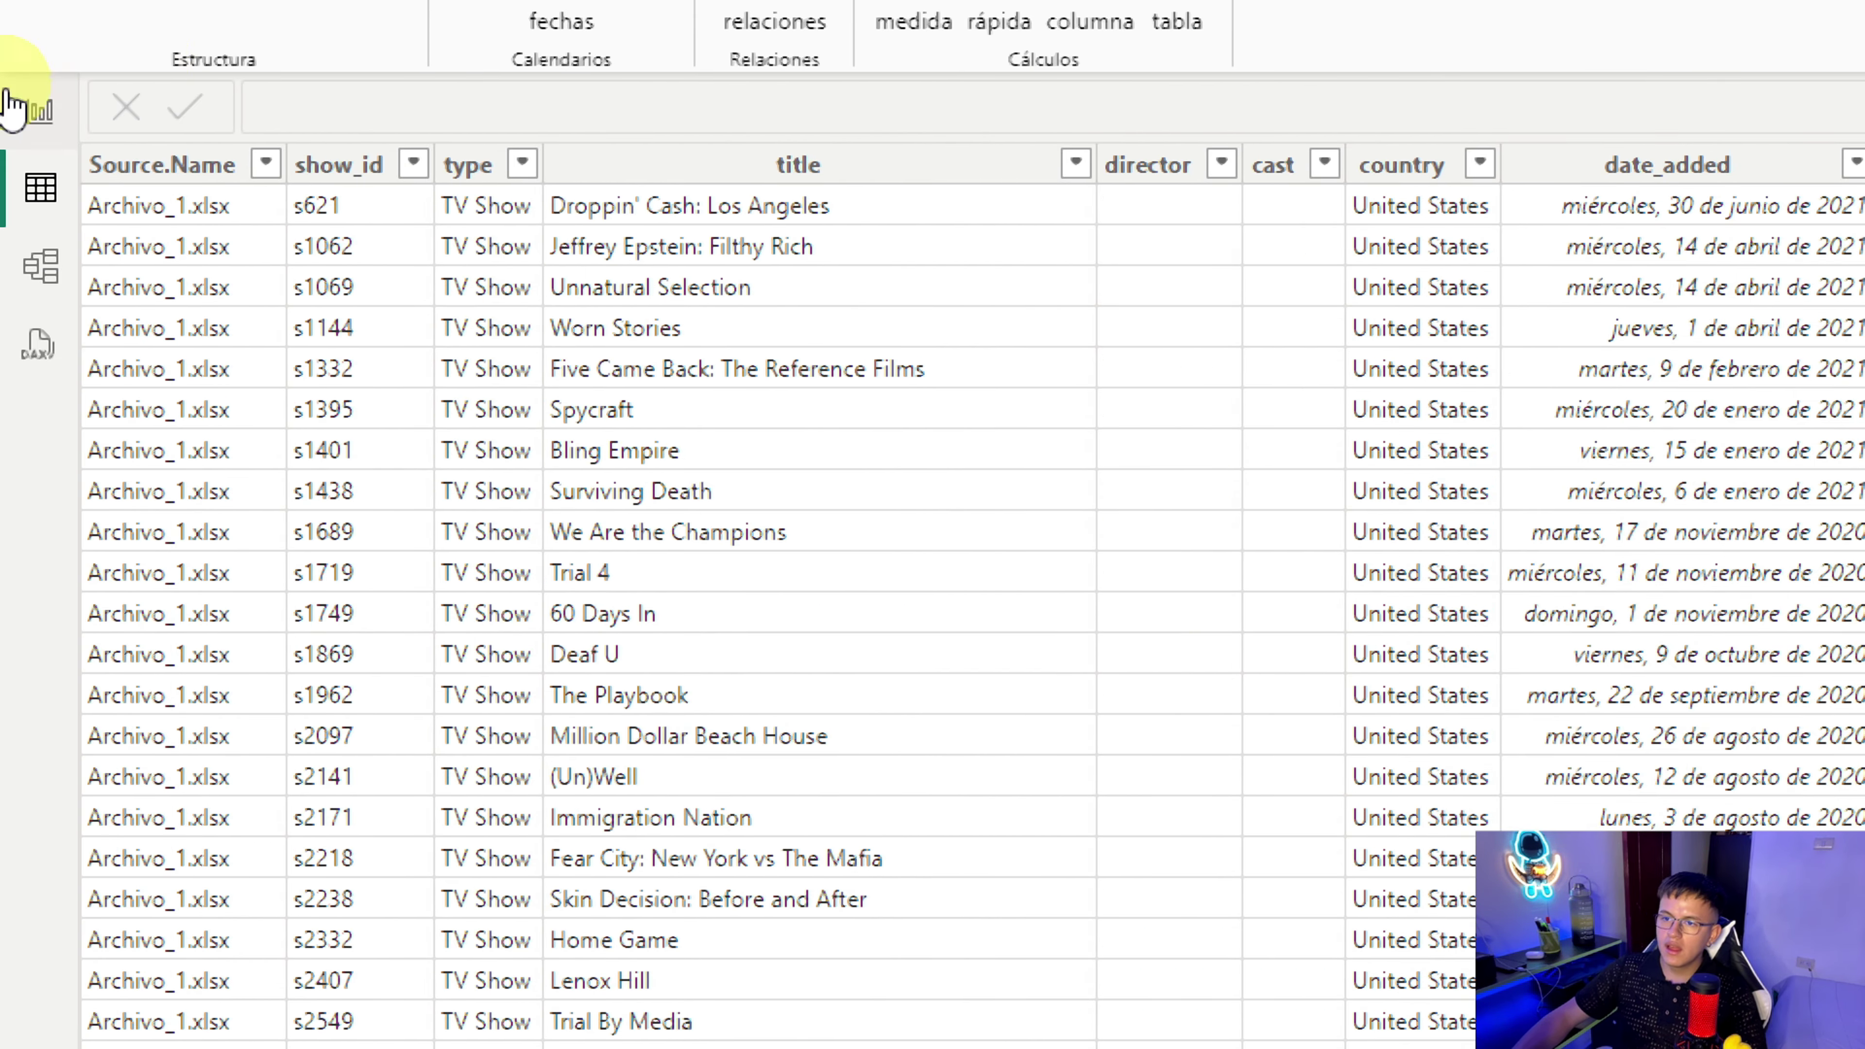
Step: Filter the Source.Name column of the Tiktok table to Archivo_1.xlsx and look through its rows
{"action": "left_click", "coordinate": [267, 165]}
{"action": "left_click", "coordinate": [267, 164]}
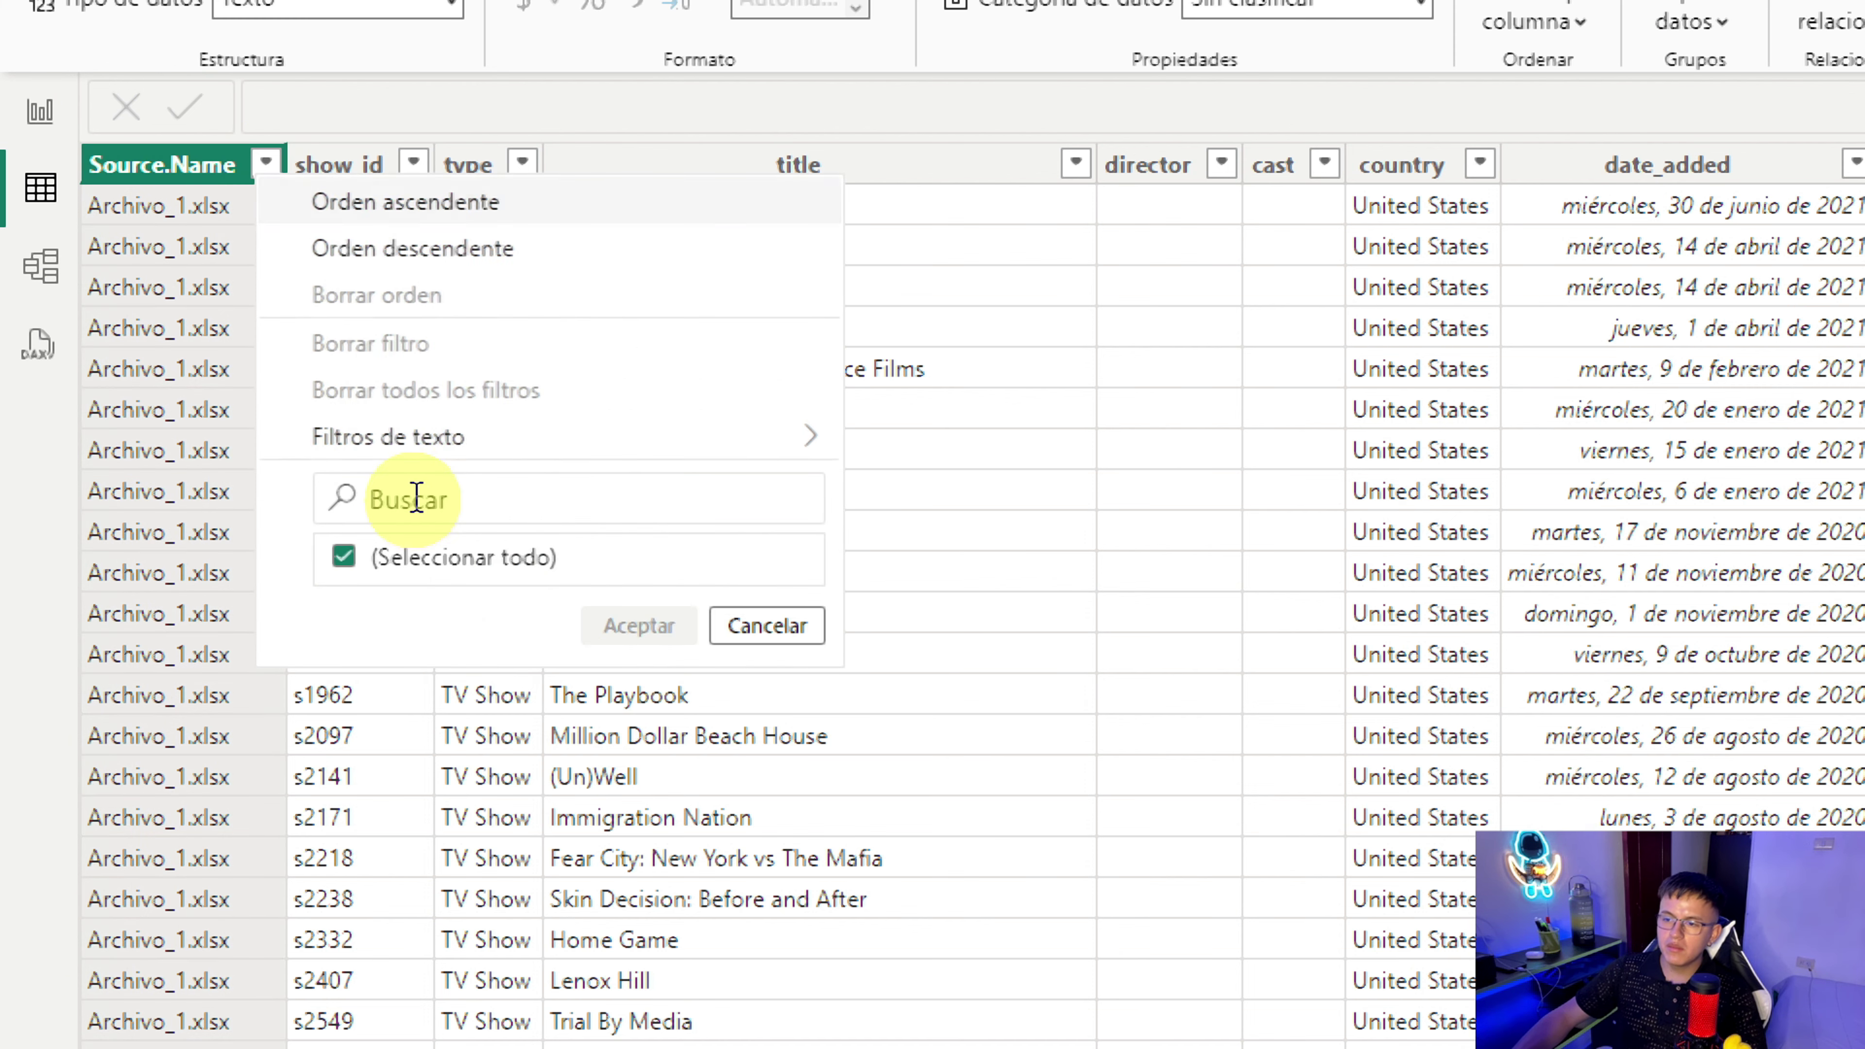
{"action": "left_click", "coordinate": [433, 565]}
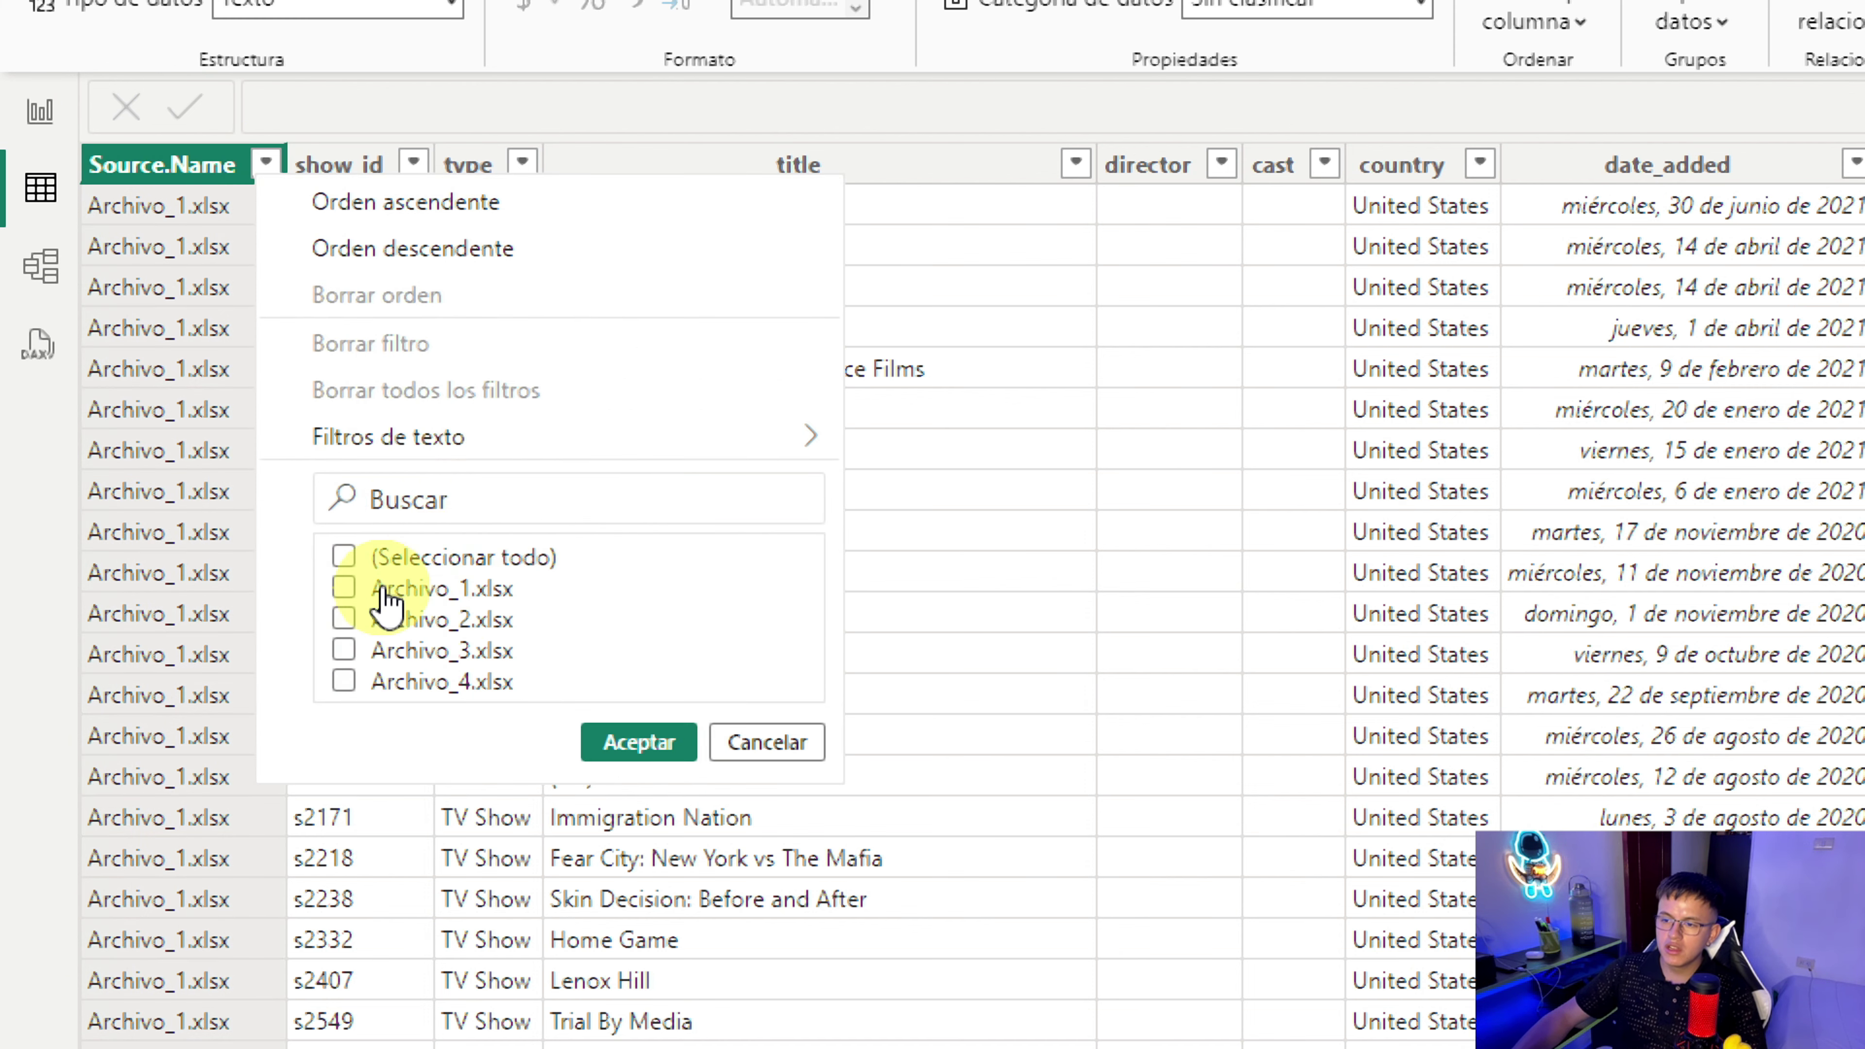
{"action": "left_click", "coordinate": [397, 588]}
{"action": "left_click", "coordinate": [596, 745]}
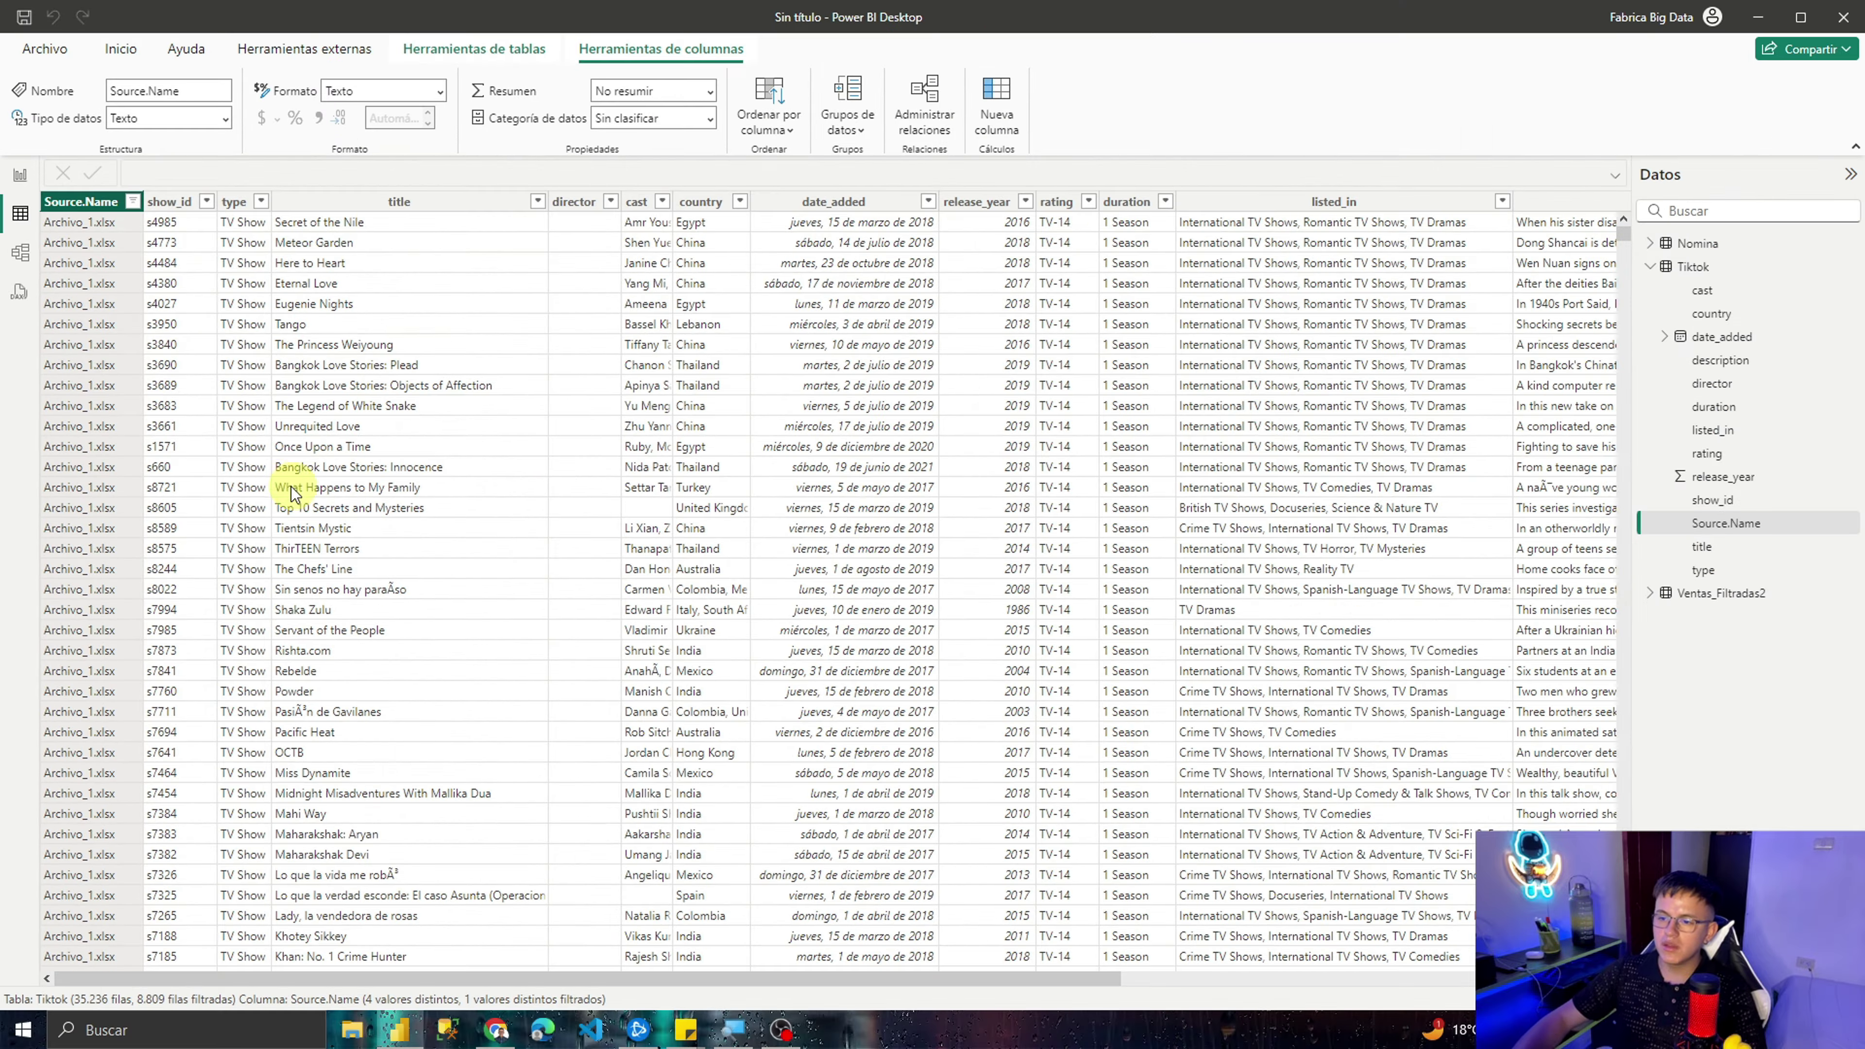
{"action": "left_click_drag", "start_coordinate": [767, 981], "coordinate": [136, 721]}
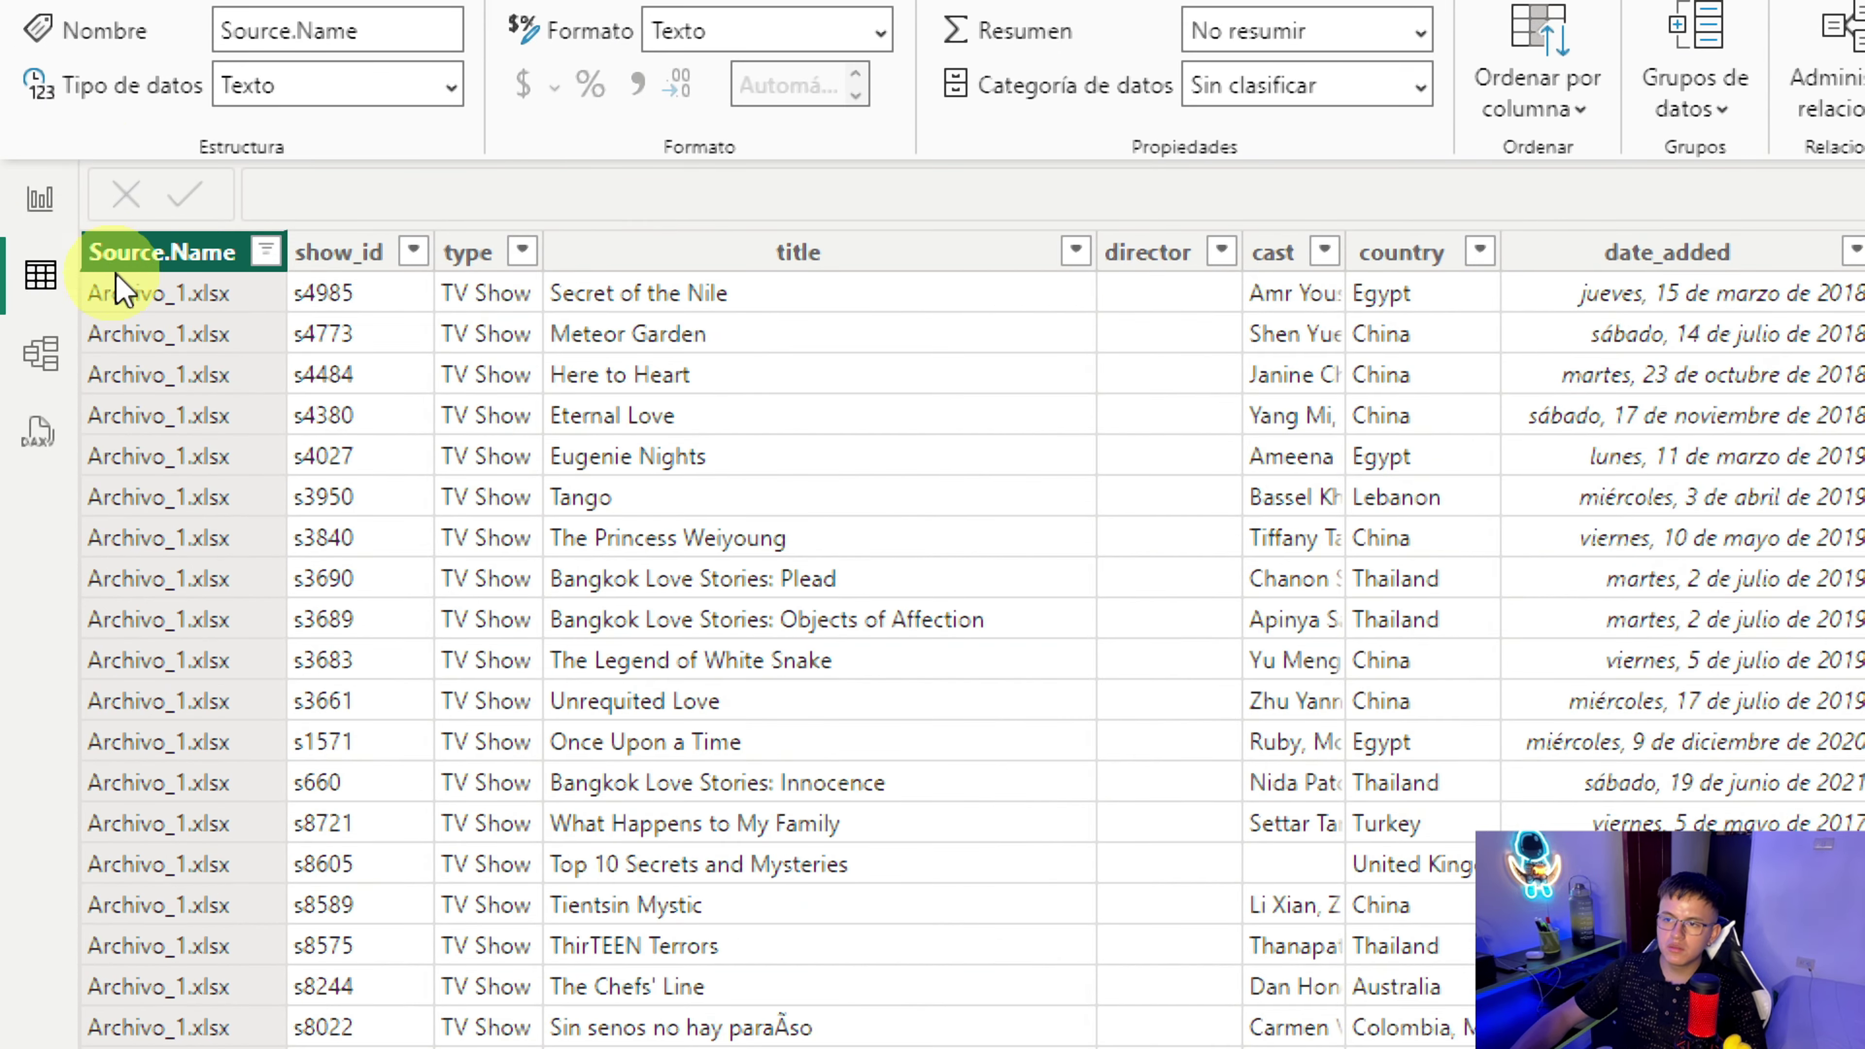
Step: Change the Source.Name filter of the Tiktok table to show only Archivo_2.xlsx
{"action": "left_click", "coordinate": [266, 251]}
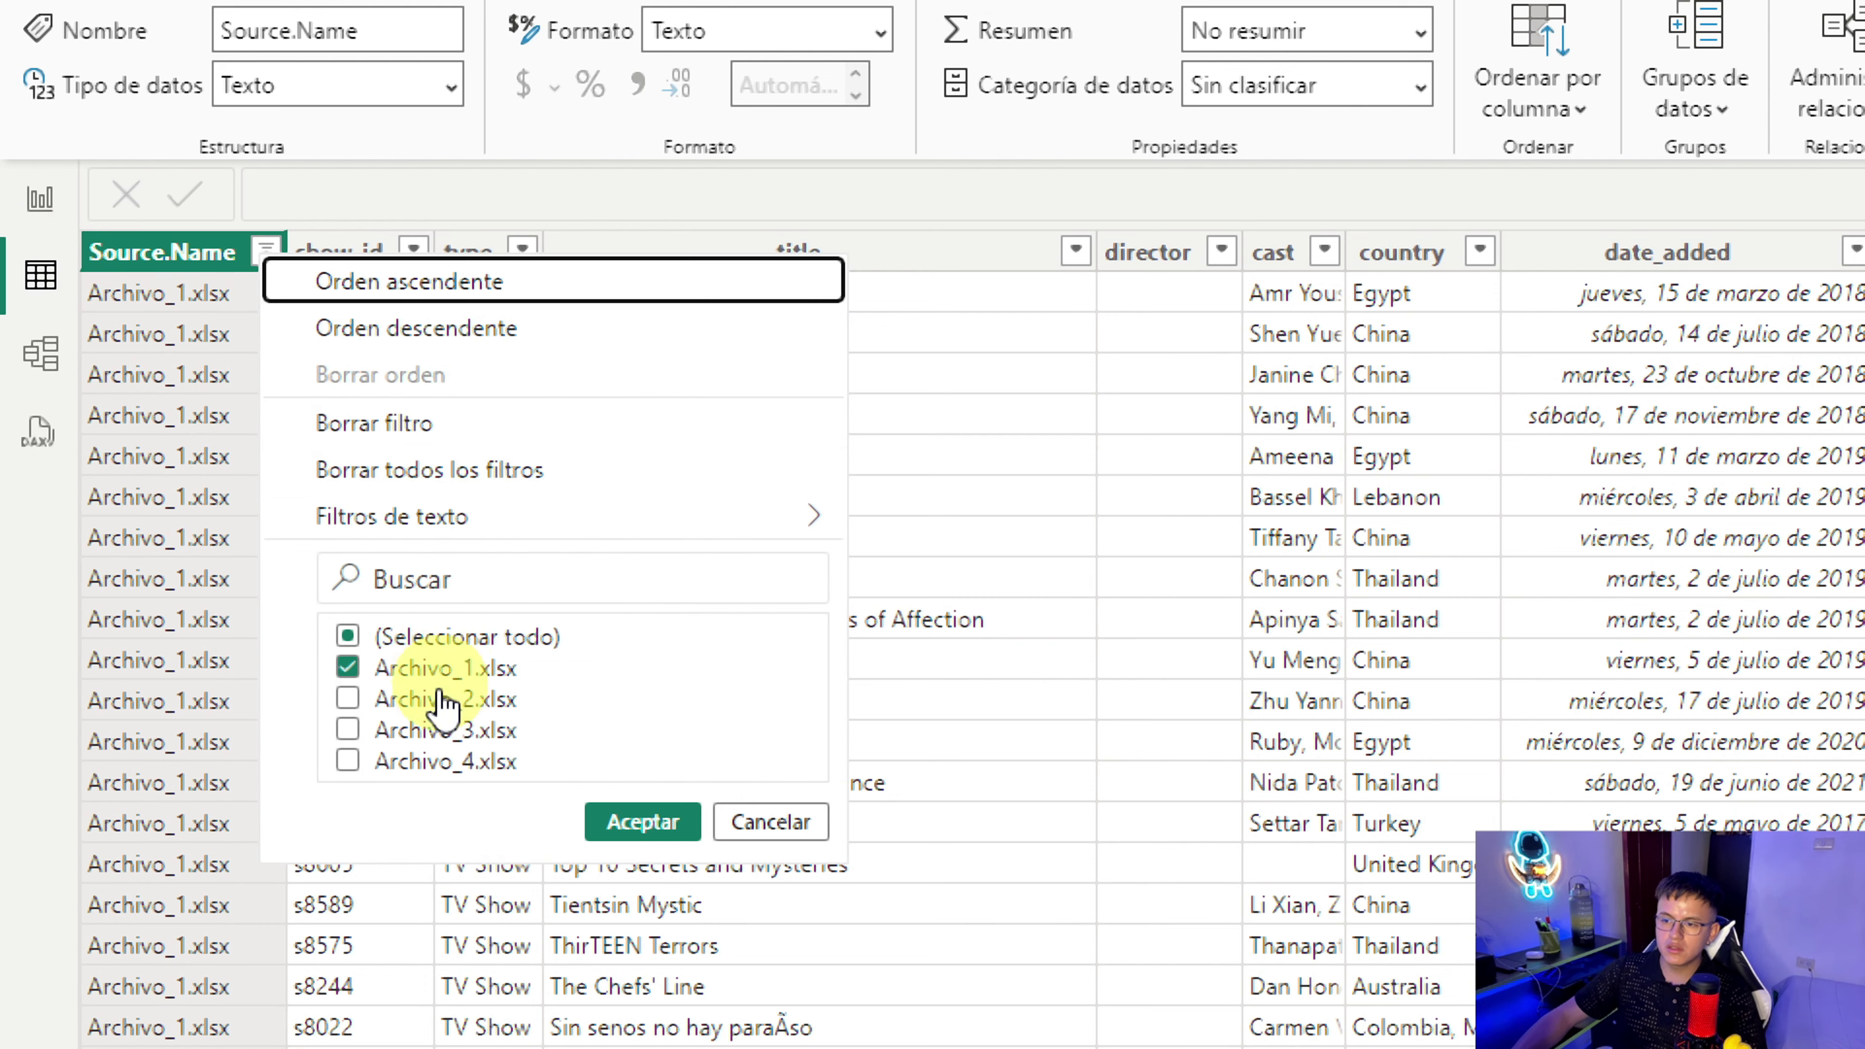
{"action": "left_click", "coordinate": [433, 667]}
{"action": "left_click", "coordinate": [434, 698]}
{"action": "left_click", "coordinate": [633, 821]}
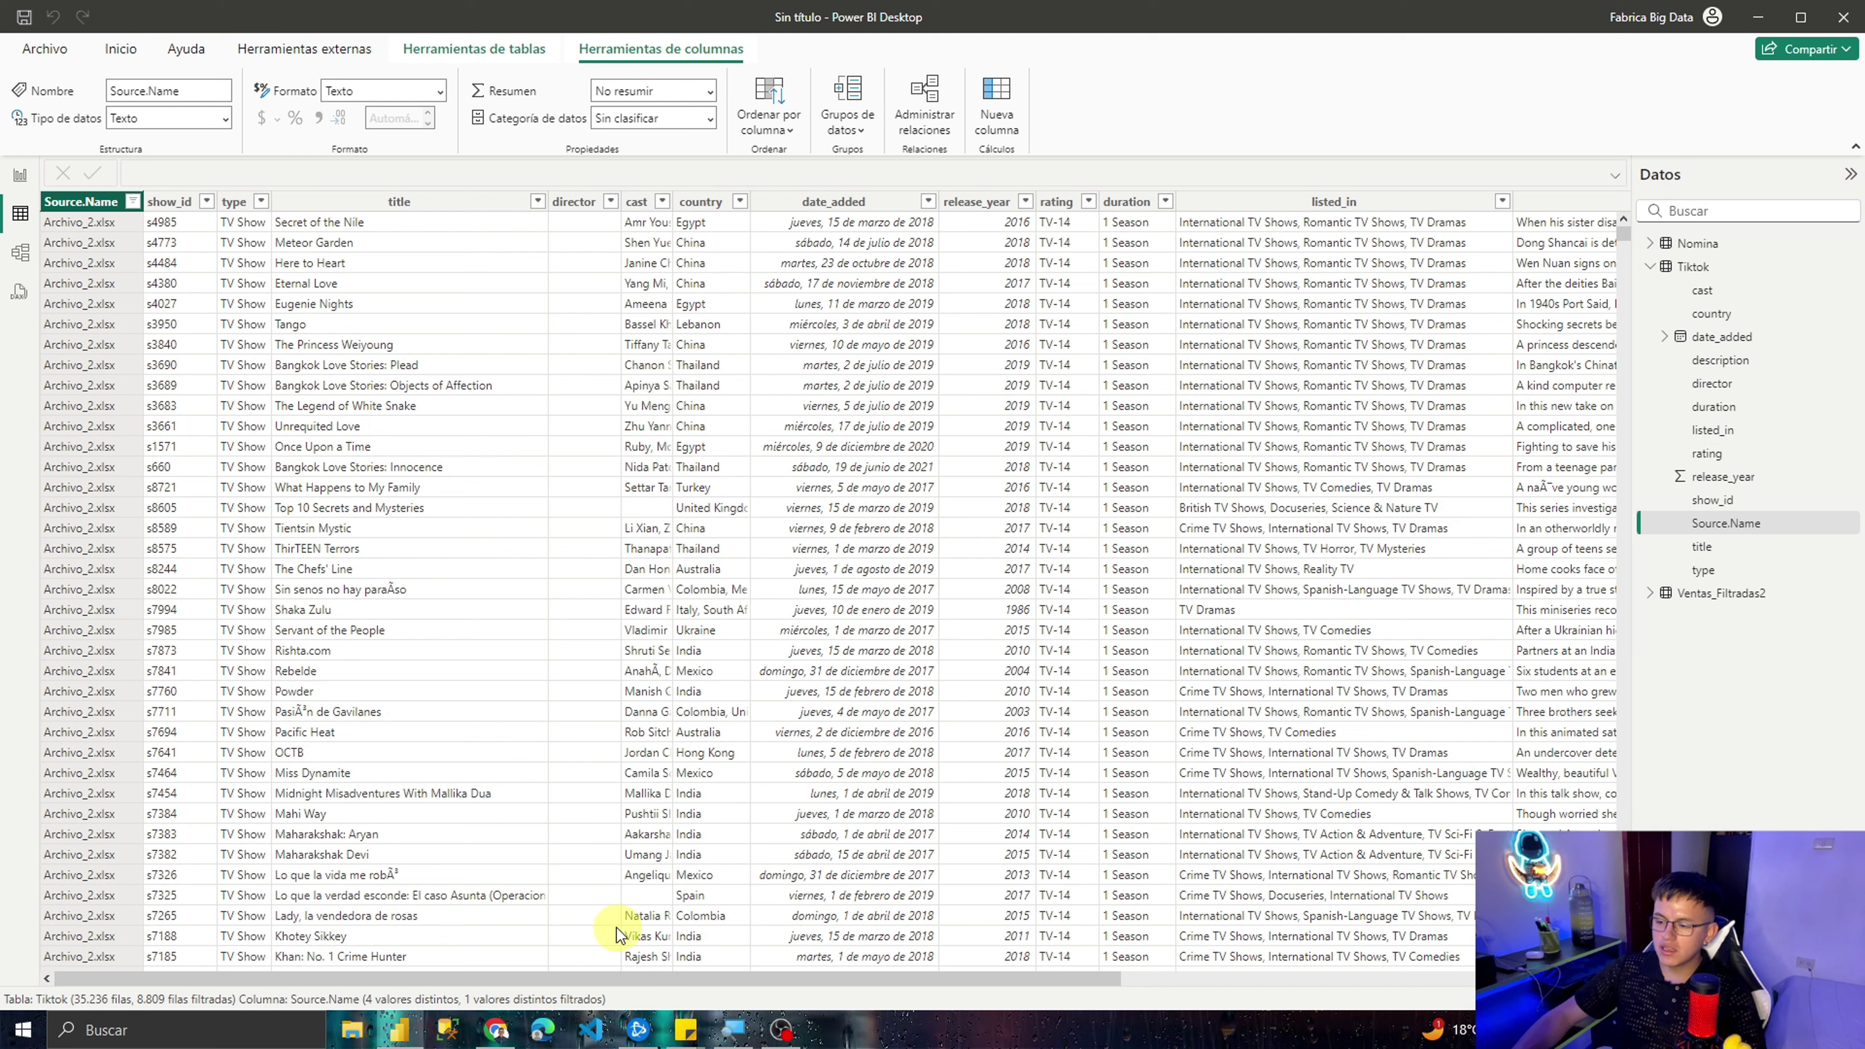
Step: Open the Tiktok folder in File Explorer and duplicate Archivo_4.xlsx inside it
{"action": "left_click", "coordinate": [360, 1028]}
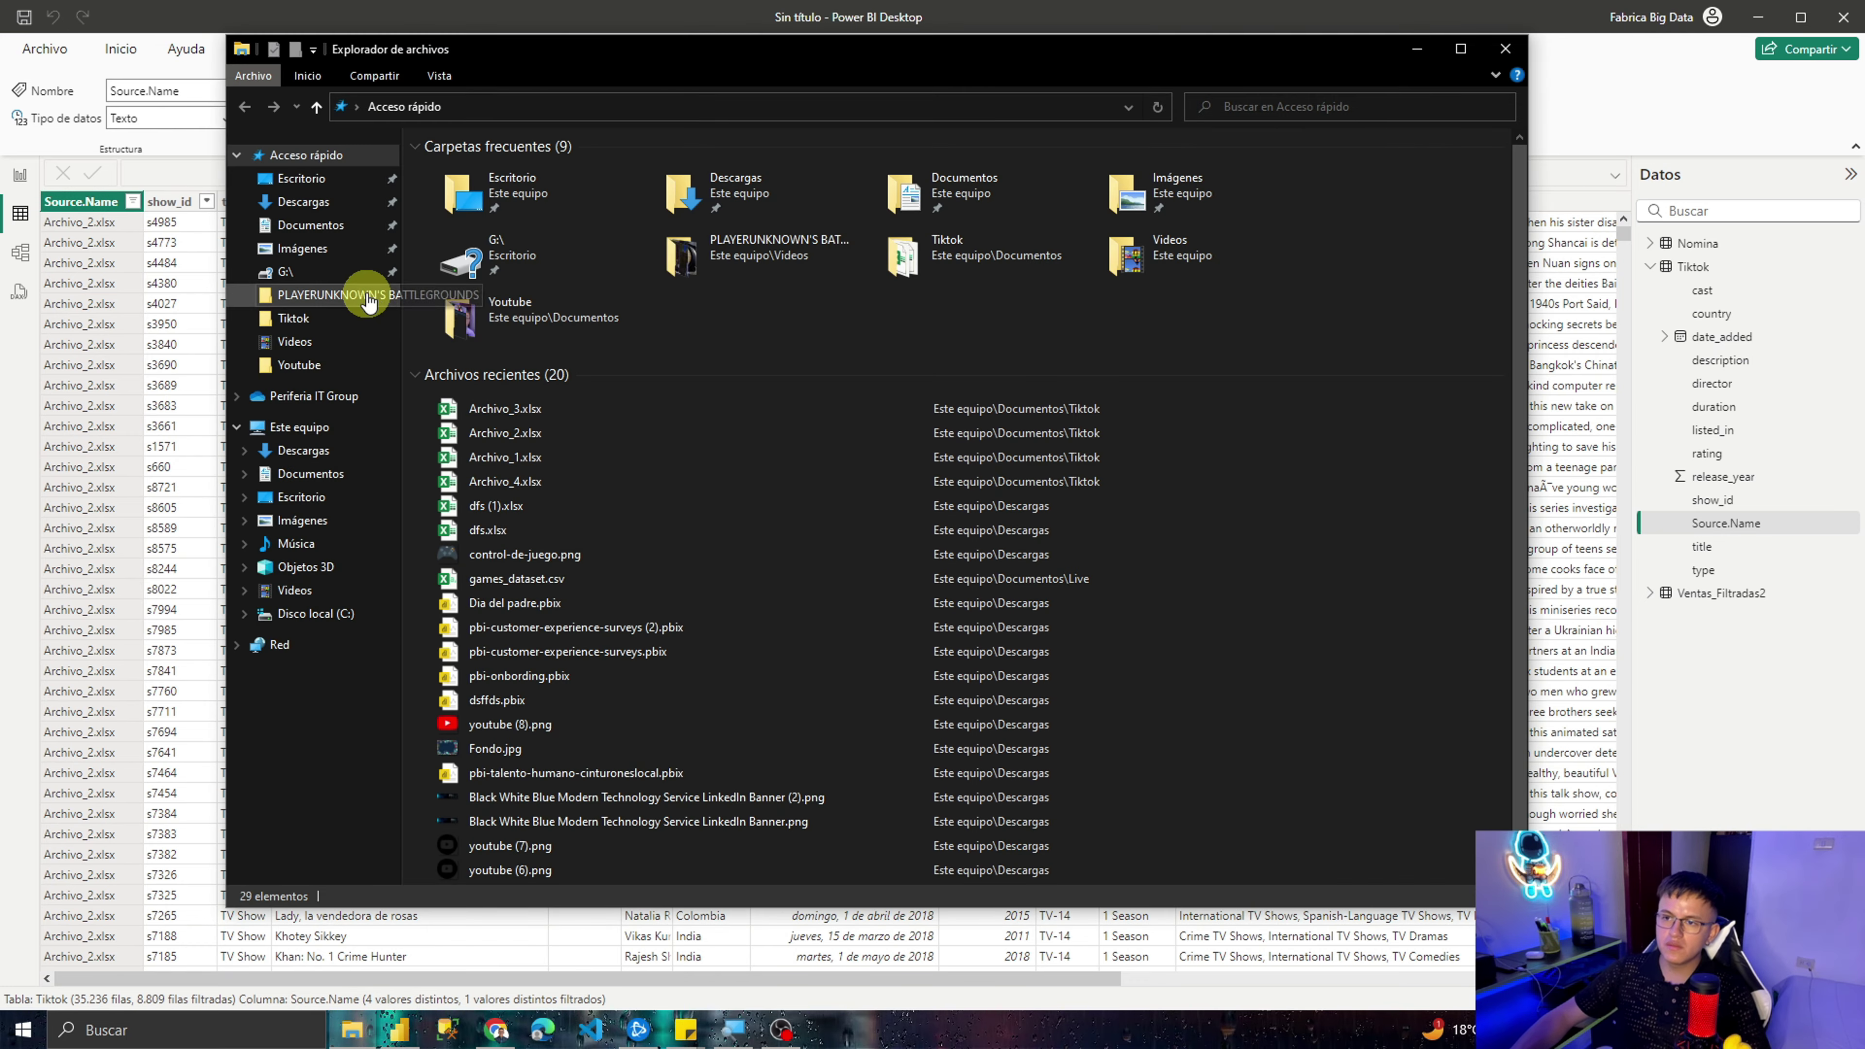
{"action": "left_click", "coordinate": [341, 318]}
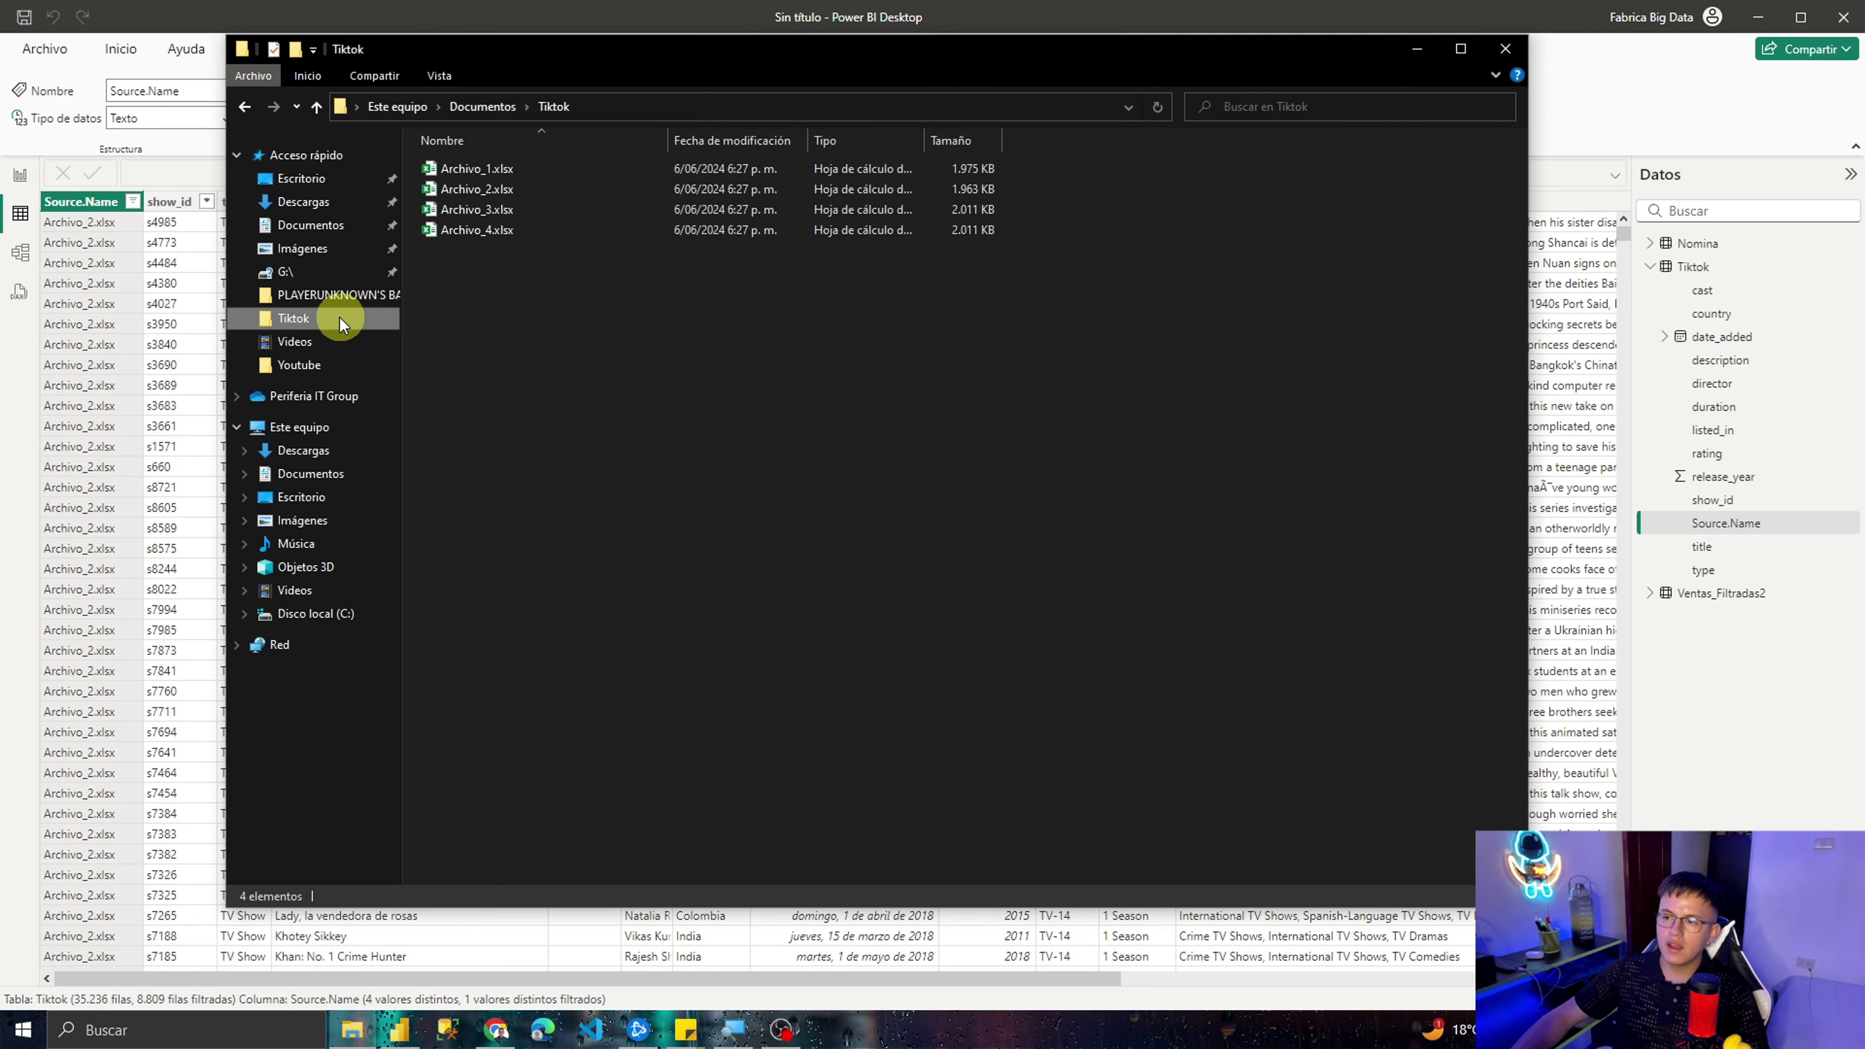
{"action": "left_click", "coordinate": [743, 438]}
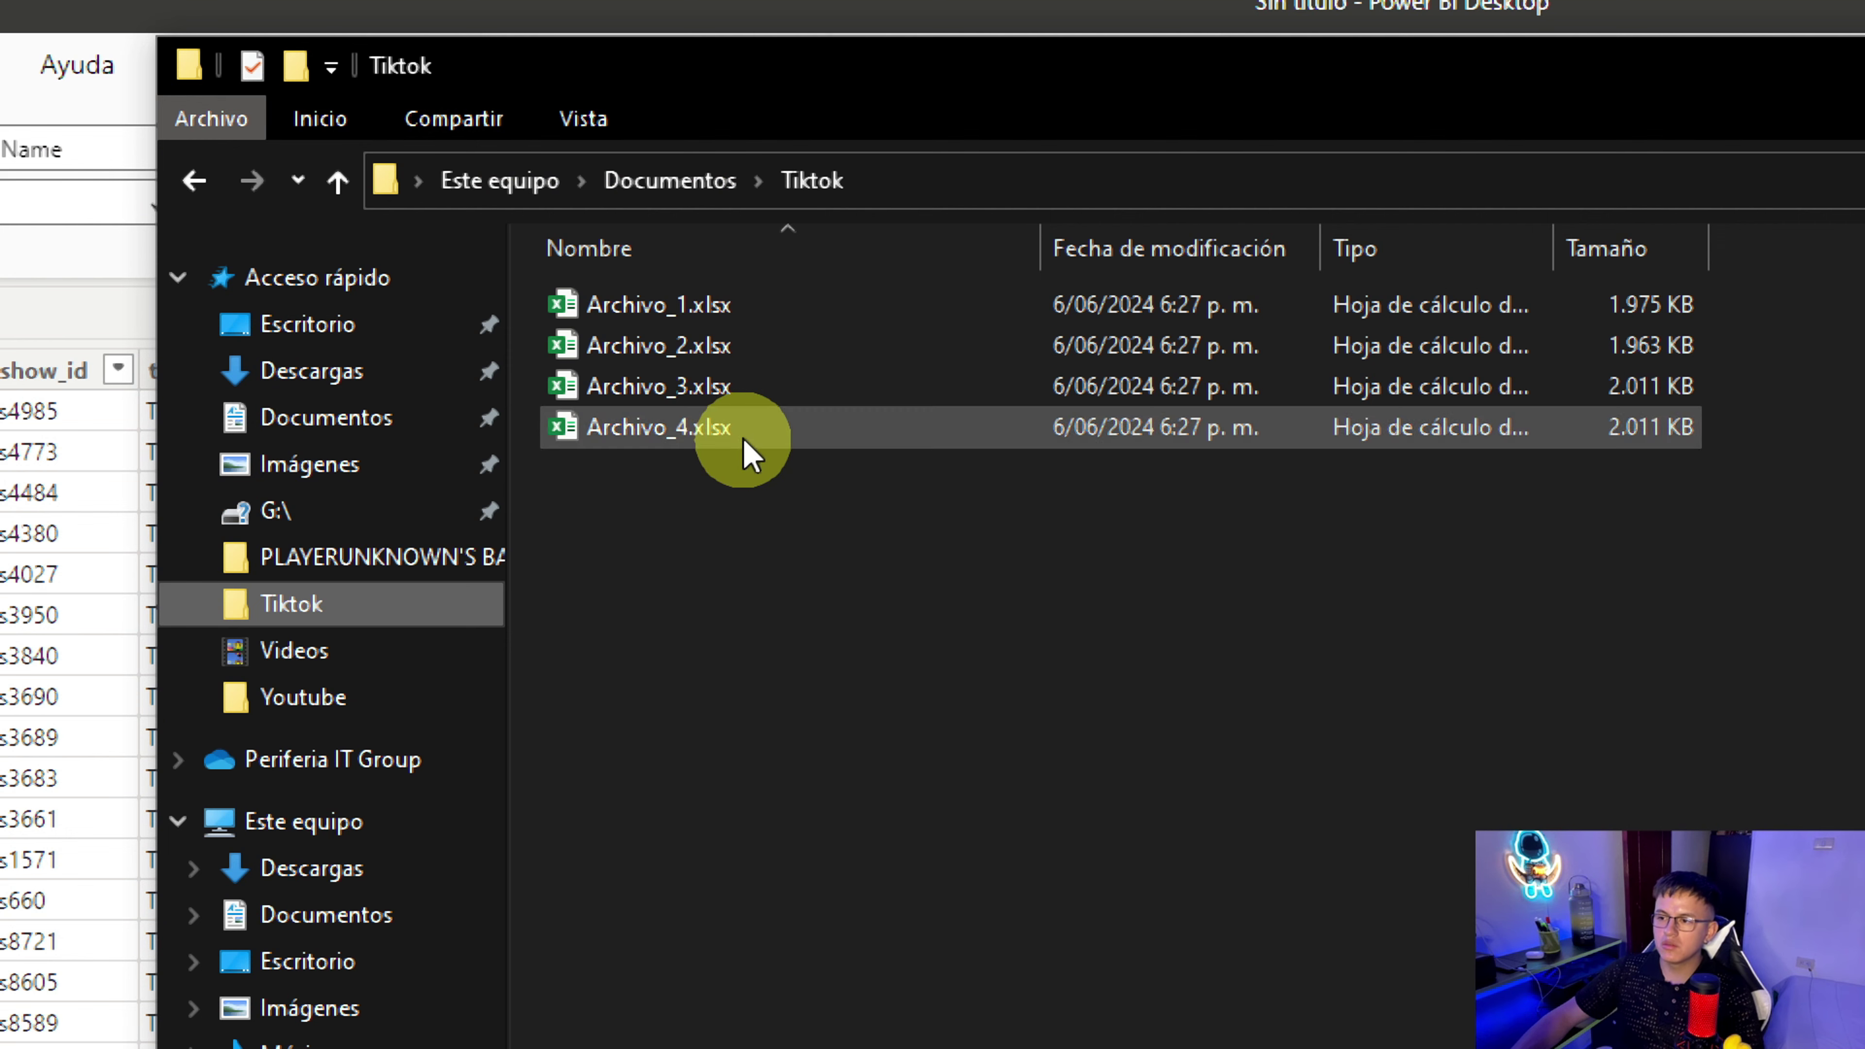
{"action": "key", "text": "ctrl+c"}
{"action": "key", "text": "ctrl+v"}
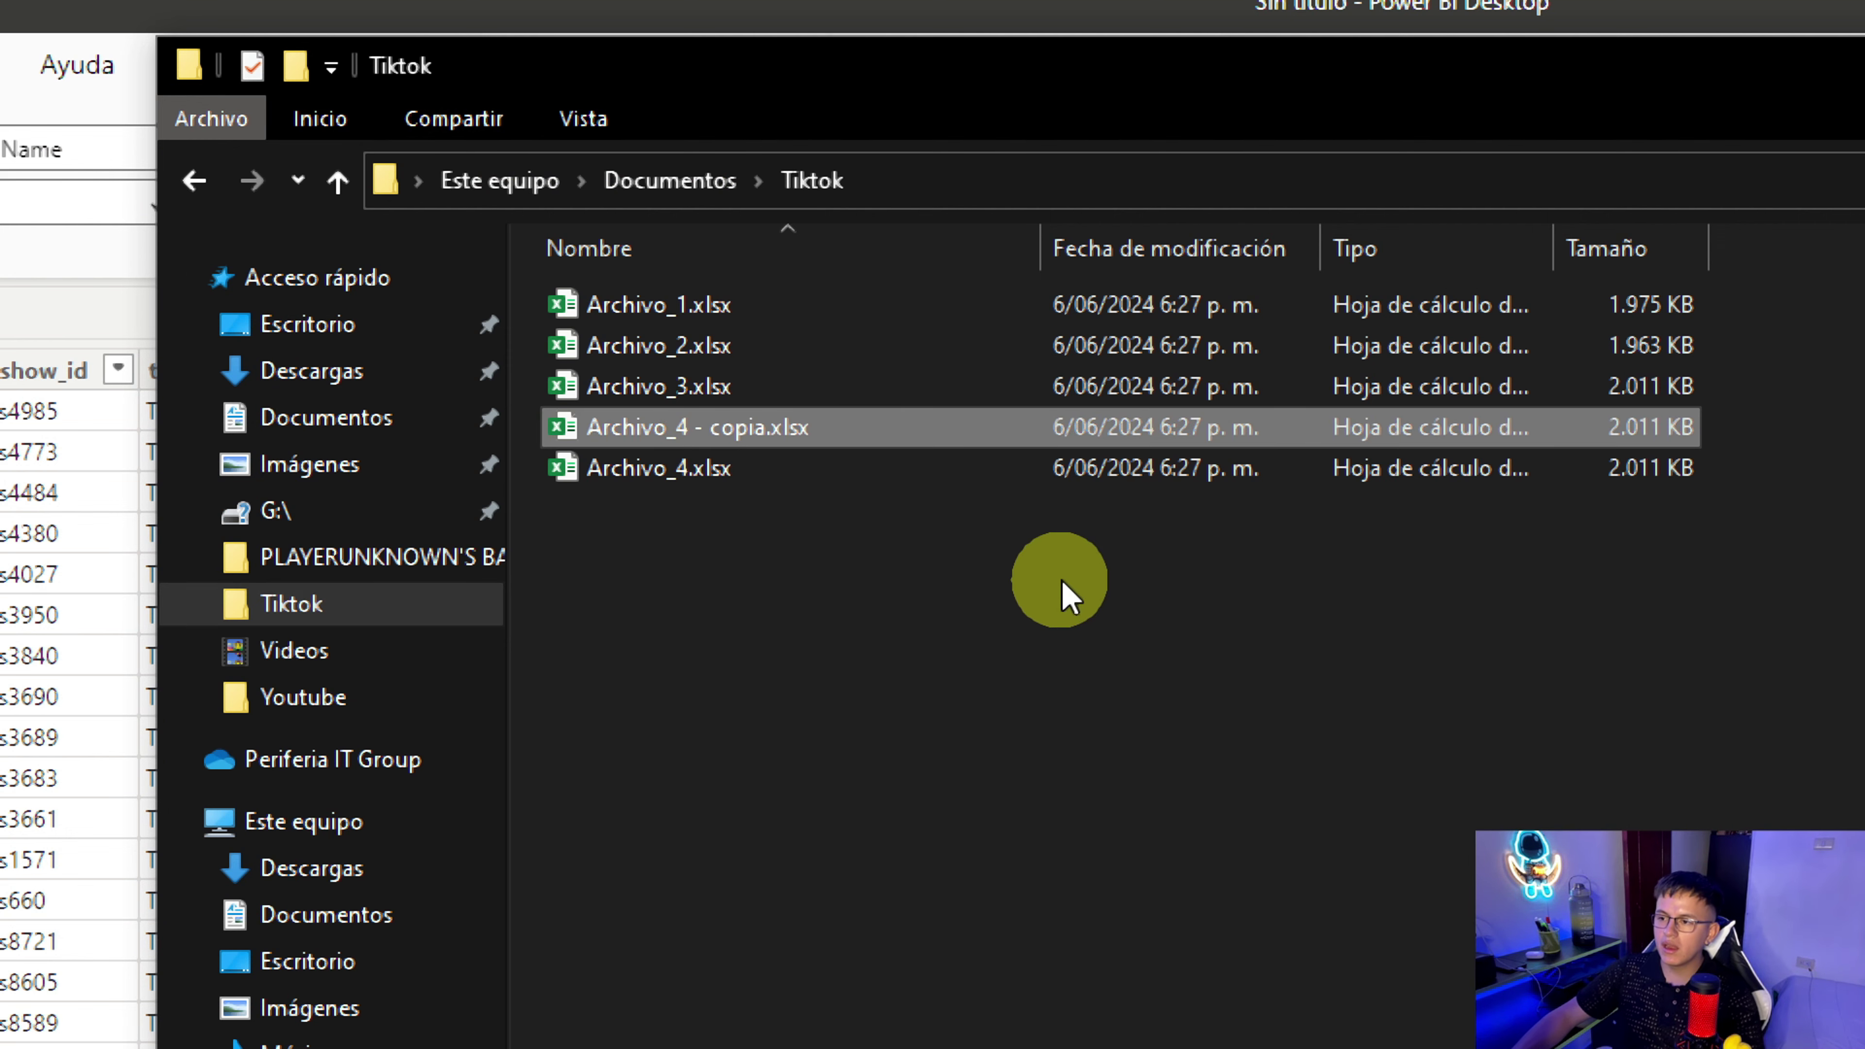
Step: Rename the copied file in the Tiktok folder as Archivo_5.xlsx
{"action": "key", "text": "F2"}
{"action": "key", "text": "Home"}
{"action": "key", "text": "Right"}
{"action": "key", "text": "Right"}
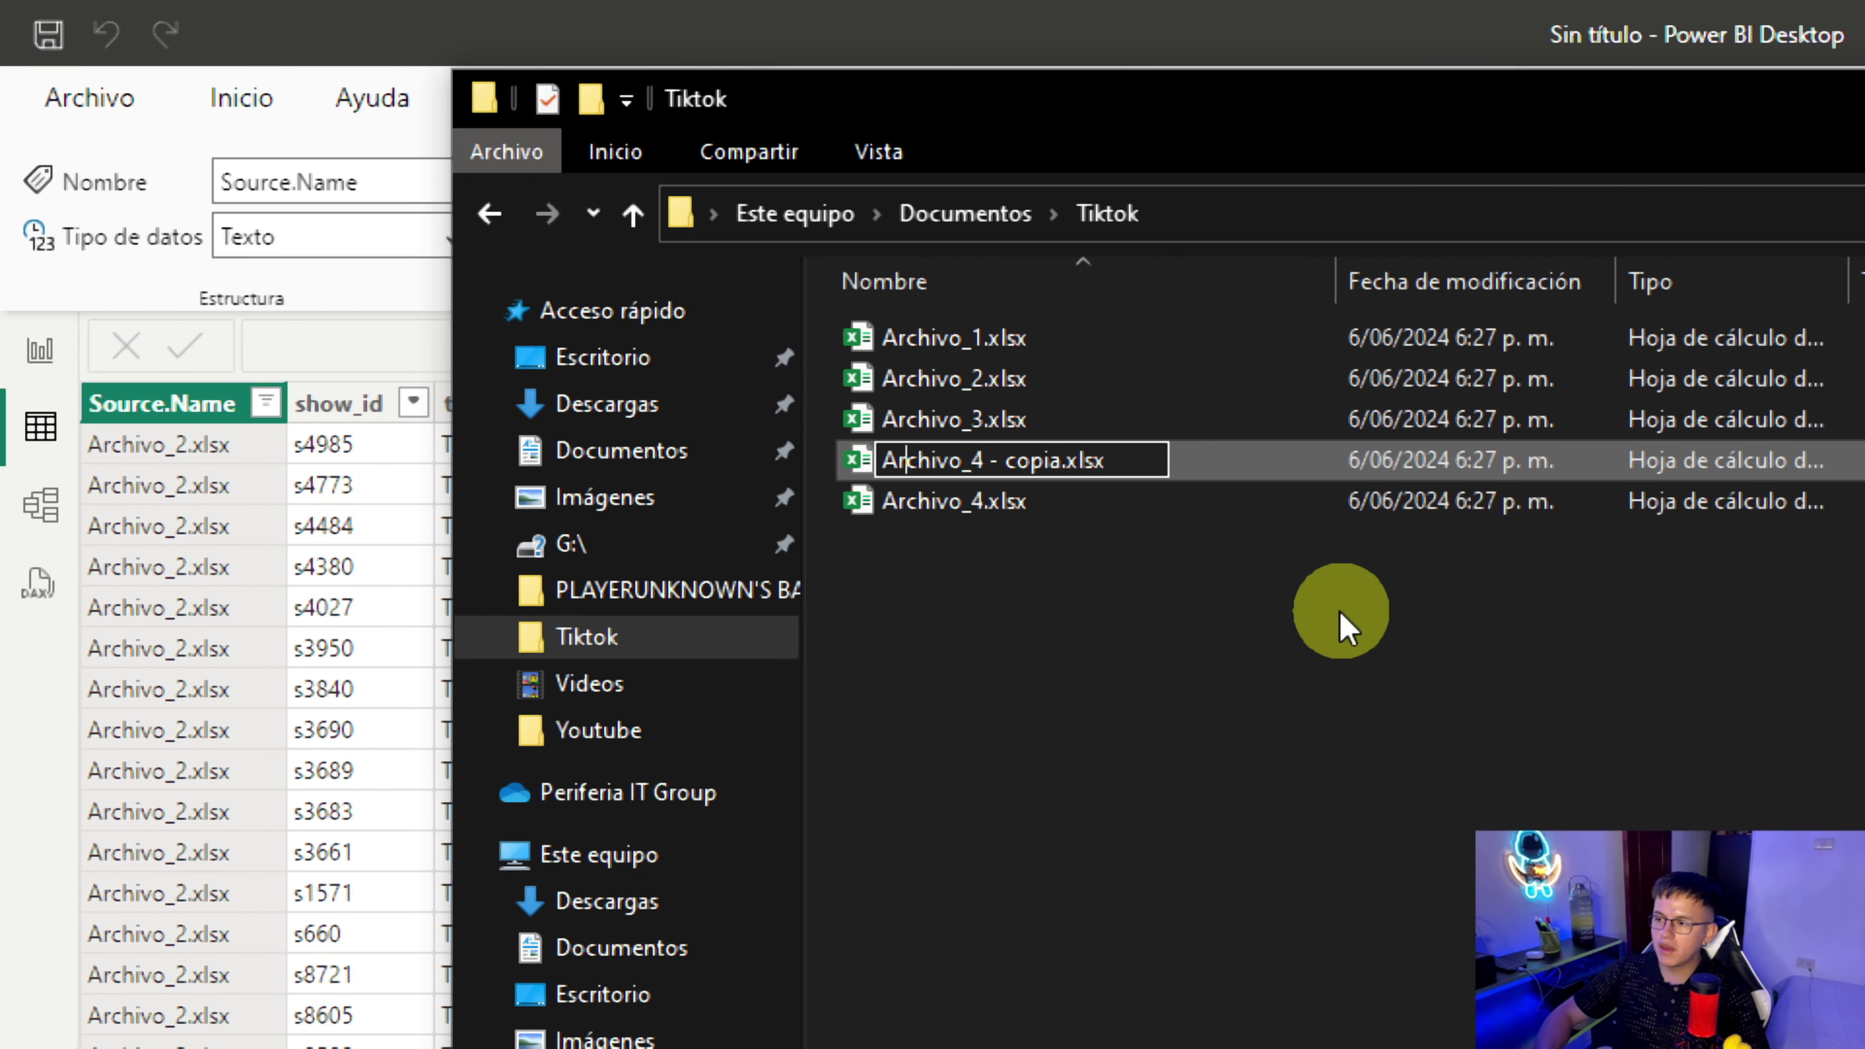
{"action": "key", "text": "Right"}
{"action": "key", "text": "Right"}
{"action": "key", "text": "Right"}
{"action": "key", "text": "Right"}
{"action": "key", "text": "BackSpace"}
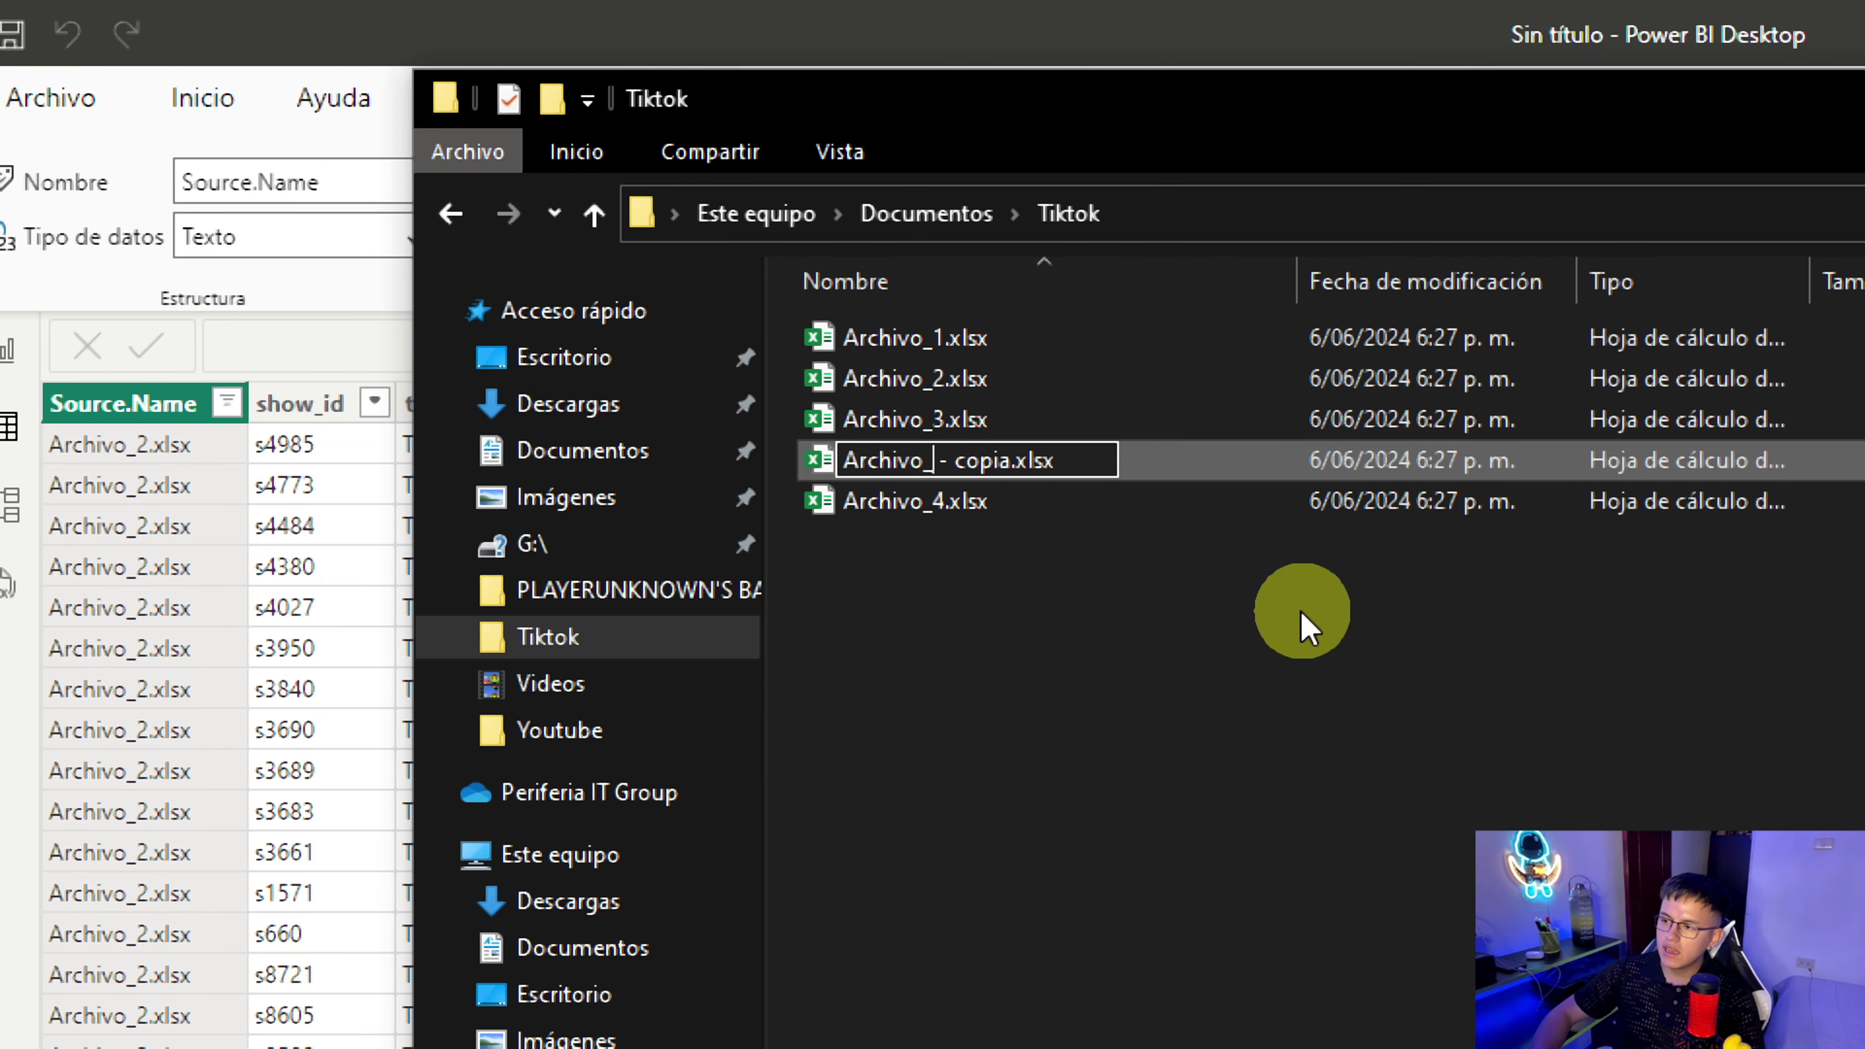
{"action": "type", "text": "5"}
{"action": "key", "text": "shift+Right"}
{"action": "key", "text": "shift+Right"}
{"action": "key", "text": "shift+Right"}
{"action": "key", "text": "shift+Right"}
{"action": "key", "text": "shift+Right"}
{"action": "key", "text": "shift+Right"}
{"action": "key", "text": "shift+Right"}
{"action": "key", "text": "shift+Right"}
{"action": "key", "text": "shift+Right"}
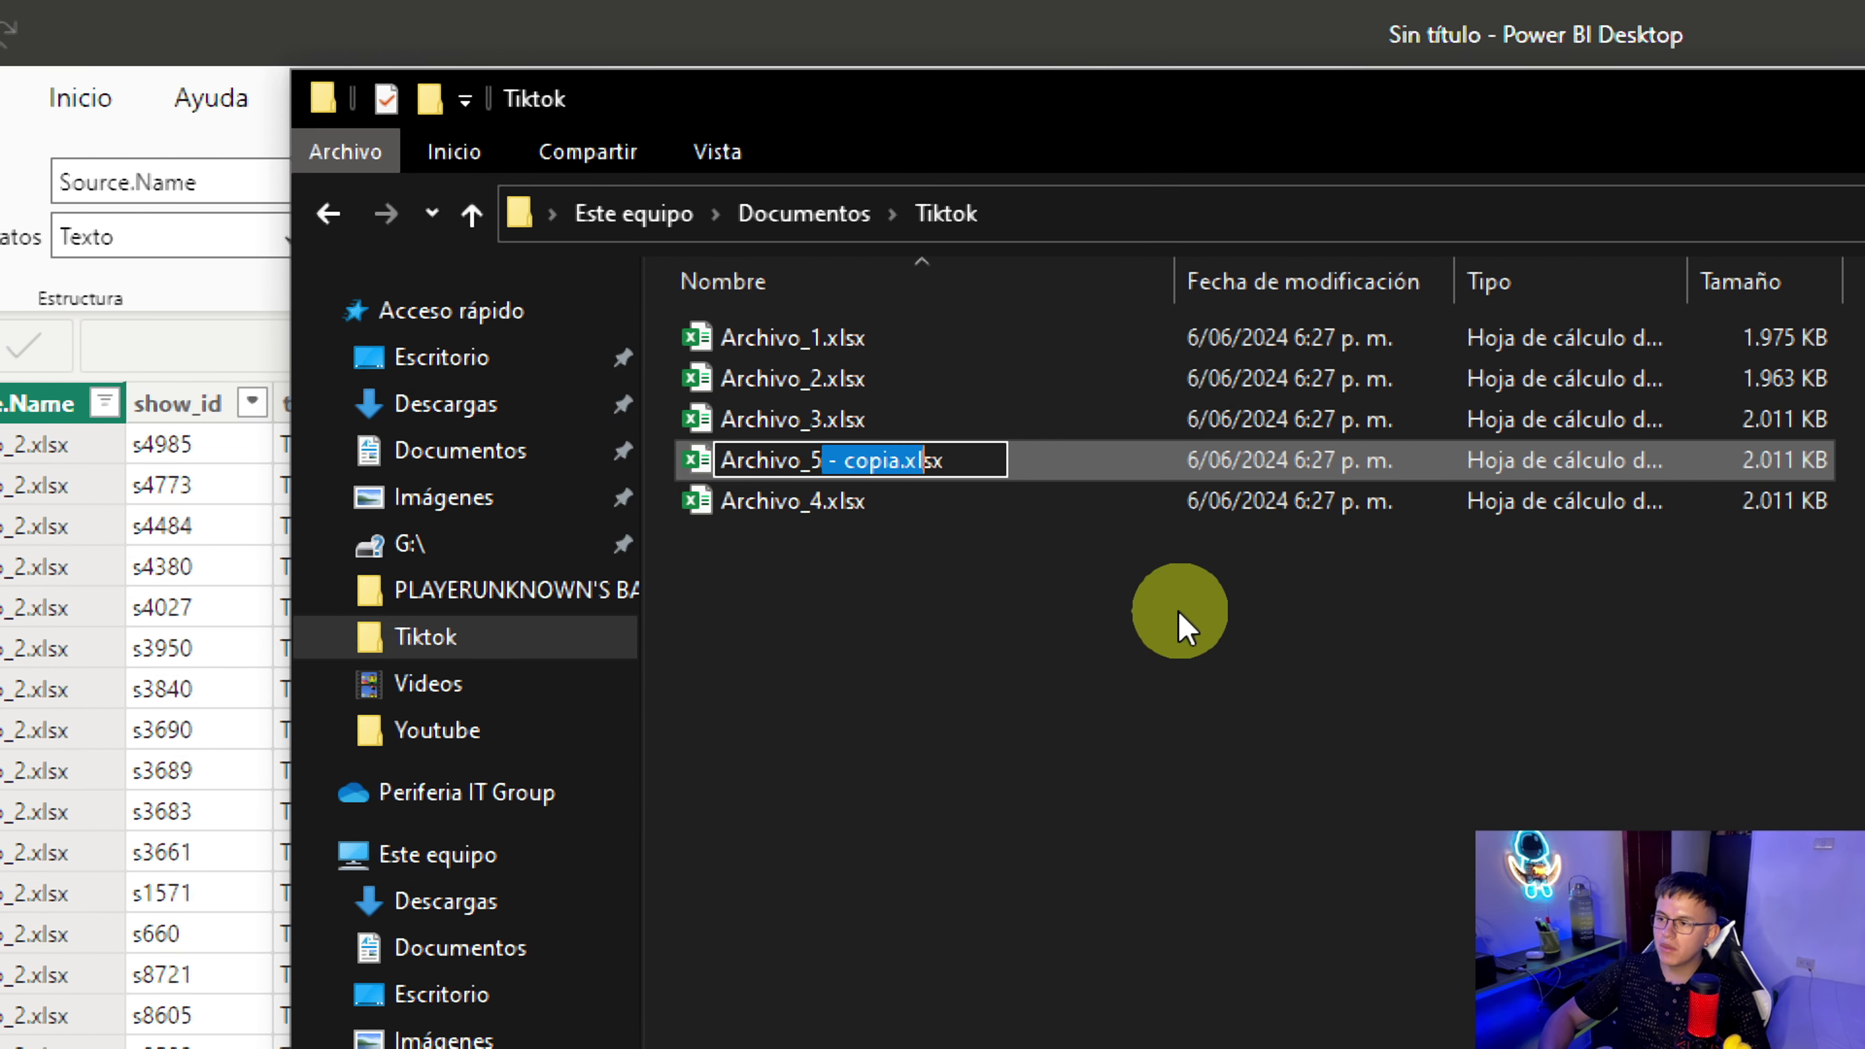
{"action": "type", "text": "."}
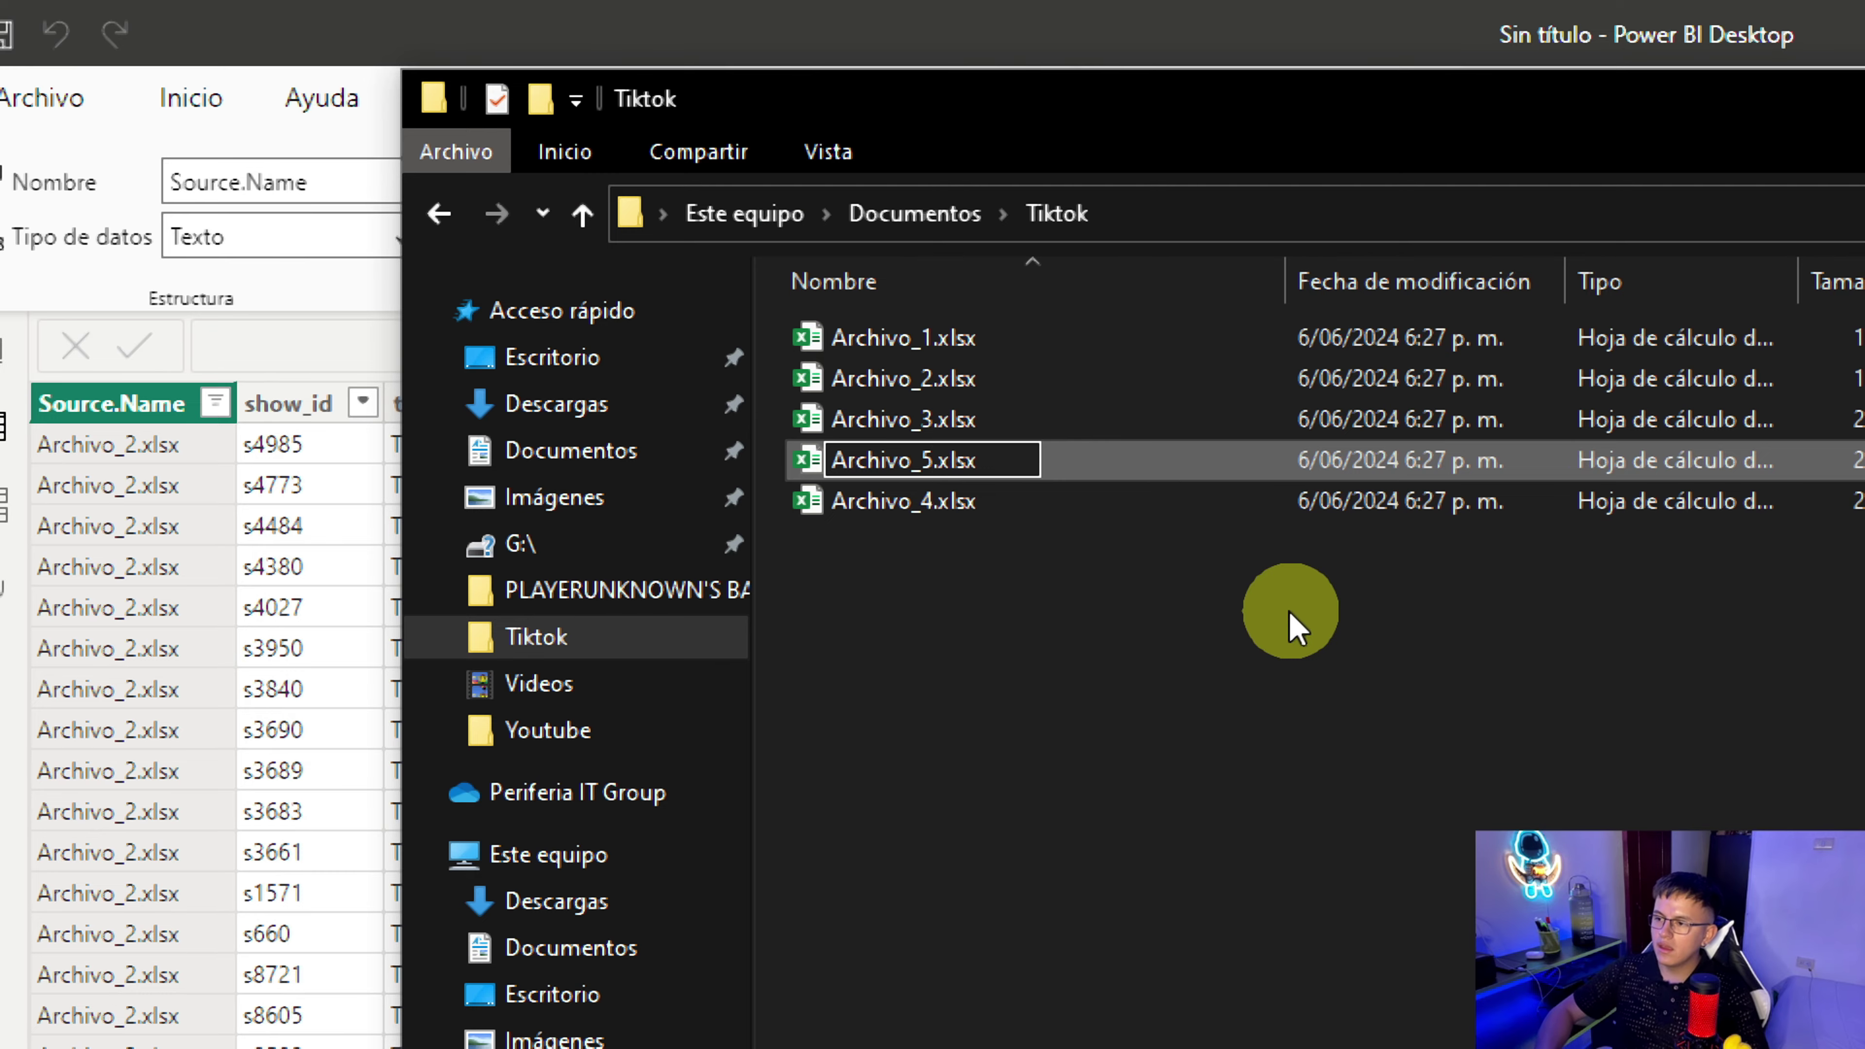
{"action": "key", "text": "Return"}
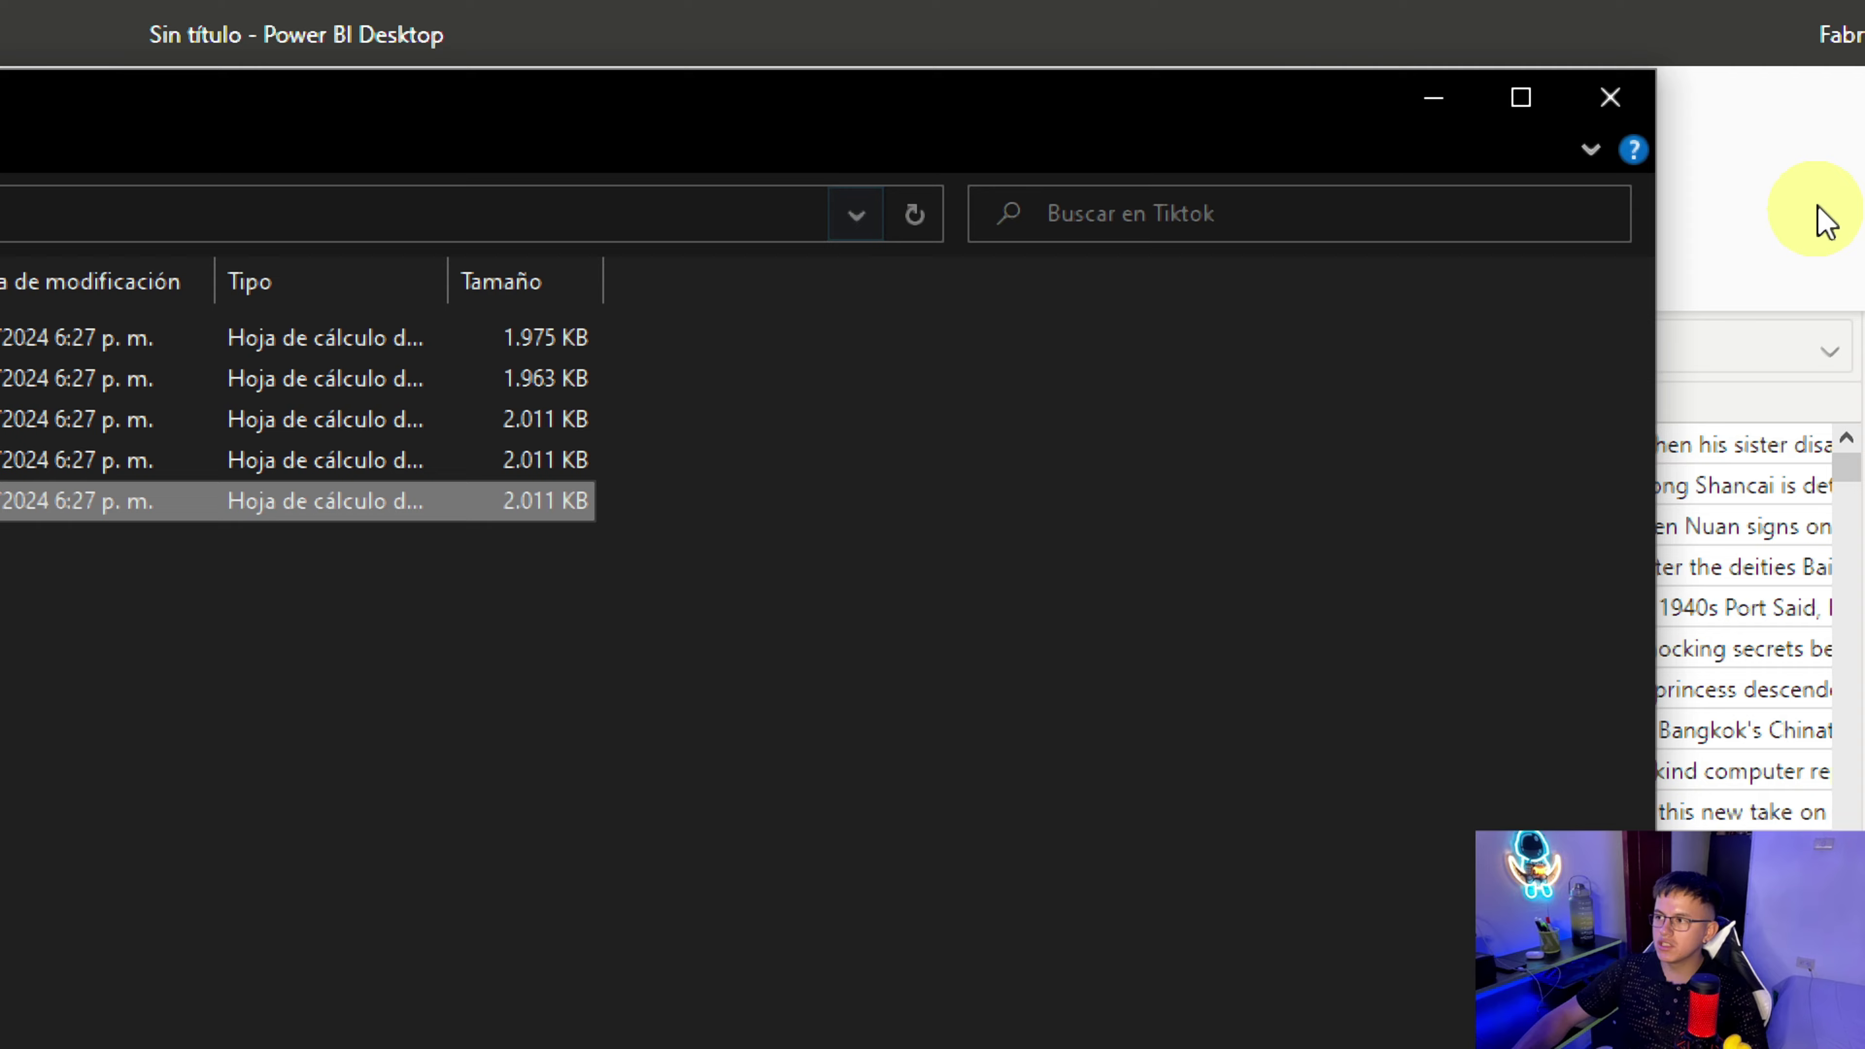
Step: Close File Explorer, return to Power BI, and check which files the Source.Name filter of the Tiktok table lists without changing it
{"action": "left_click", "coordinate": [1626, 94]}
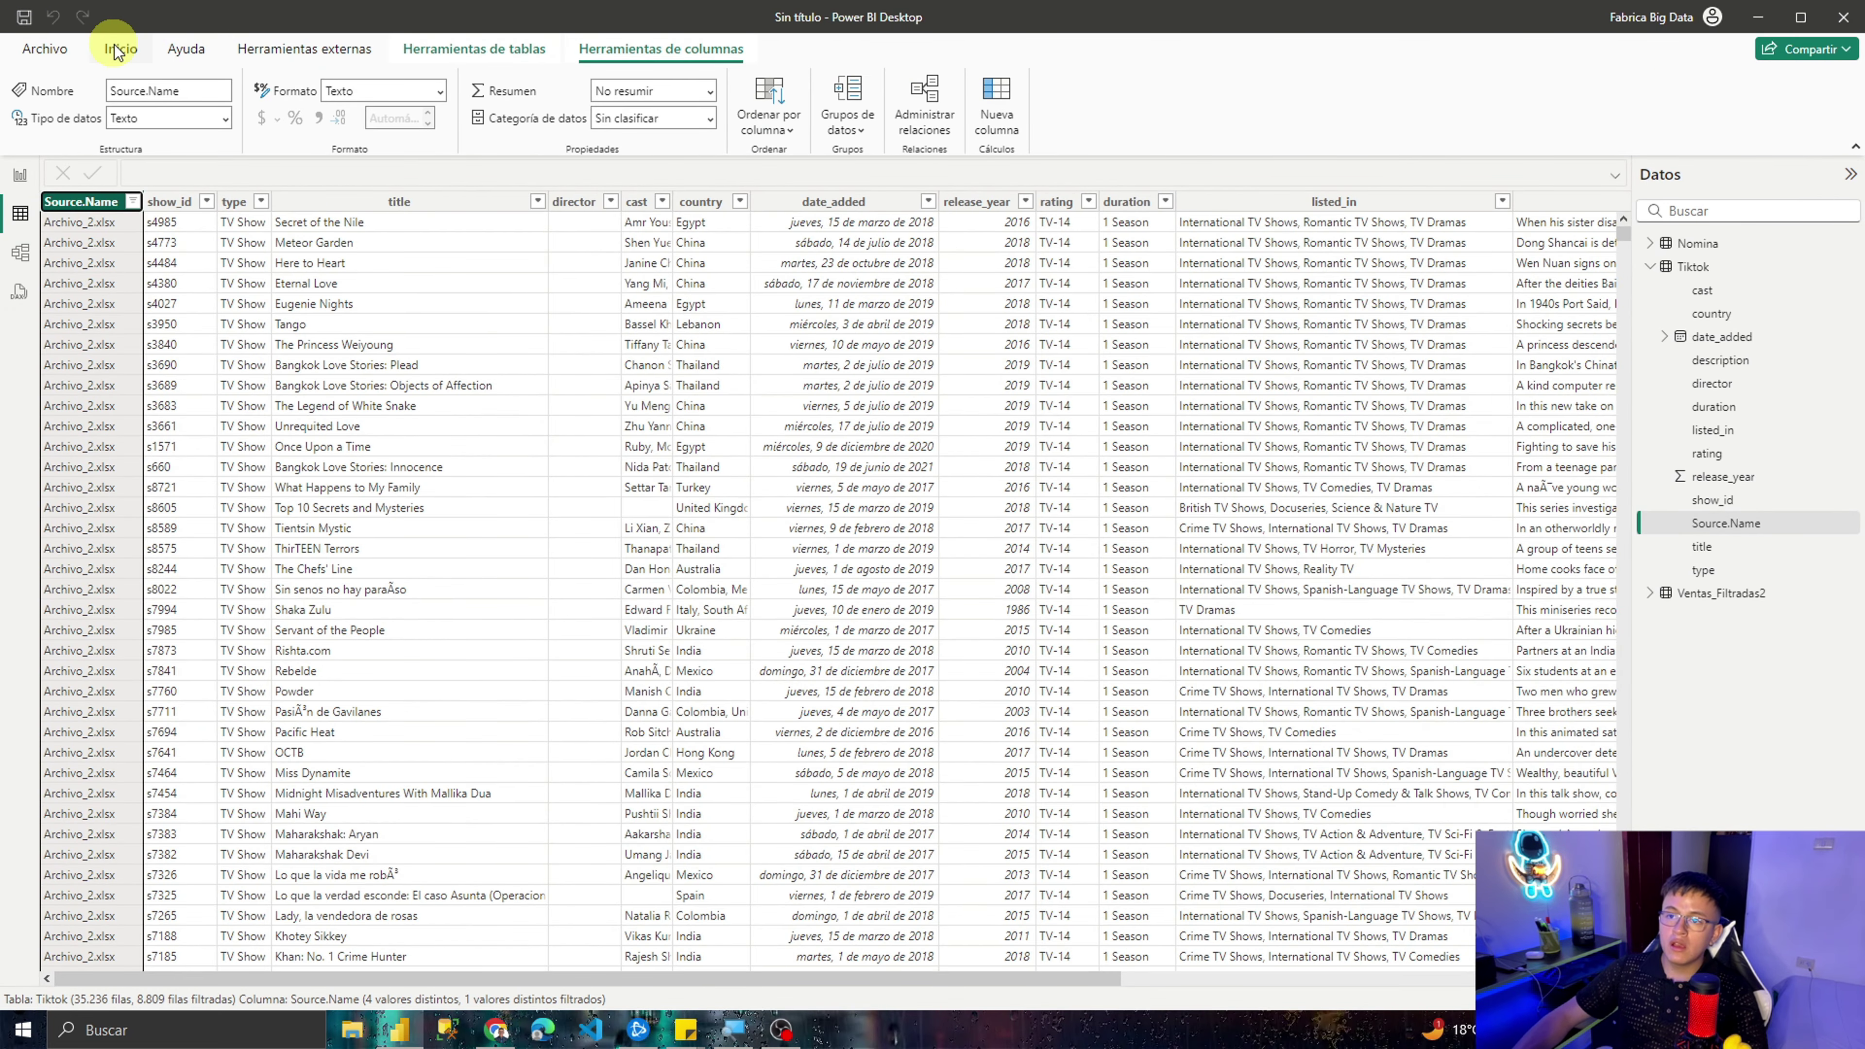
{"action": "left_click", "coordinate": [118, 49]}
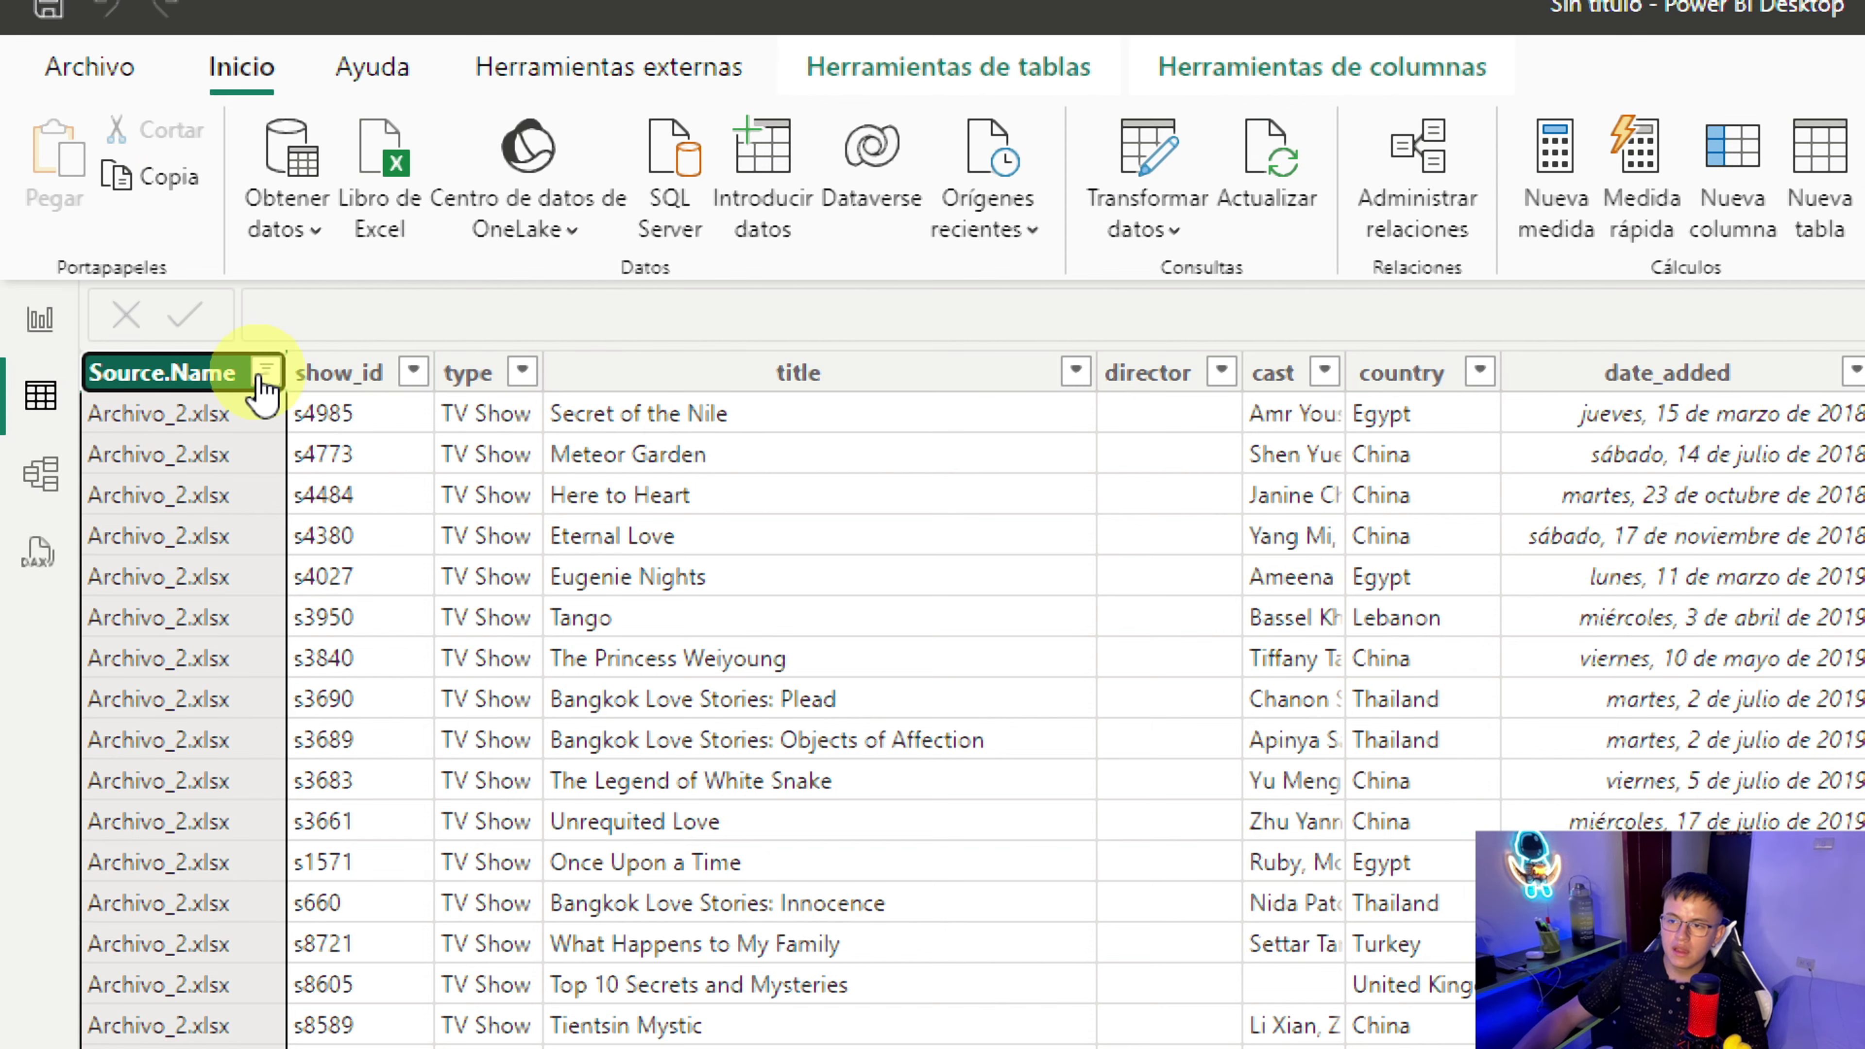
{"action": "left_click", "coordinate": [264, 373]}
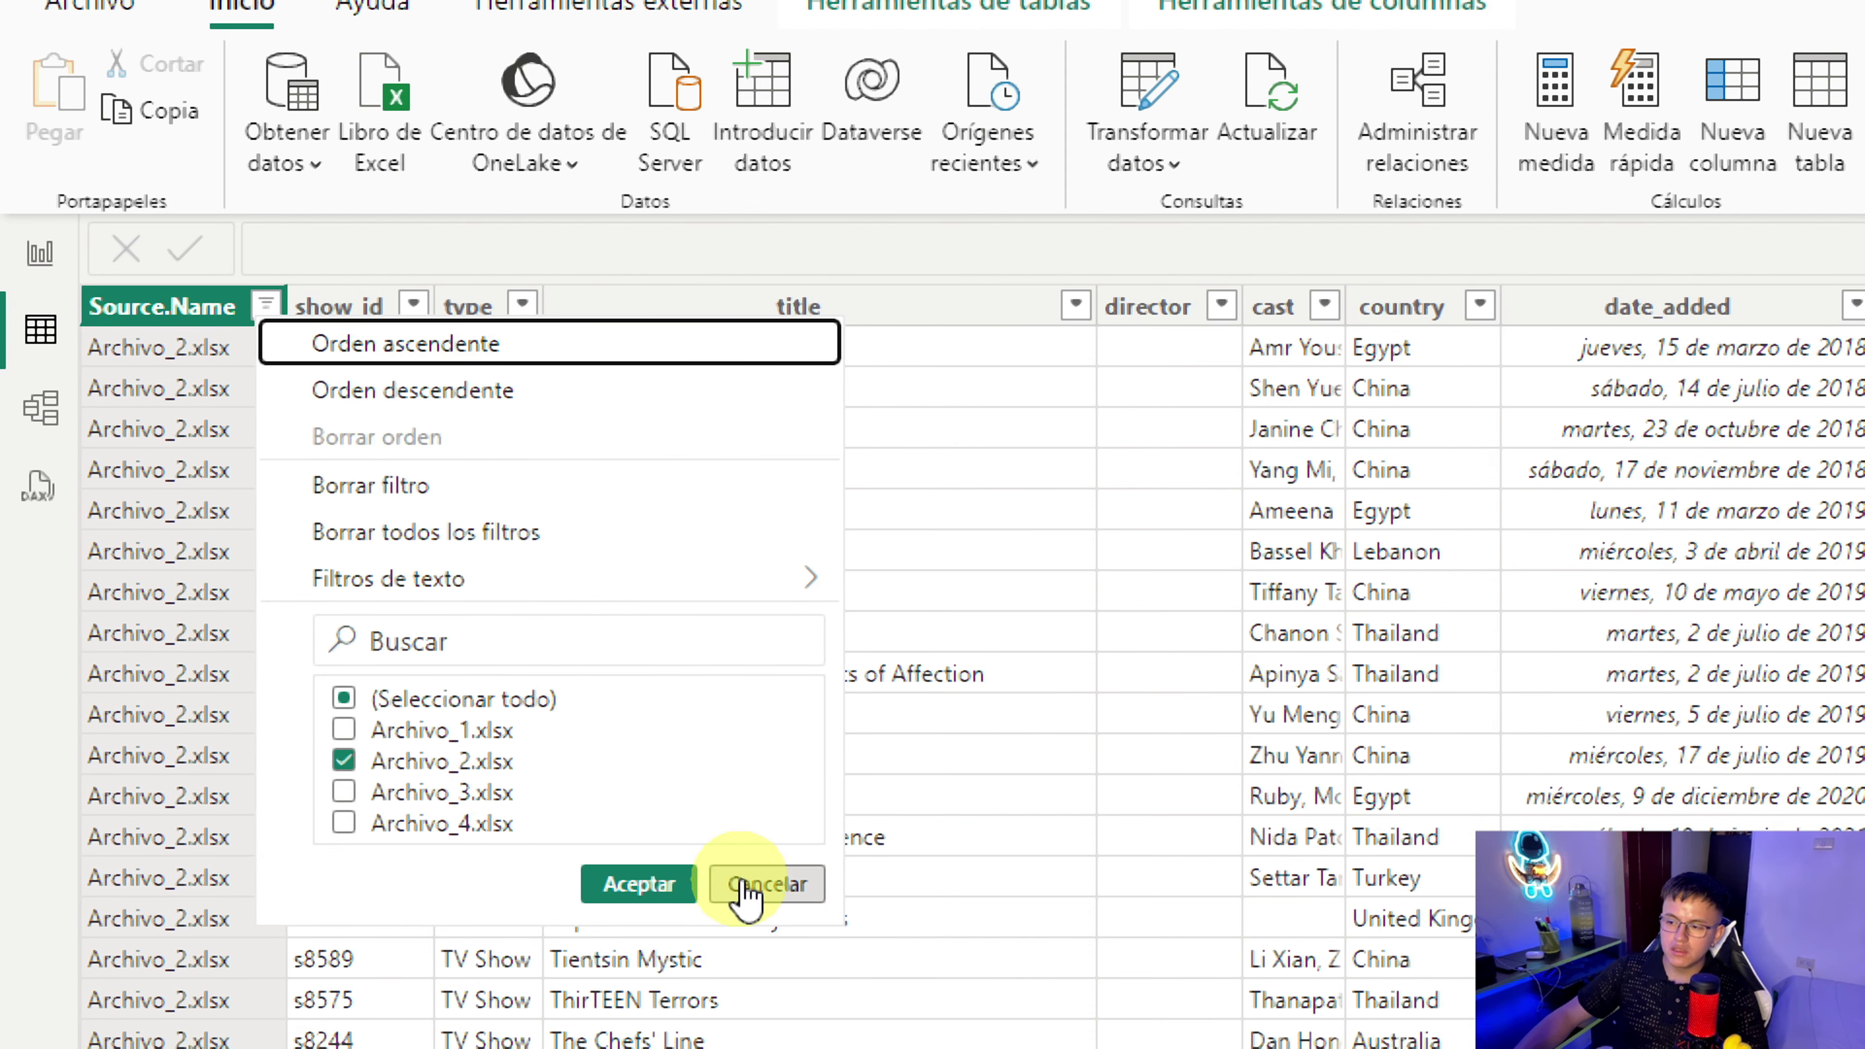
{"action": "left_click", "coordinate": [763, 884]}
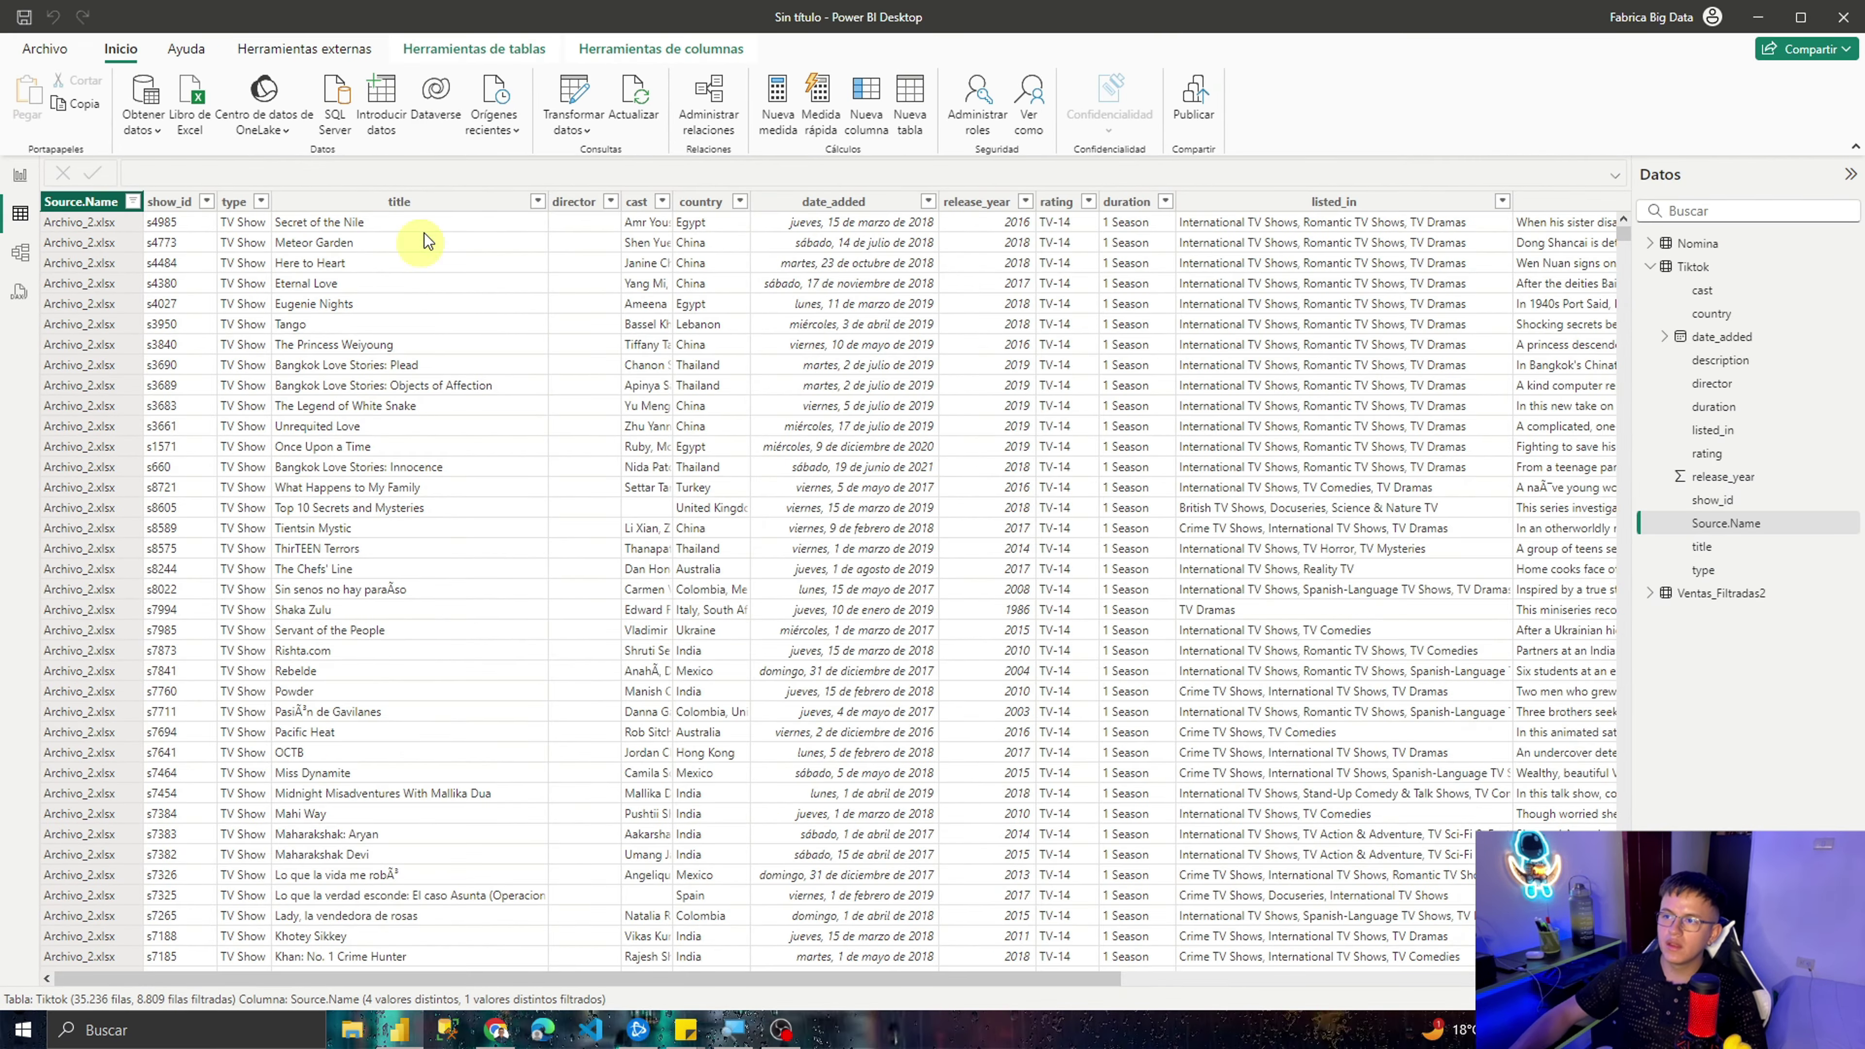
Step: Refresh the data and change the Source.Name filter of the Tiktok table to show only Archivo_5.xlsx
{"action": "left_click", "coordinate": [634, 92]}
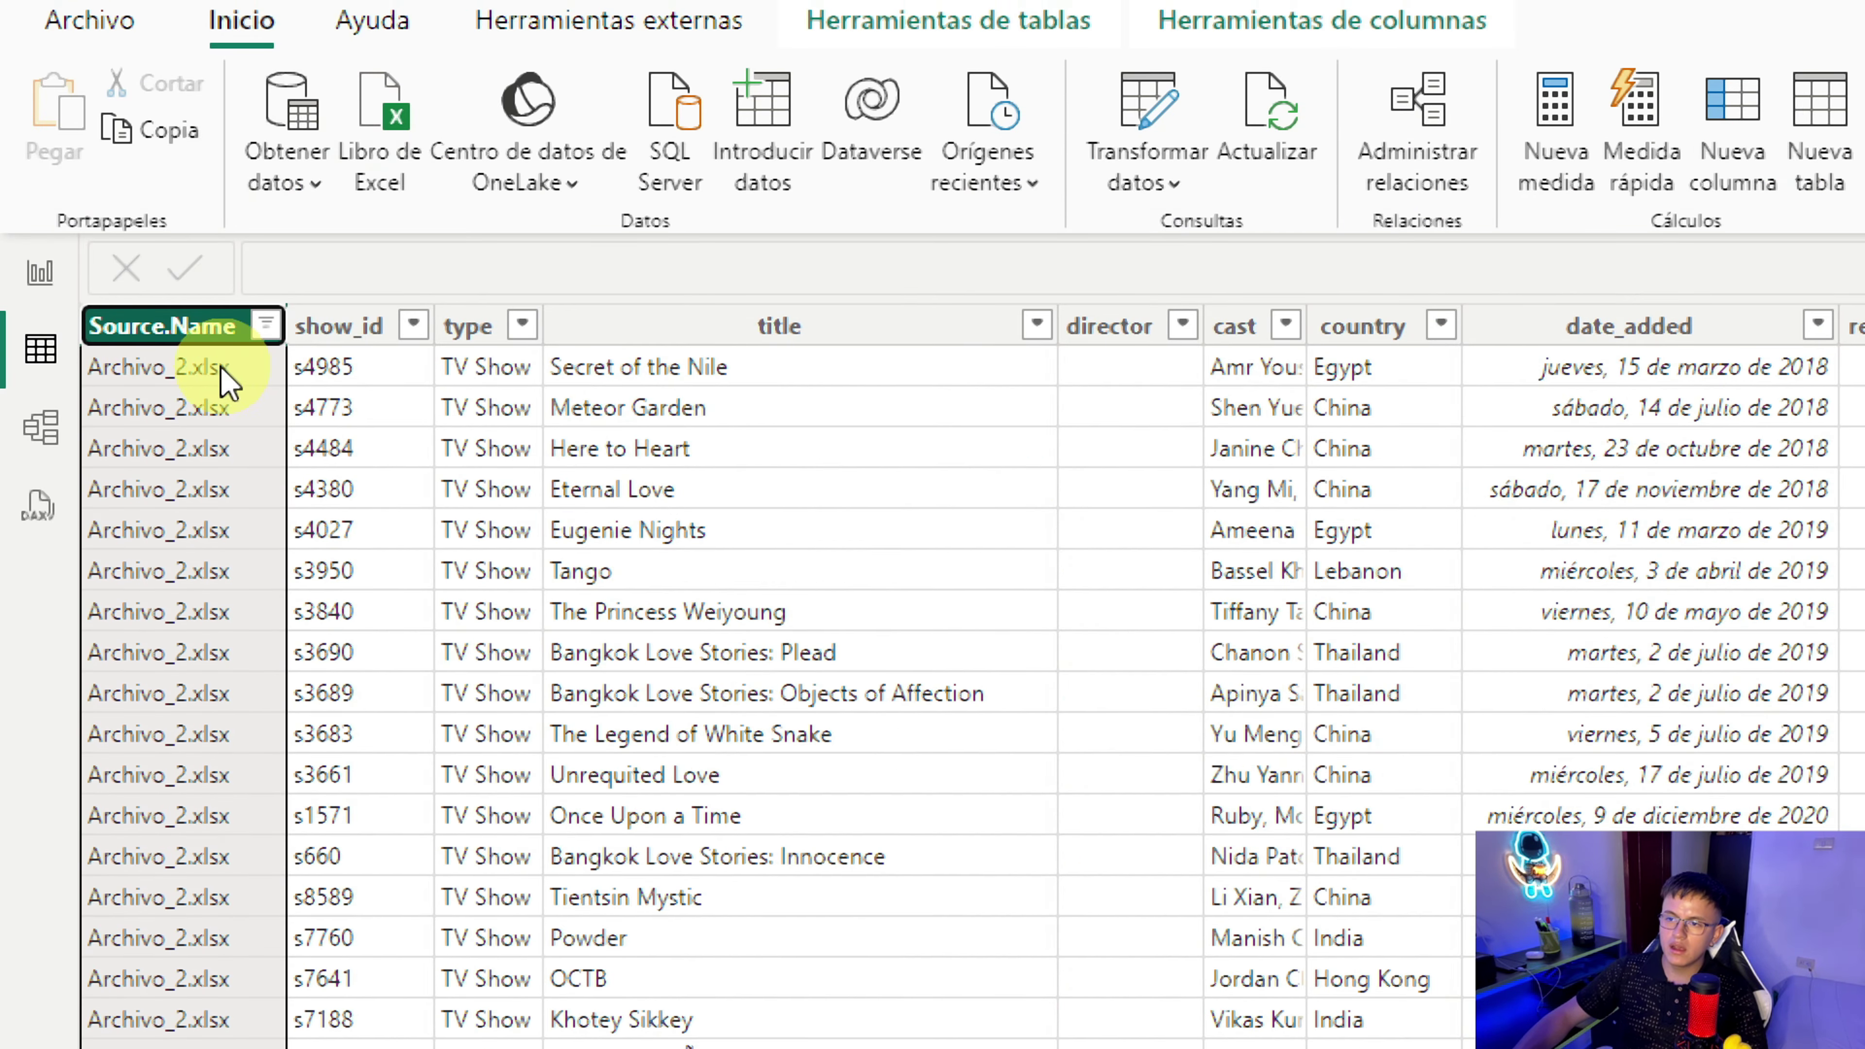
{"action": "left_click", "coordinate": [264, 324]}
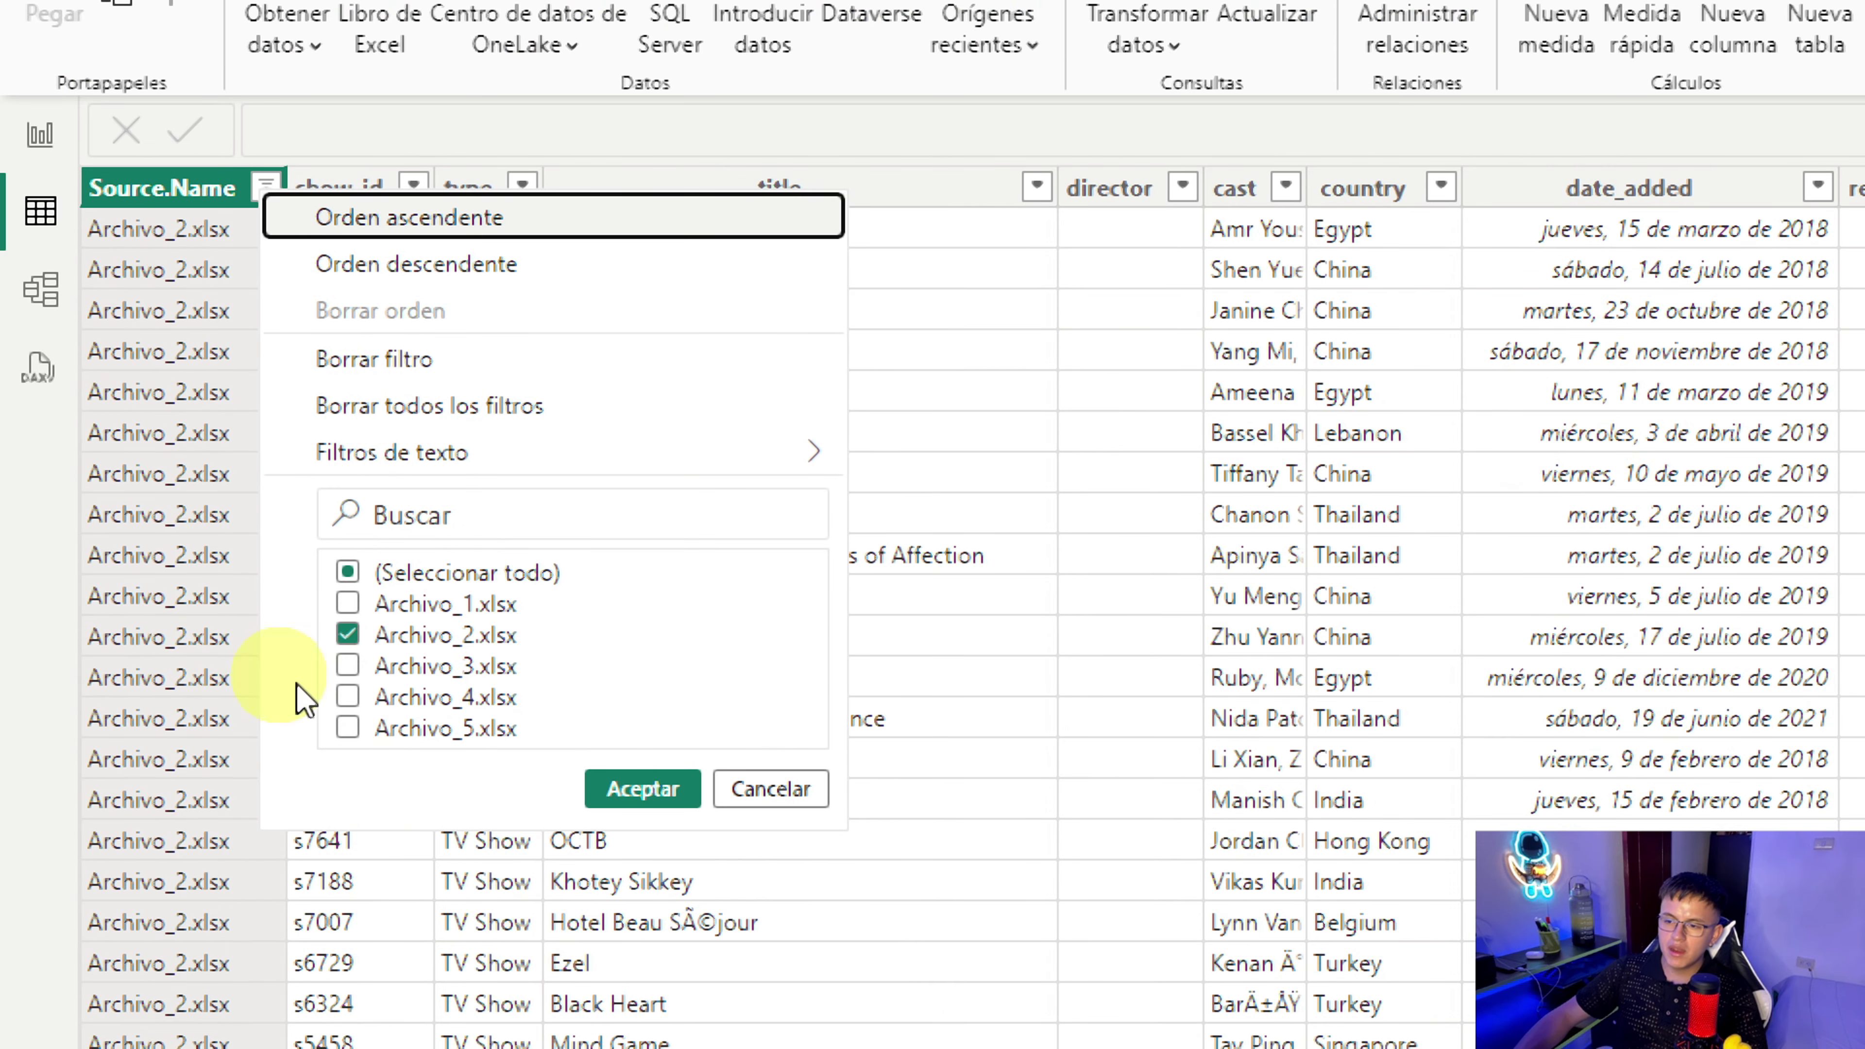
{"action": "left_click", "coordinate": [349, 635]}
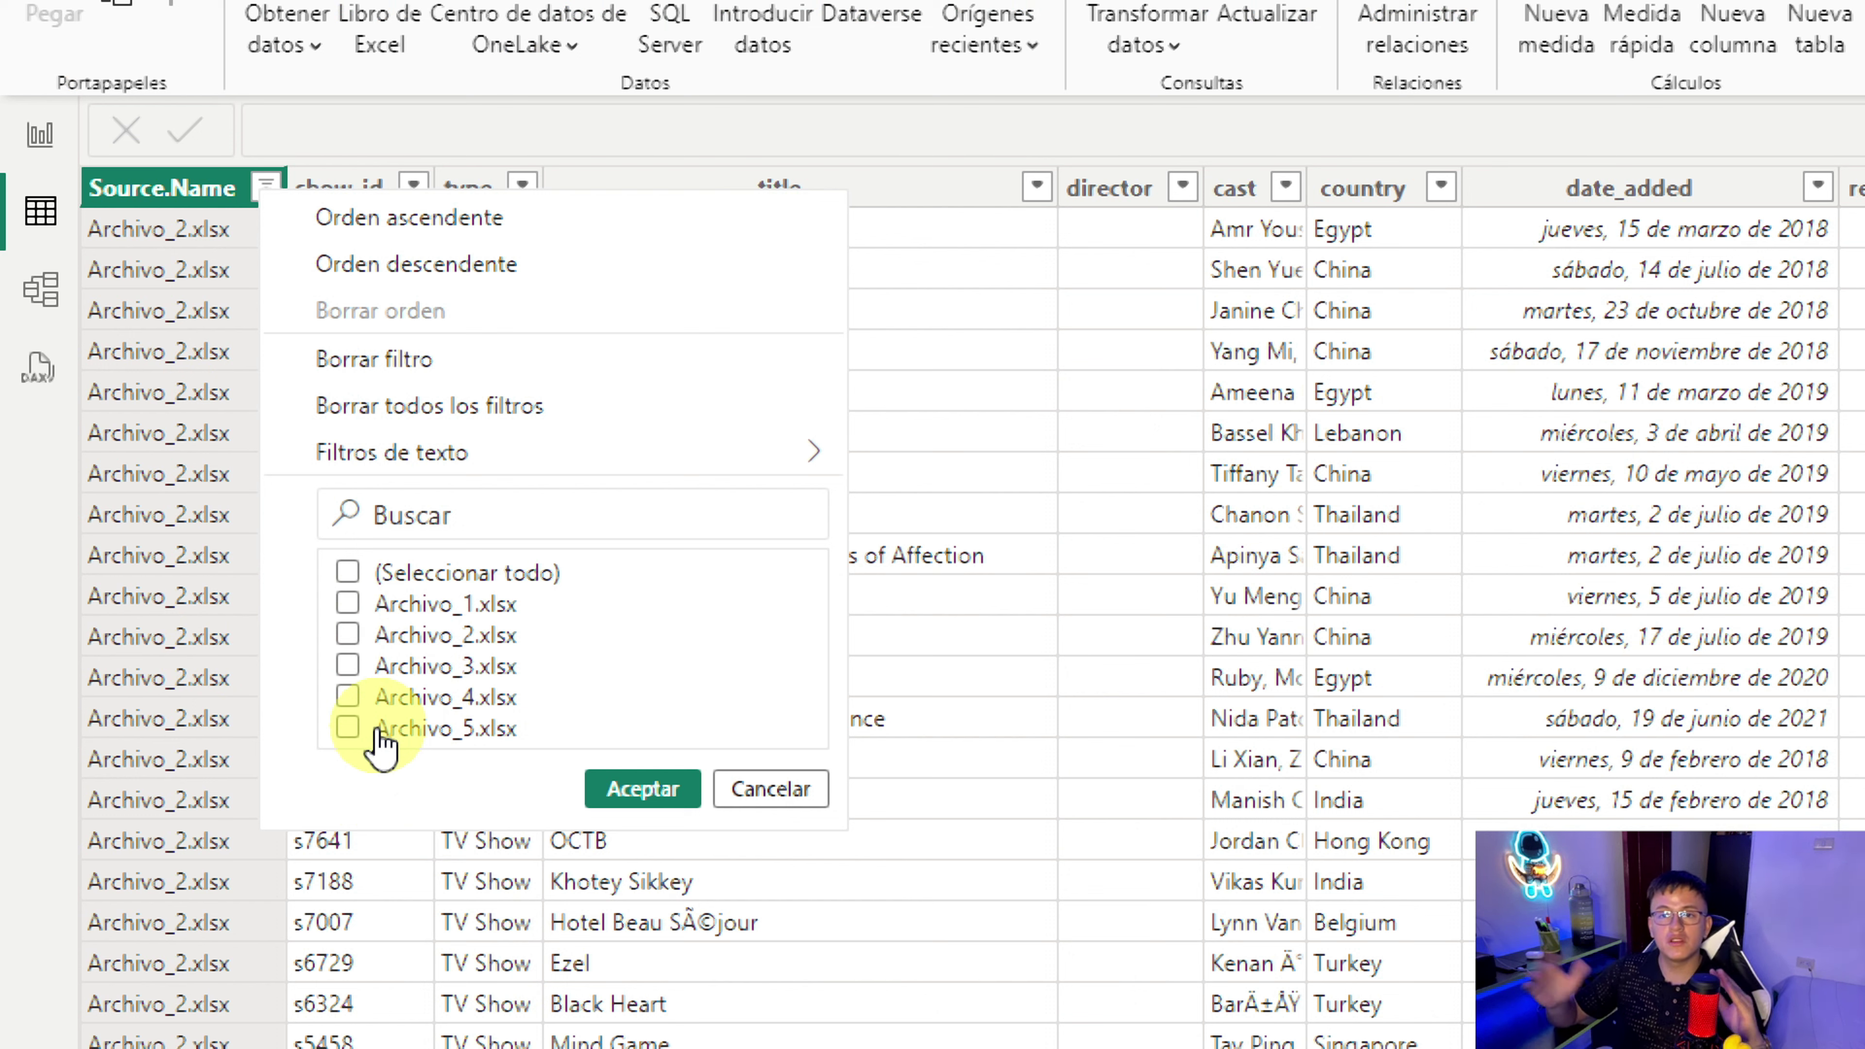
{"action": "left_click", "coordinate": [374, 730]}
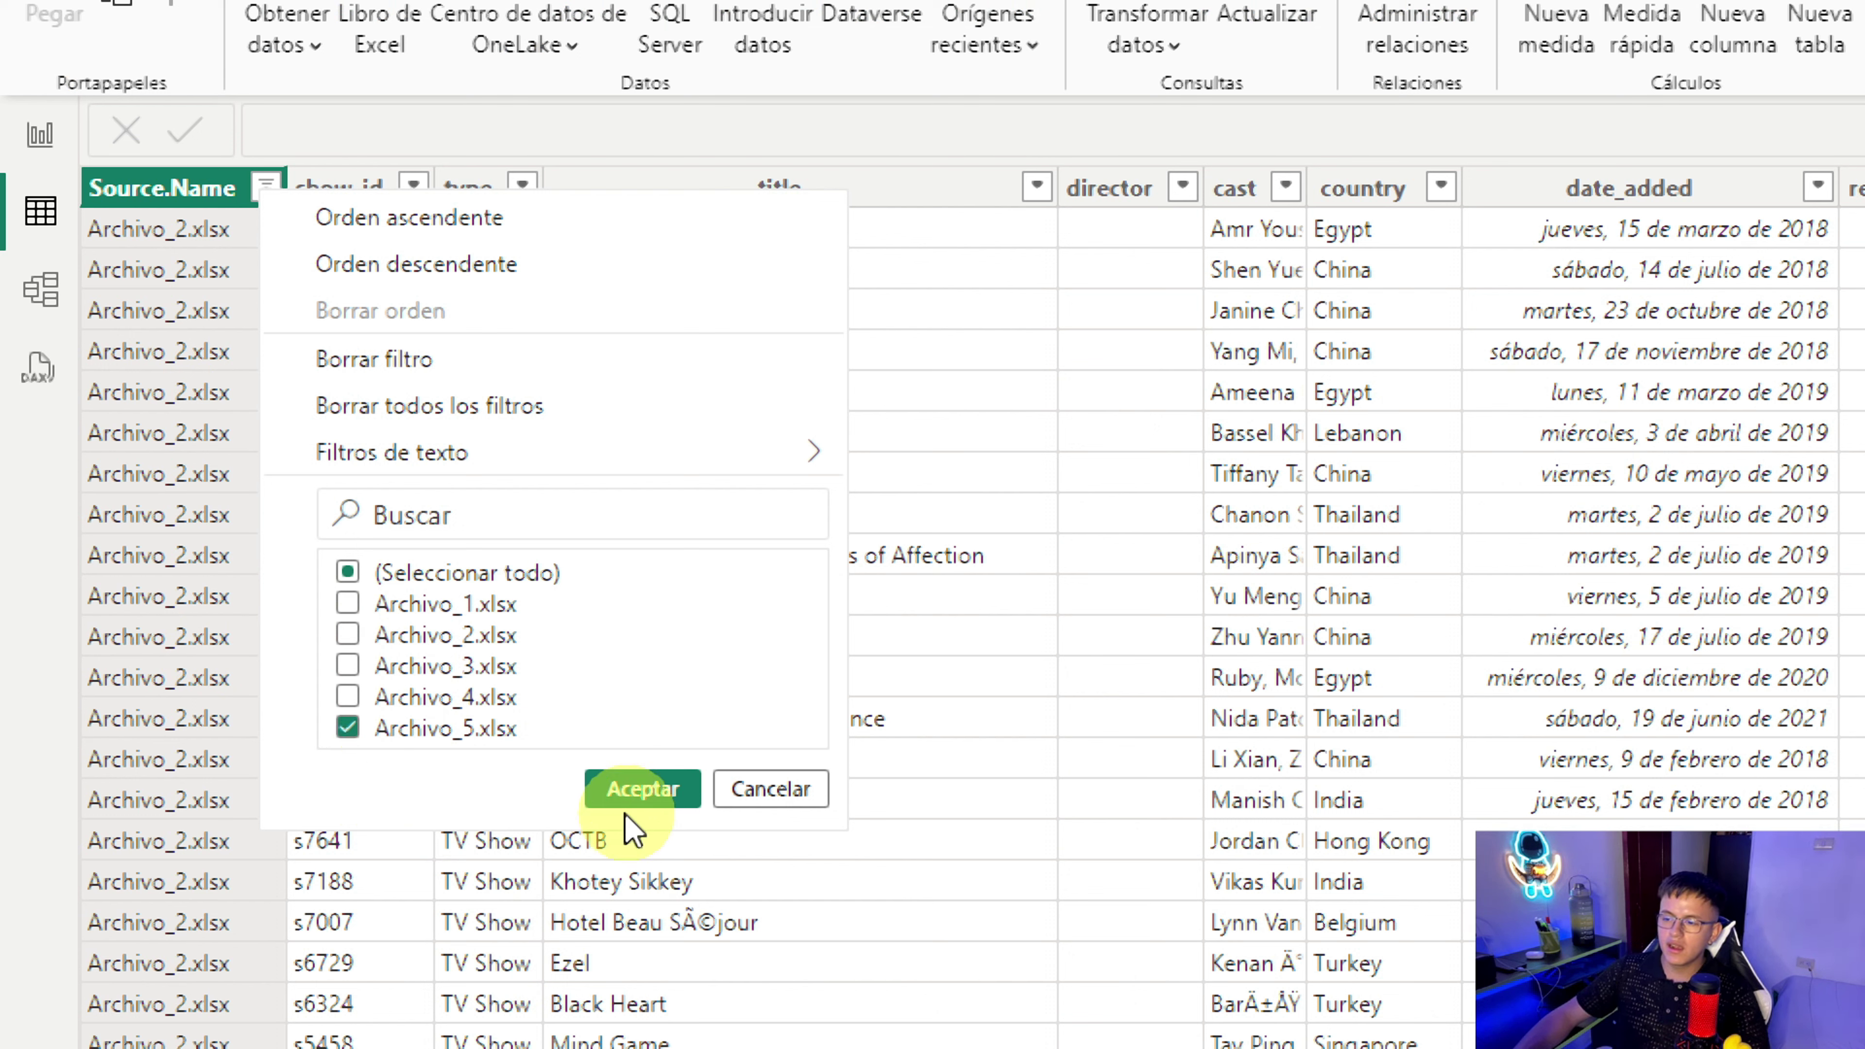
{"action": "left_click", "coordinate": [618, 790]}
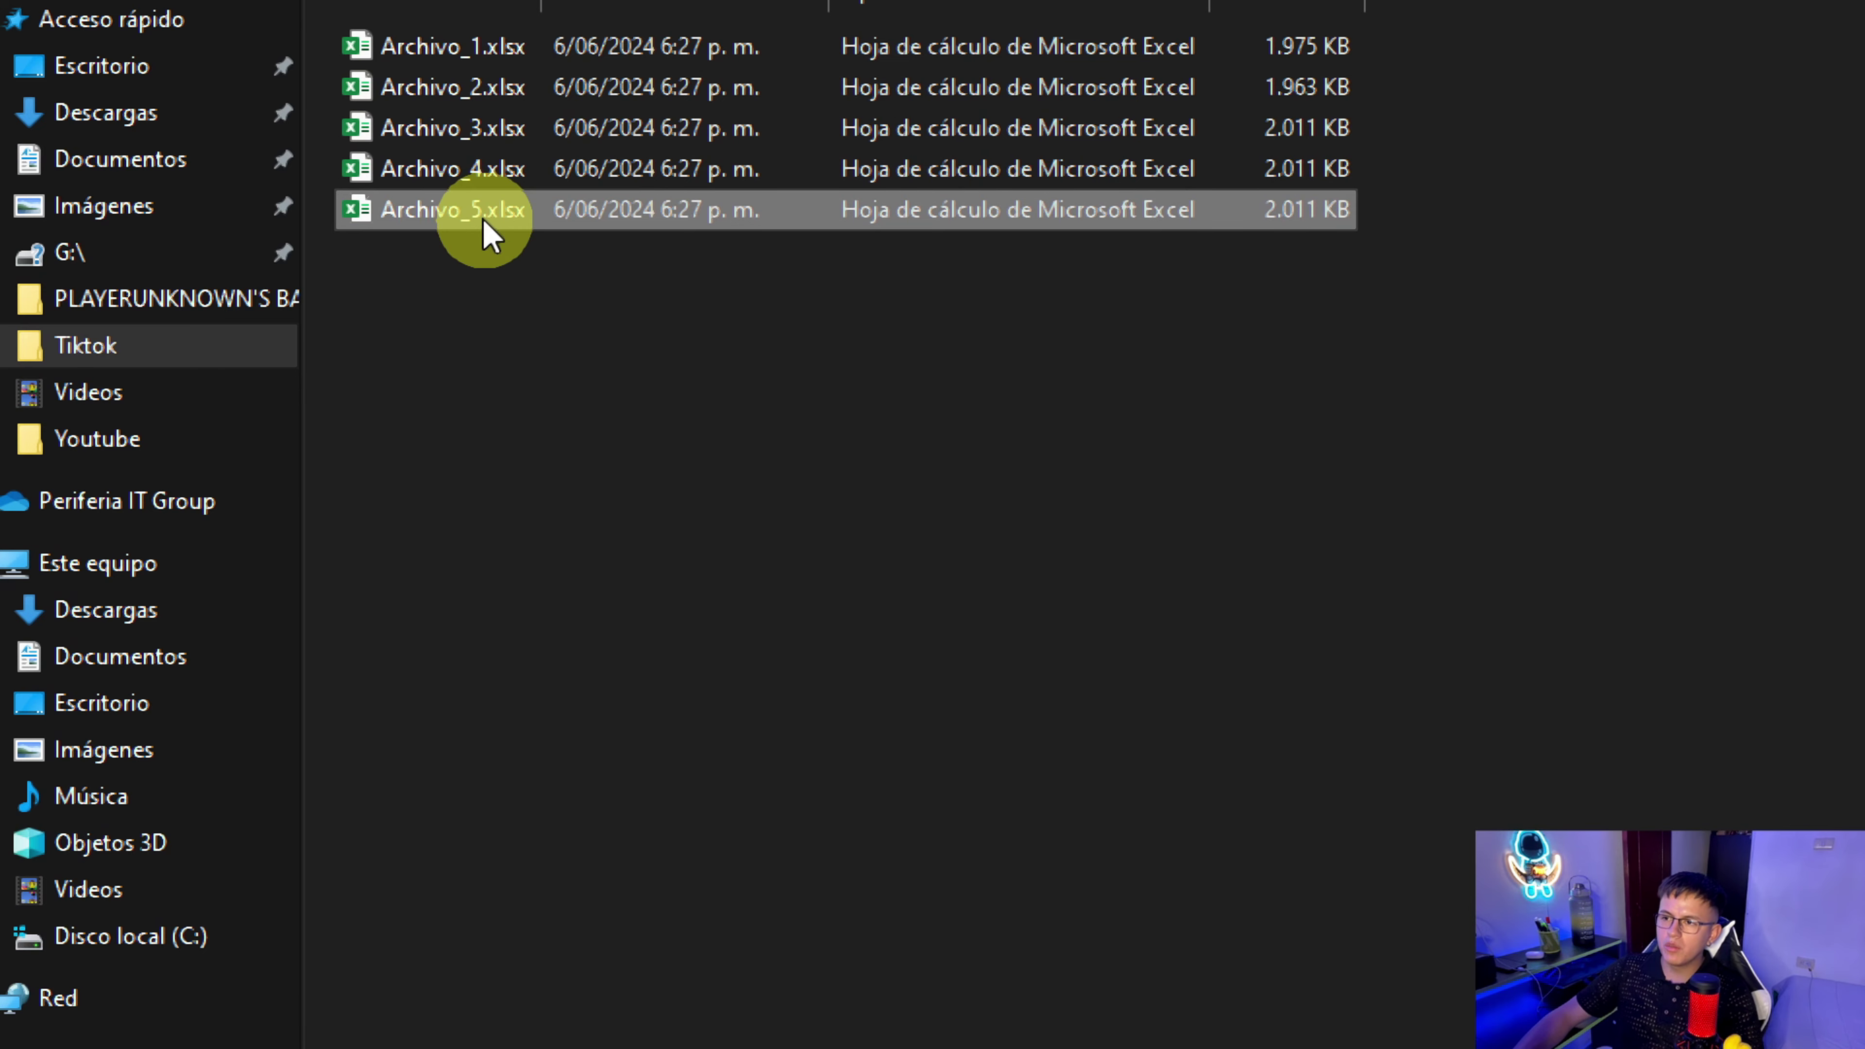
Step: Make seven copies of Archivo_5.xlsx in the Tiktok folder and widen the name column to show the full file names
{"action": "left_click", "coordinate": [483, 219]}
{"action": "left_click", "coordinate": [678, 446]}
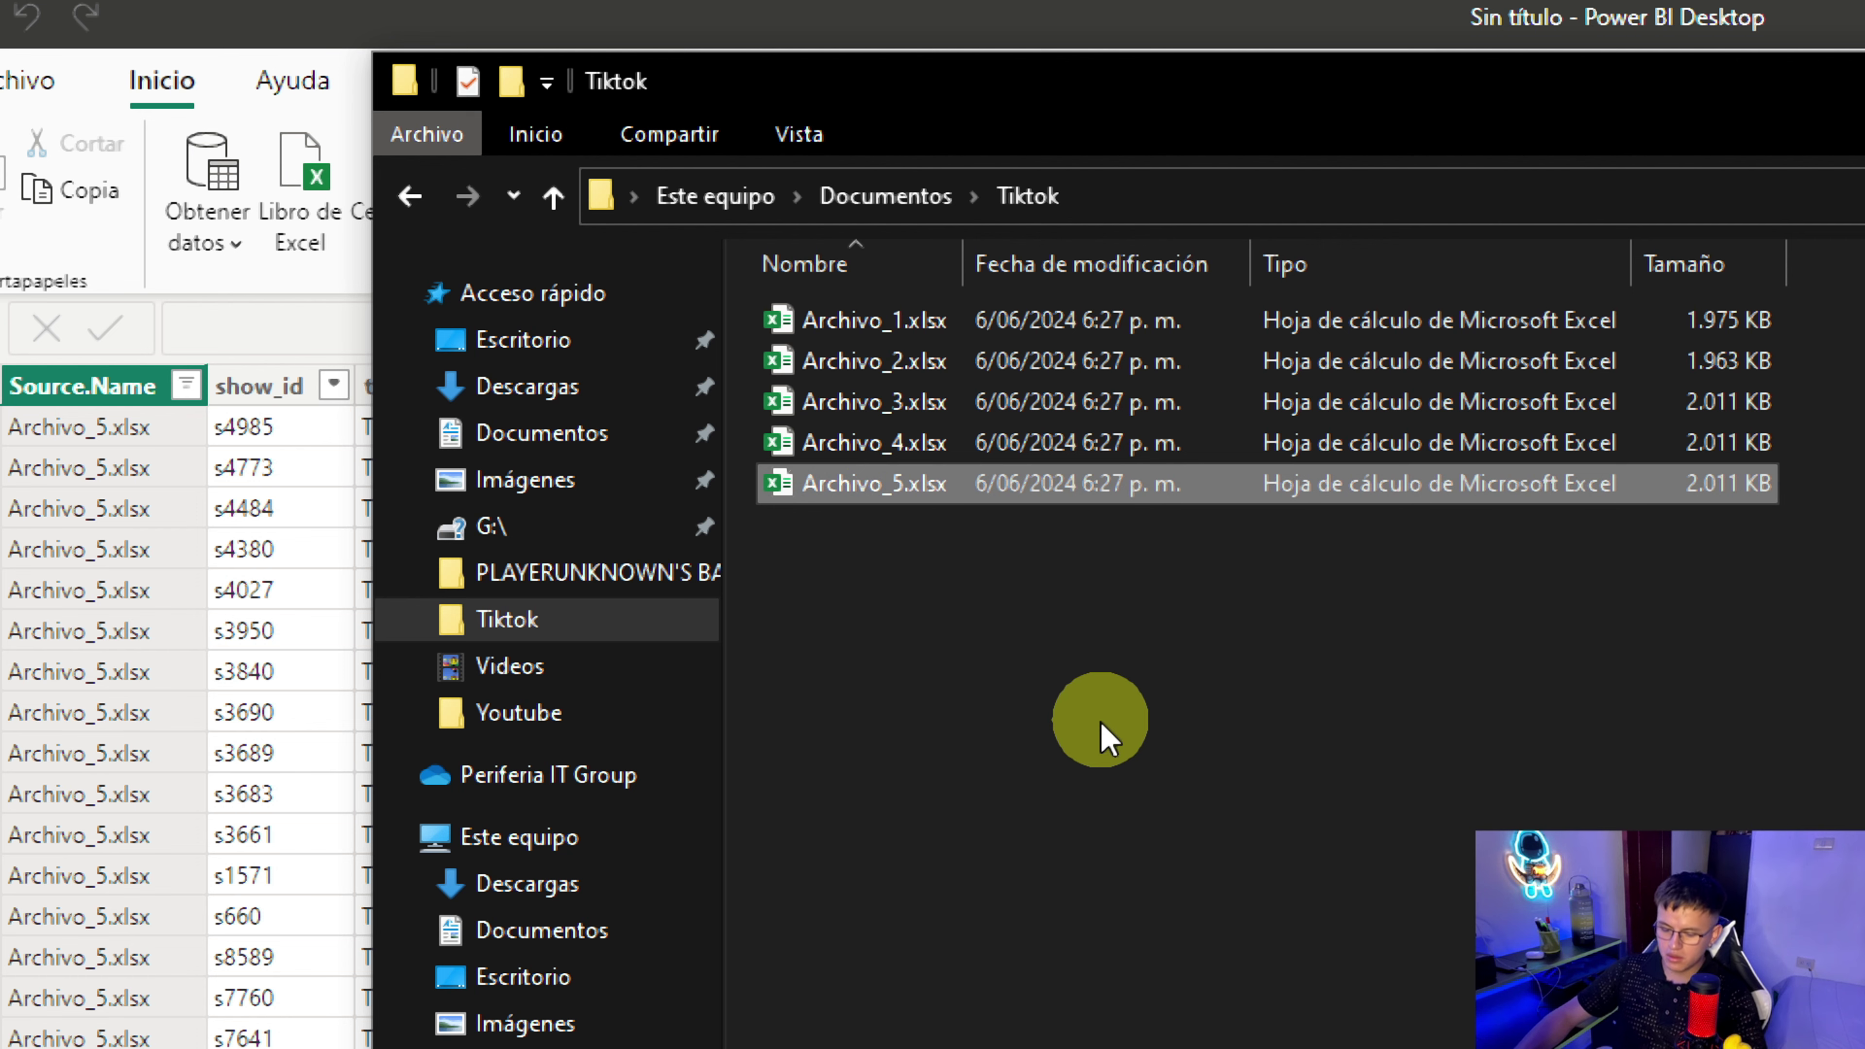
{"action": "key", "text": "ctrl+v"}
{"action": "key", "text": "ctrl+v"}
{"action": "key", "text": "ctrl+v"}
{"action": "key", "text": "ctrl+v"}
{"action": "key", "text": "ctrl+v"}
{"action": "key", "text": "ctrl+v"}
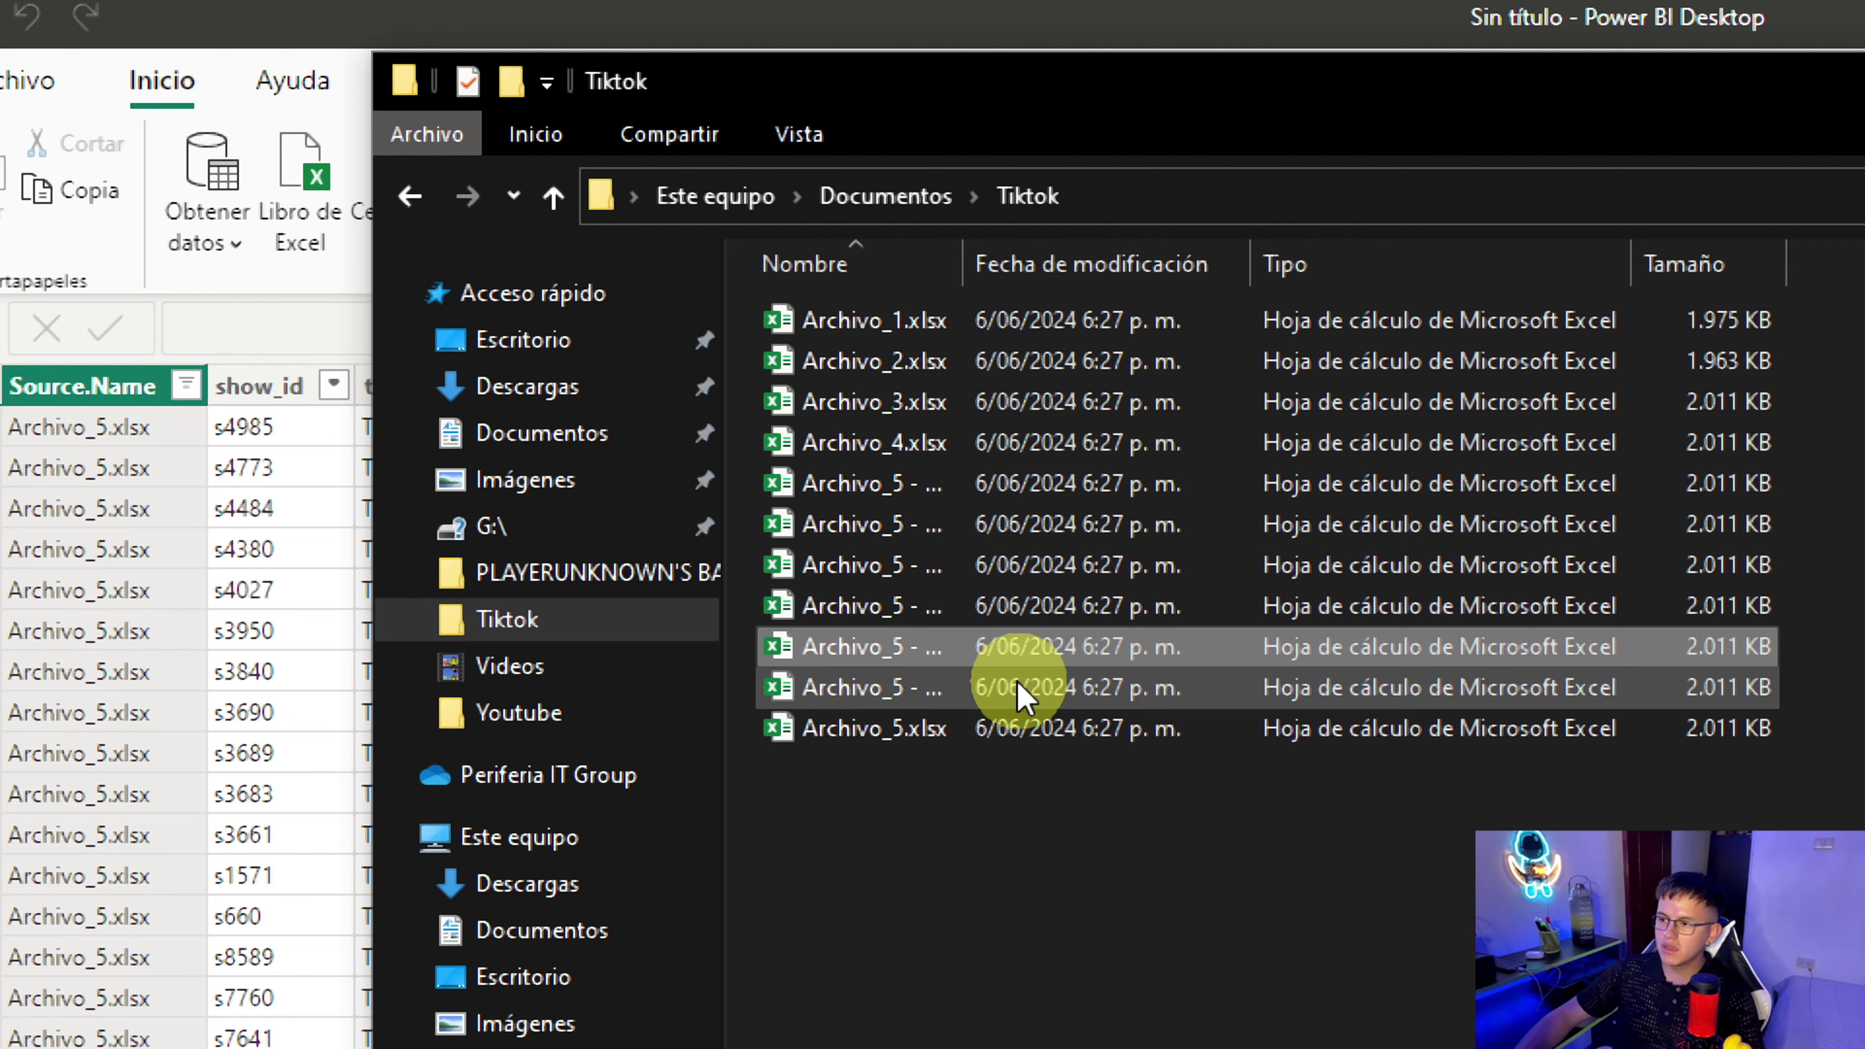
{"action": "key", "text": "ctrl+v"}
{"action": "left_click_drag", "start_coordinate": [958, 263], "coordinate": [1292, 246]}
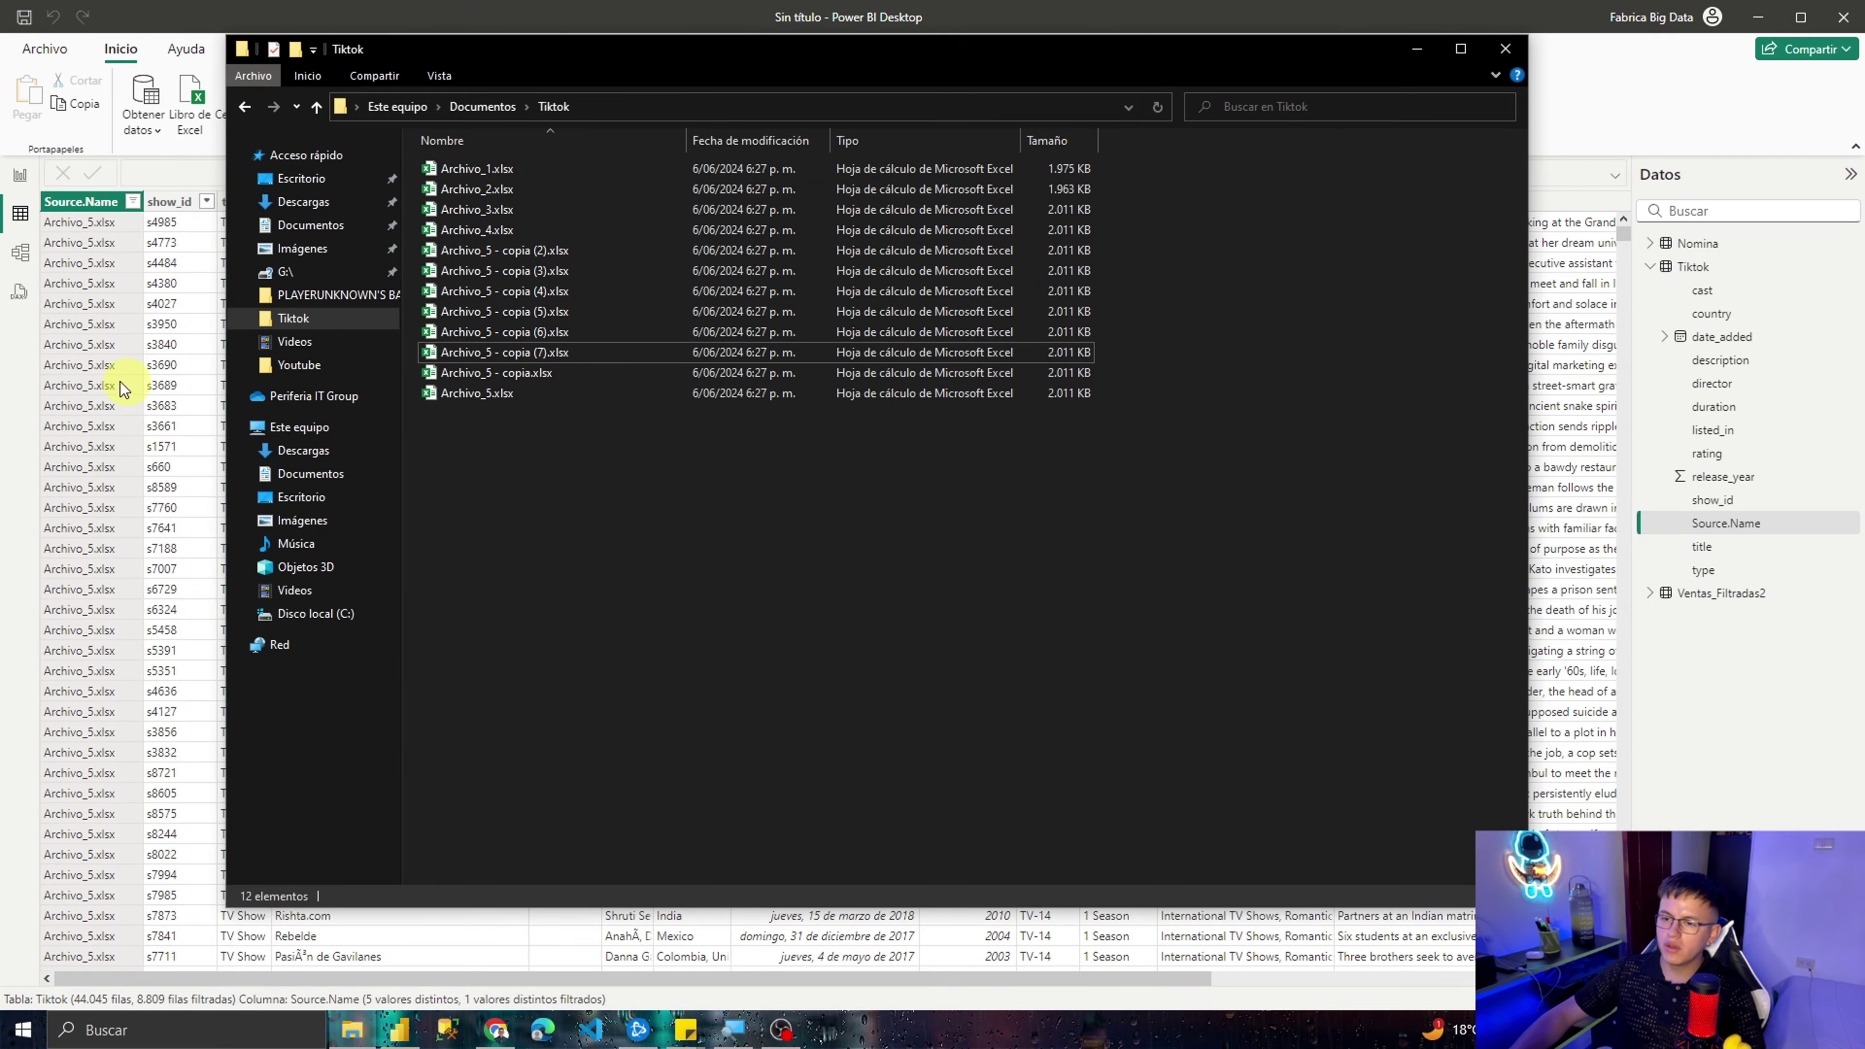
Step: Switch back to Power BI, refresh the data, and open the Source.Name filter list of the Tiktok table
{"action": "left_click", "coordinate": [165, 406]}
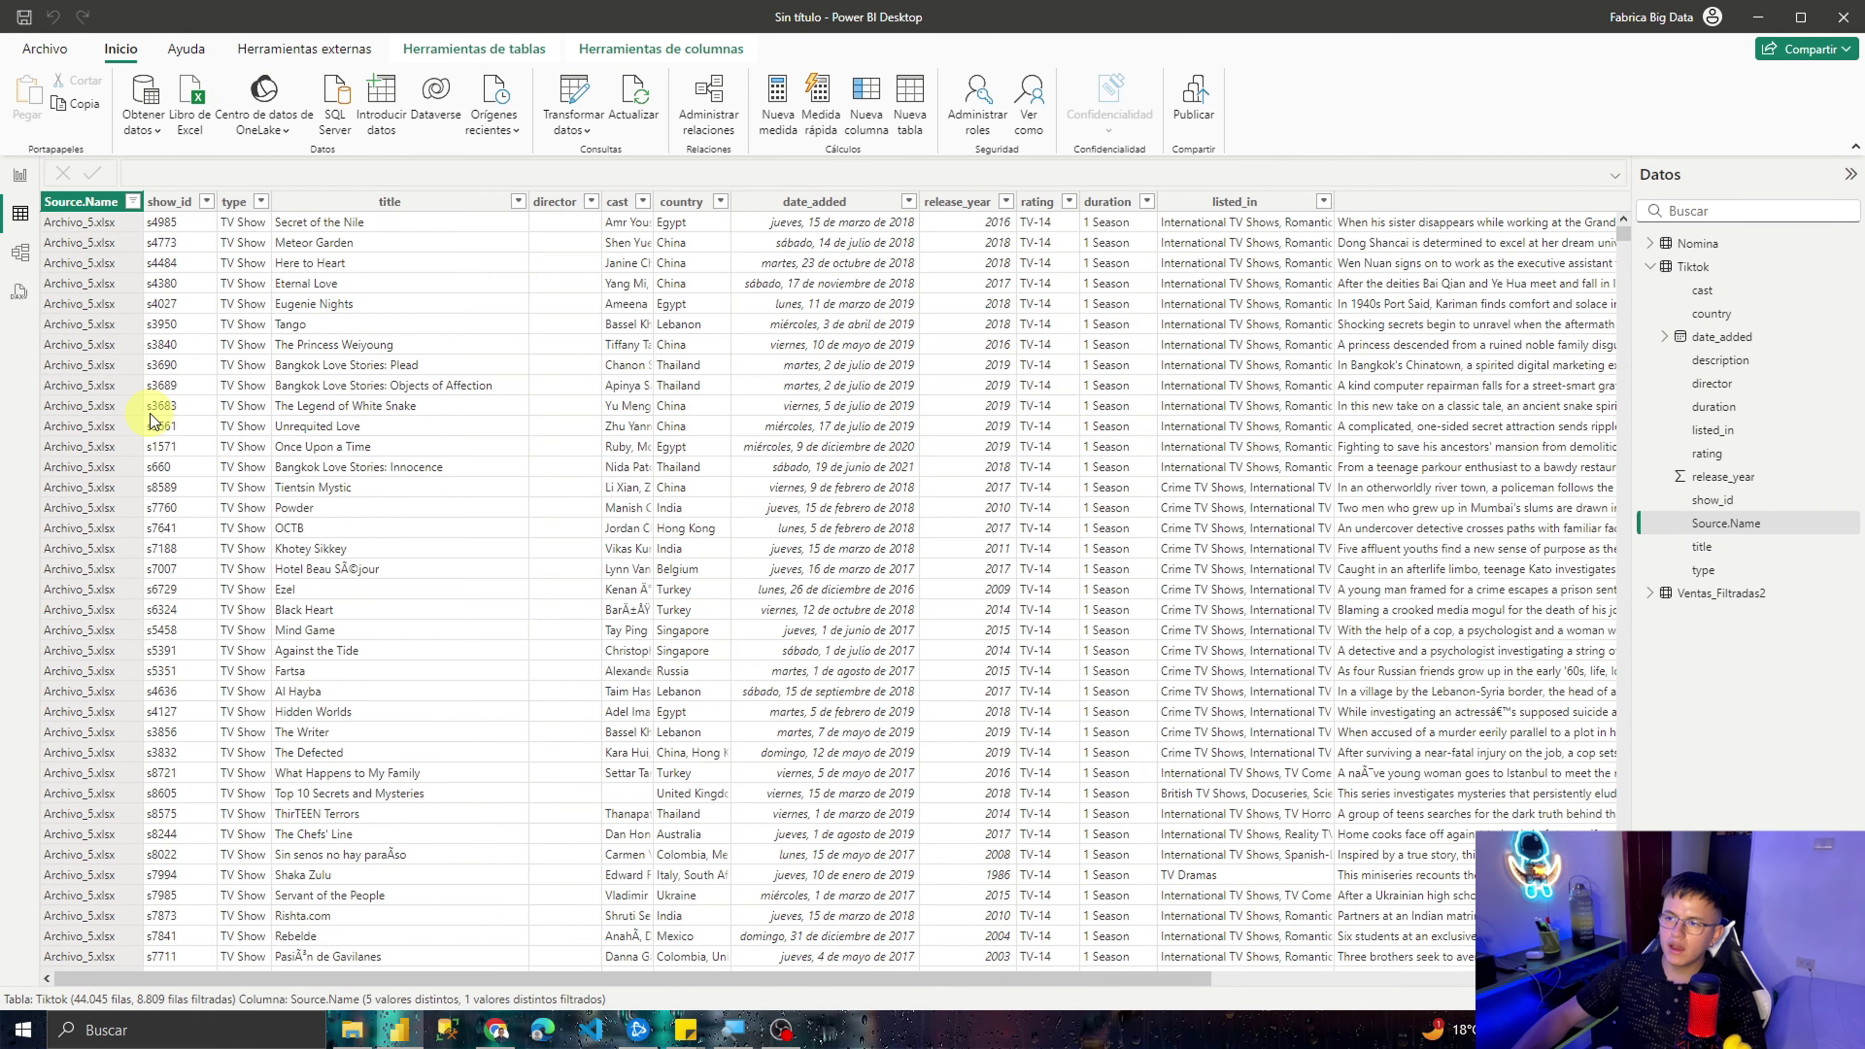
{"action": "left_click", "coordinate": [636, 99]}
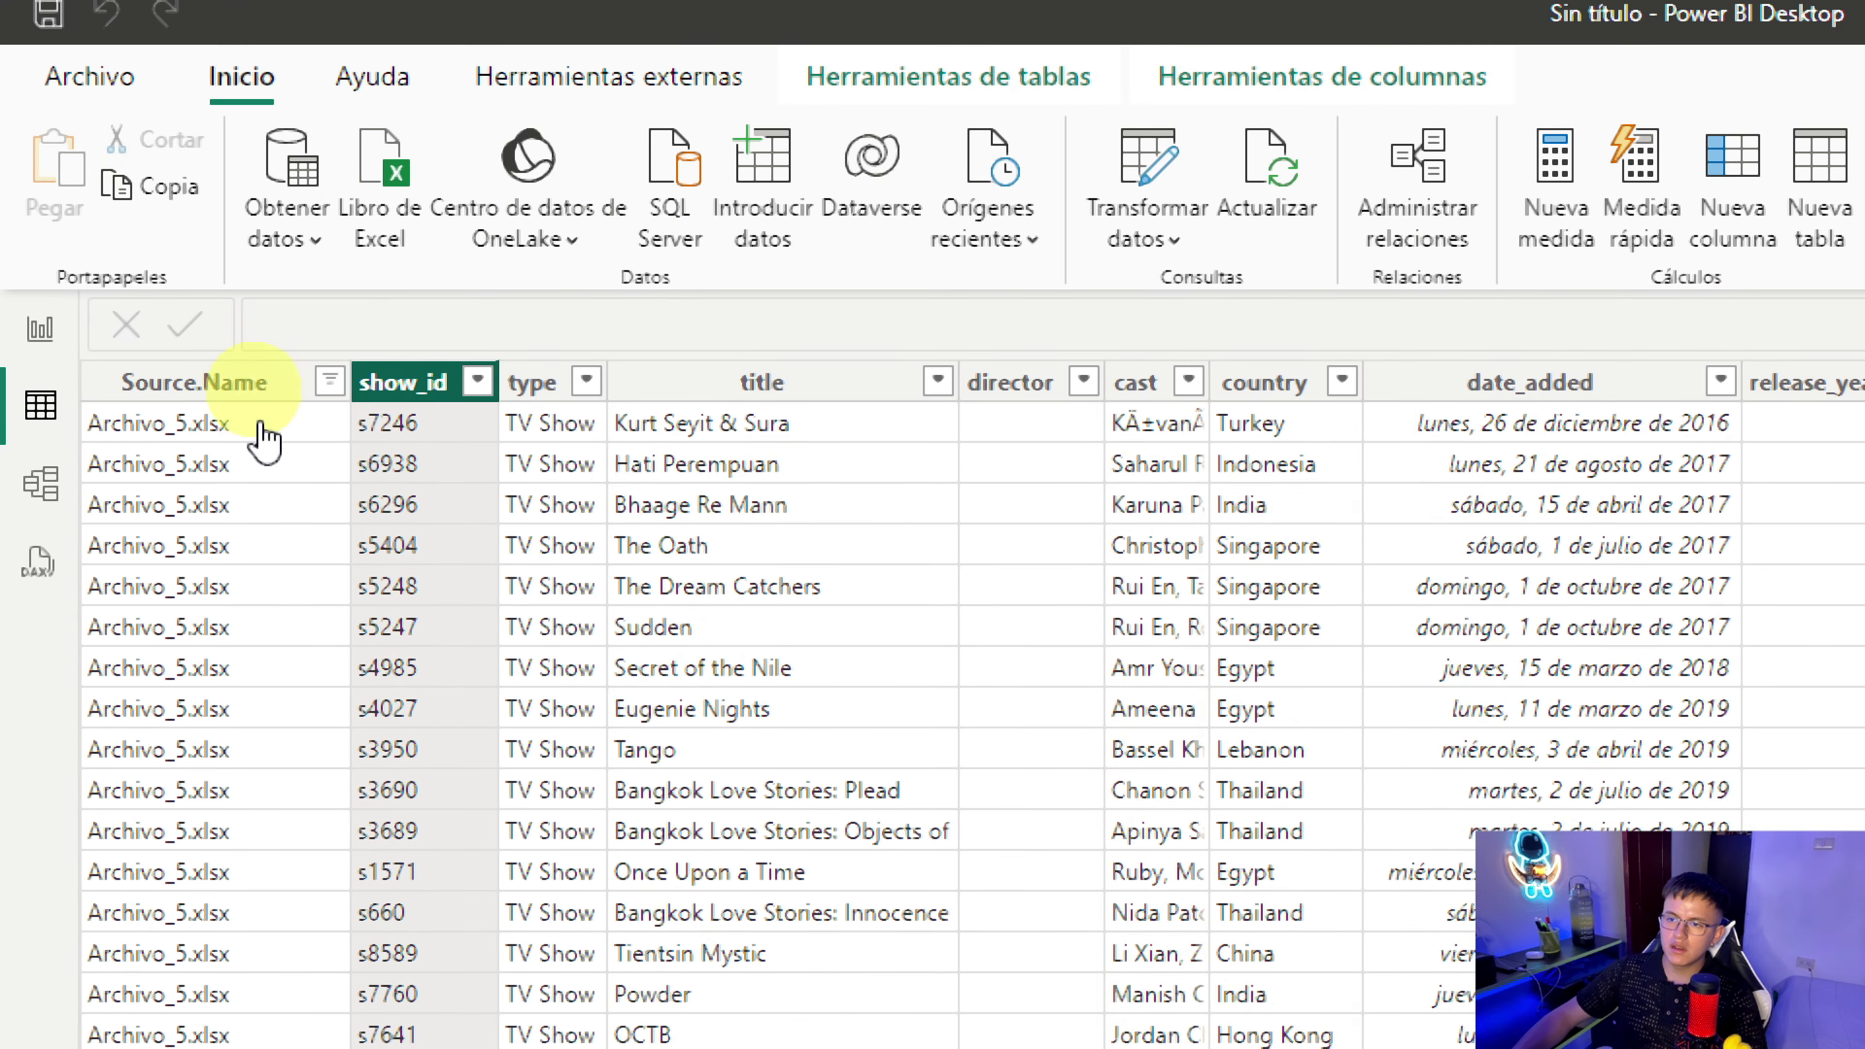
{"action": "left_click", "coordinate": [330, 380]}
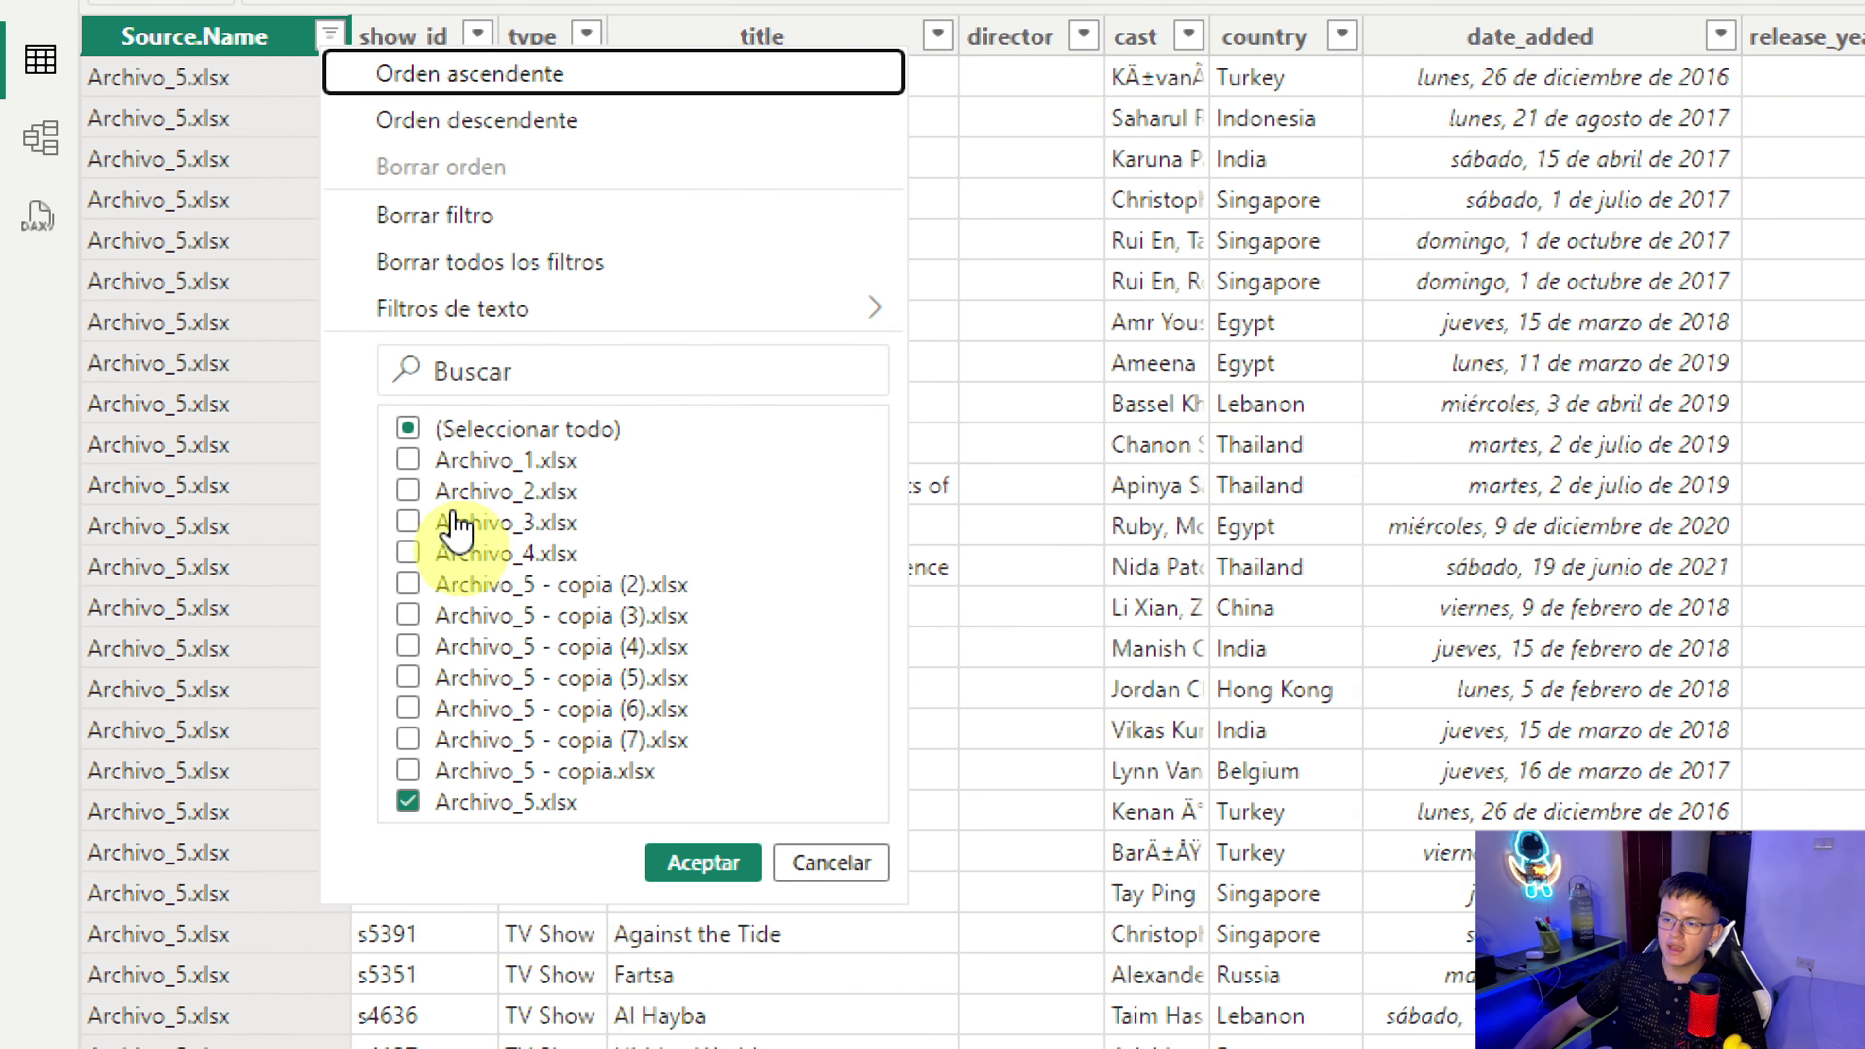